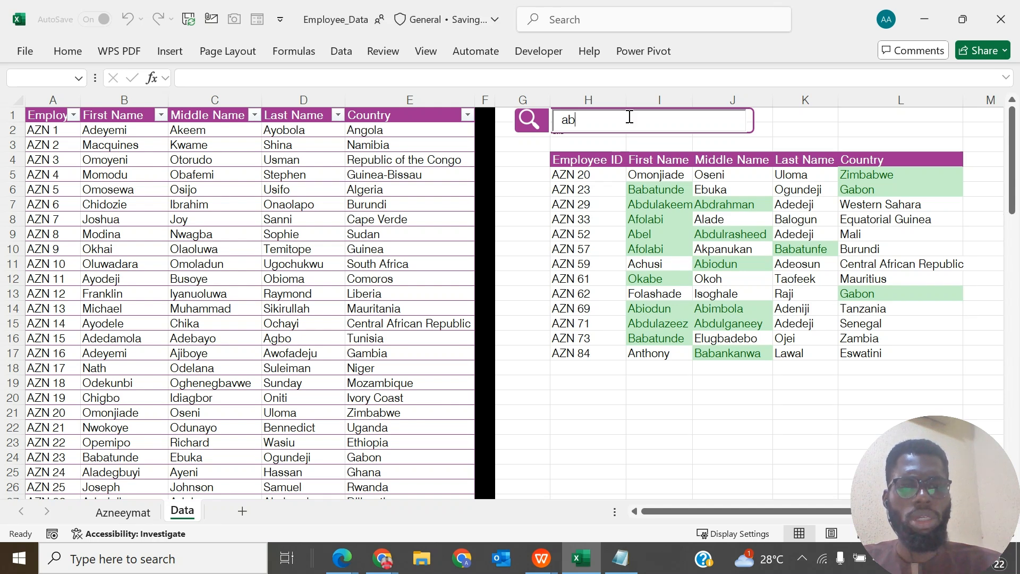
# - Test the search box in the finished example by searching the employee records for "abdul" and "ayo"
pyautogui.write('dul')
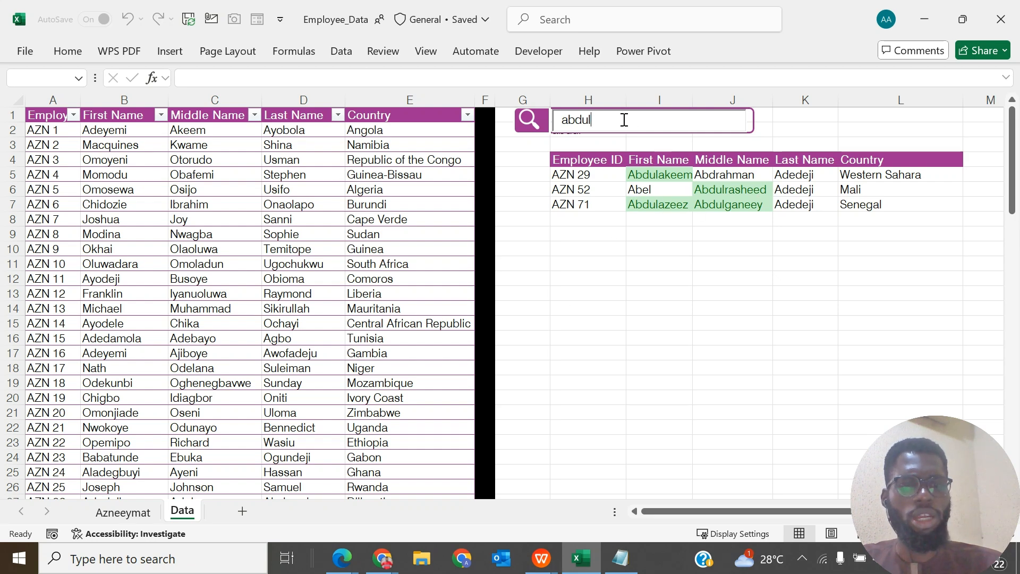
pyautogui.press('BackSpace')
pyautogui.press('BackSpace')
pyautogui.press('BackSpace')
pyautogui.press('BackSpace')
pyautogui.press('BackSpace')
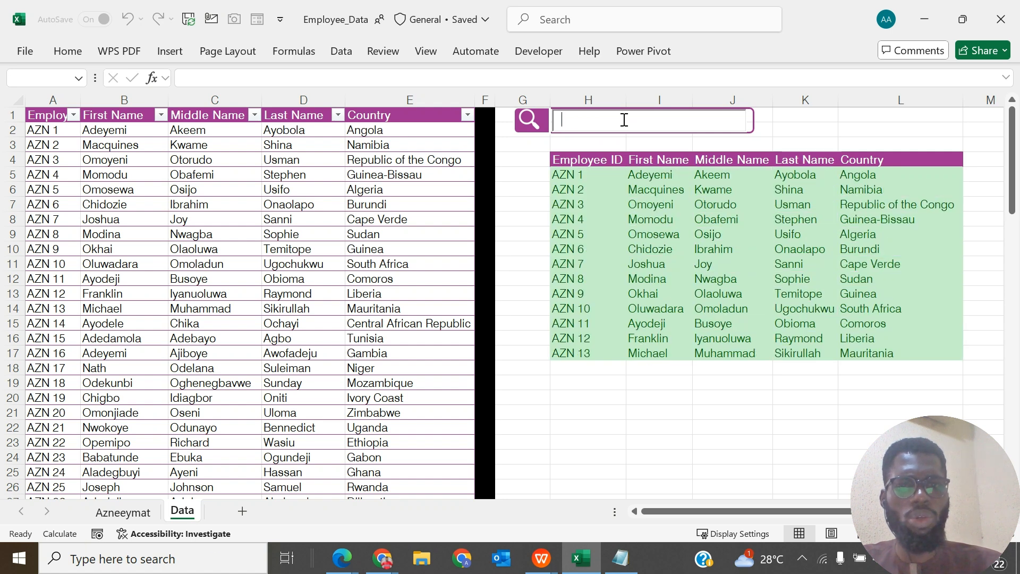
pyautogui.write('ayo')
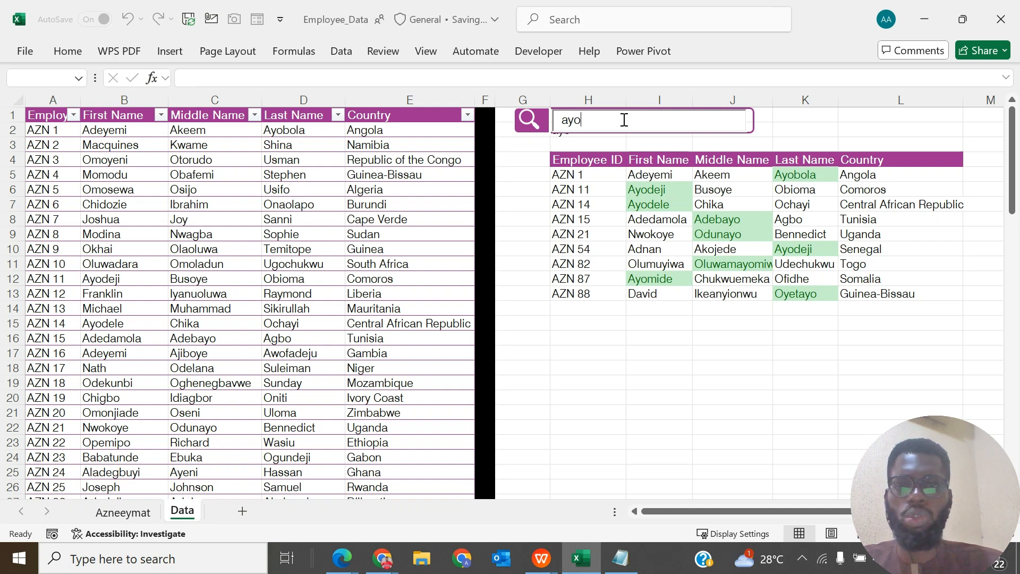
pyautogui.click(554, 310)
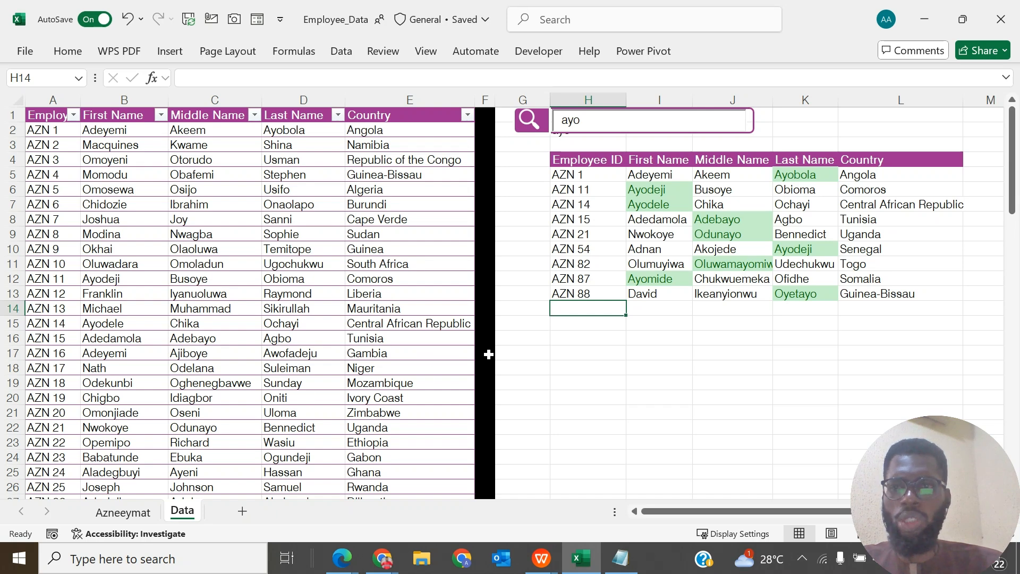
# - Add a new worksheet and copy the whole employee table, headers included, from the Data sheet
pyautogui.click(243, 512)
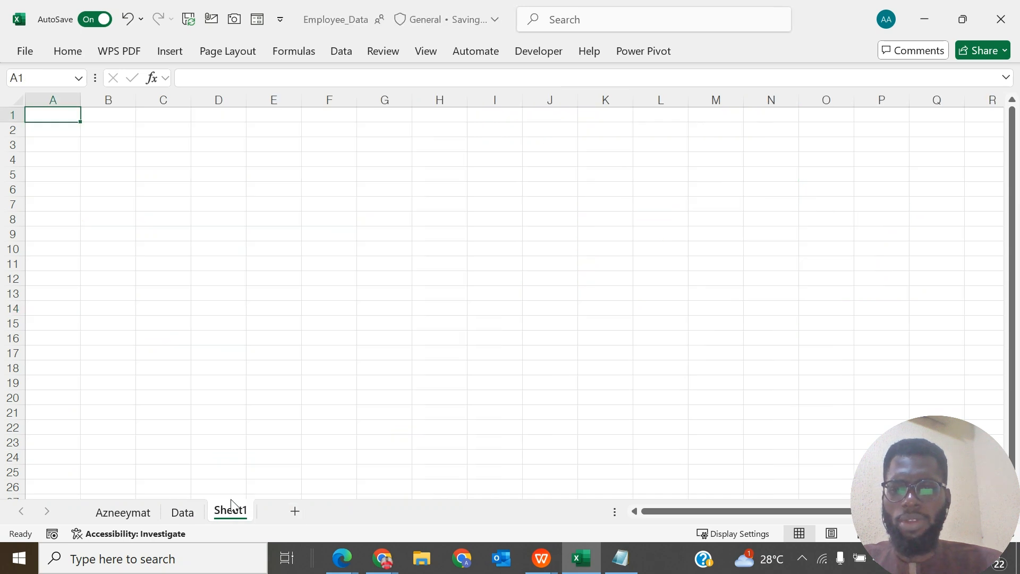
pyautogui.click(183, 513)
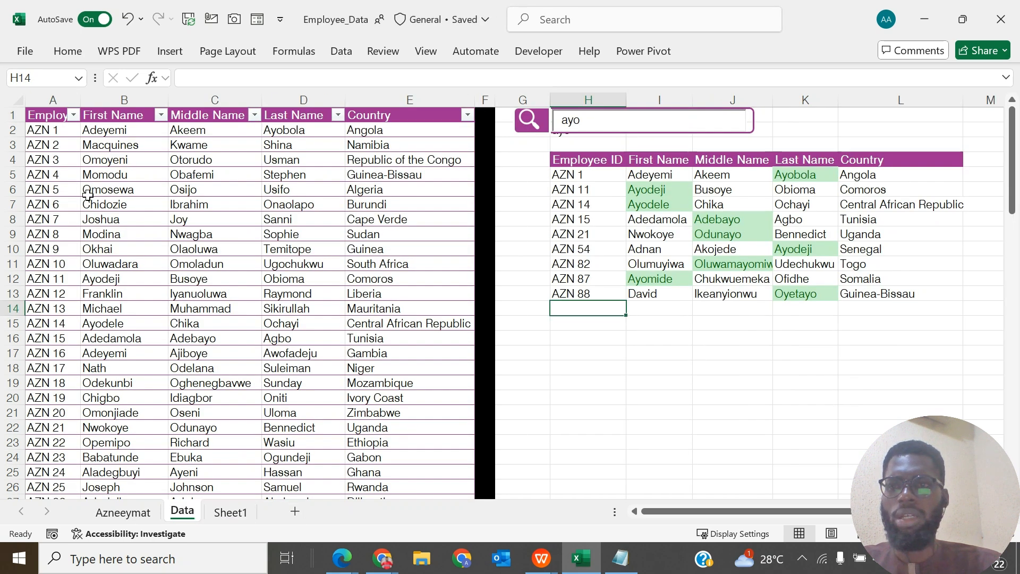
pyautogui.click(55, 113)
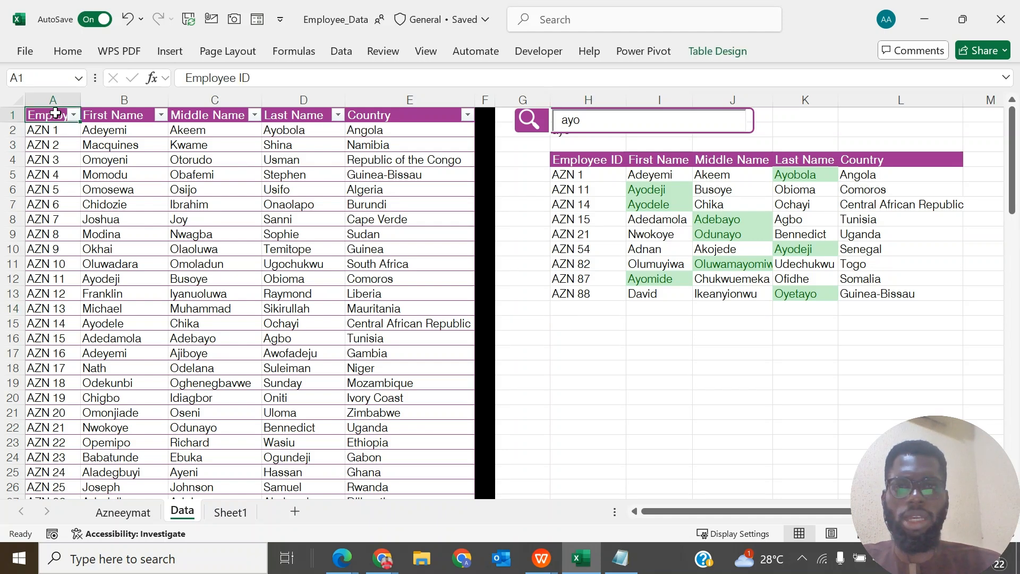
pyautogui.hotkey('ctrl', 'shift', 'Right')
pyautogui.hotkey('ctrl', 'shift', 'Down')
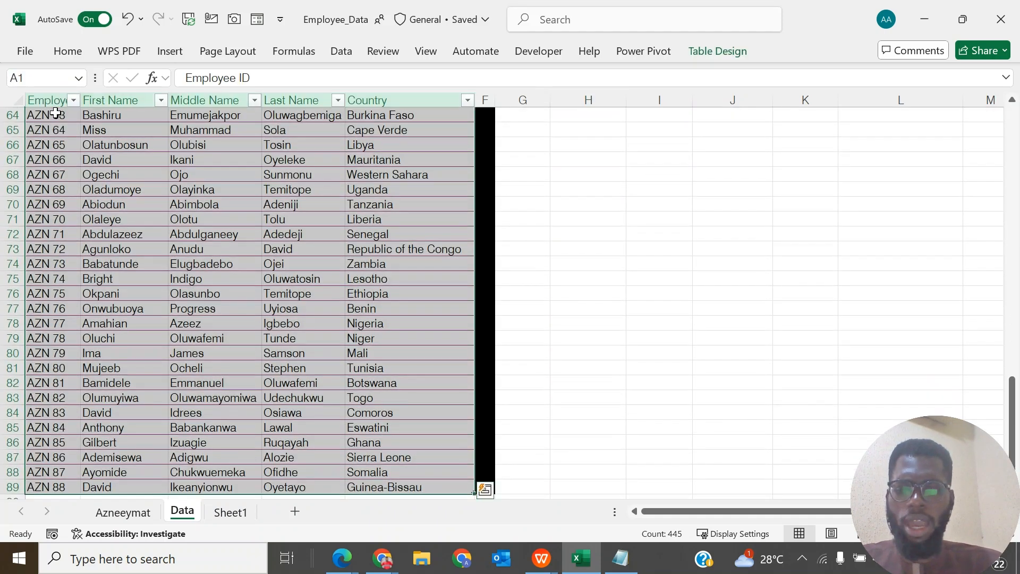
pyautogui.hotkey('ctrl', 'c')
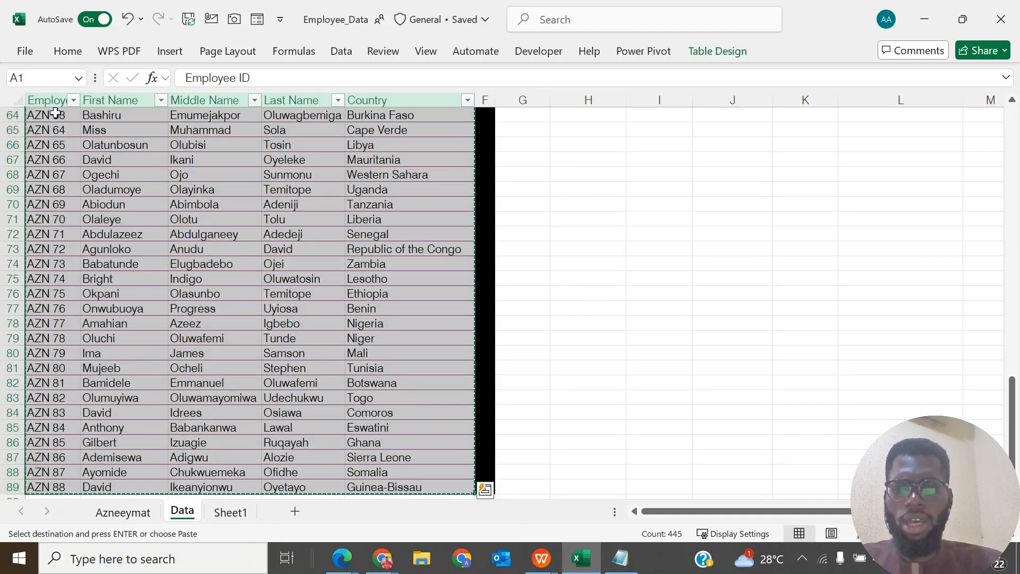
# - Paste the copied employee data at A1 of Sheet1 and autofit the Country column
pyautogui.click(230, 515)
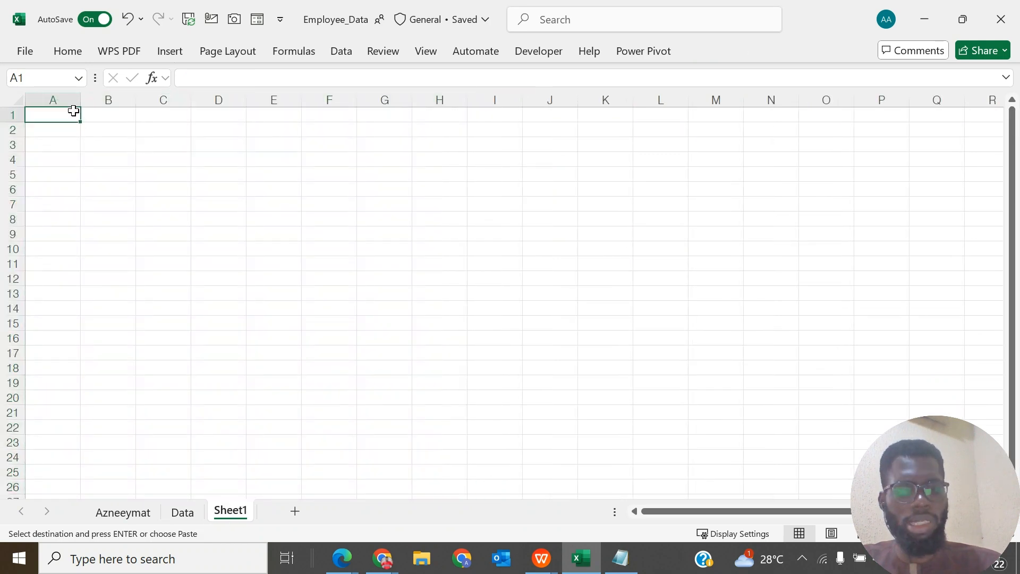
pyautogui.hotkey('ctrl', 'v')
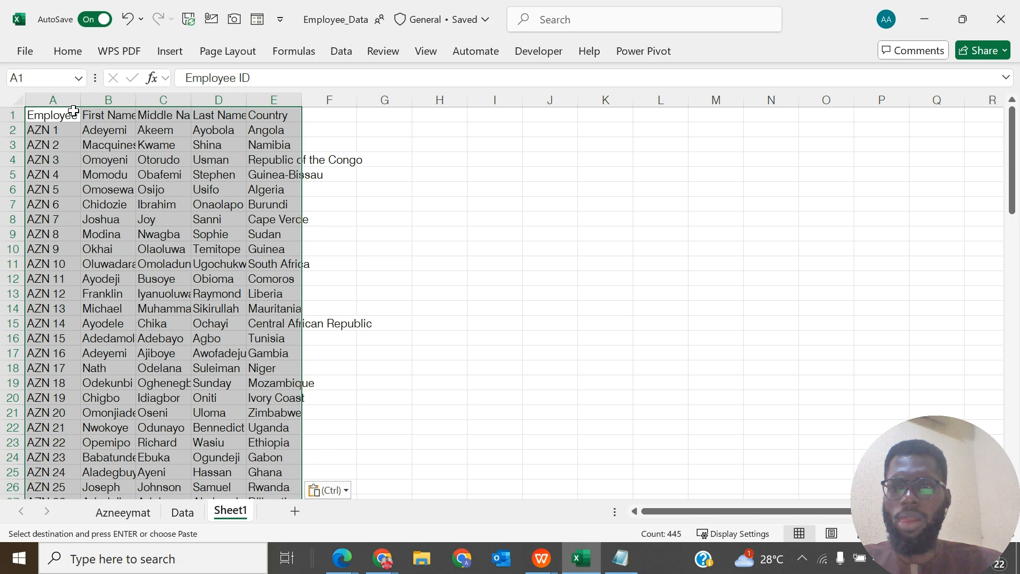
pyautogui.doubleClick(301, 100)
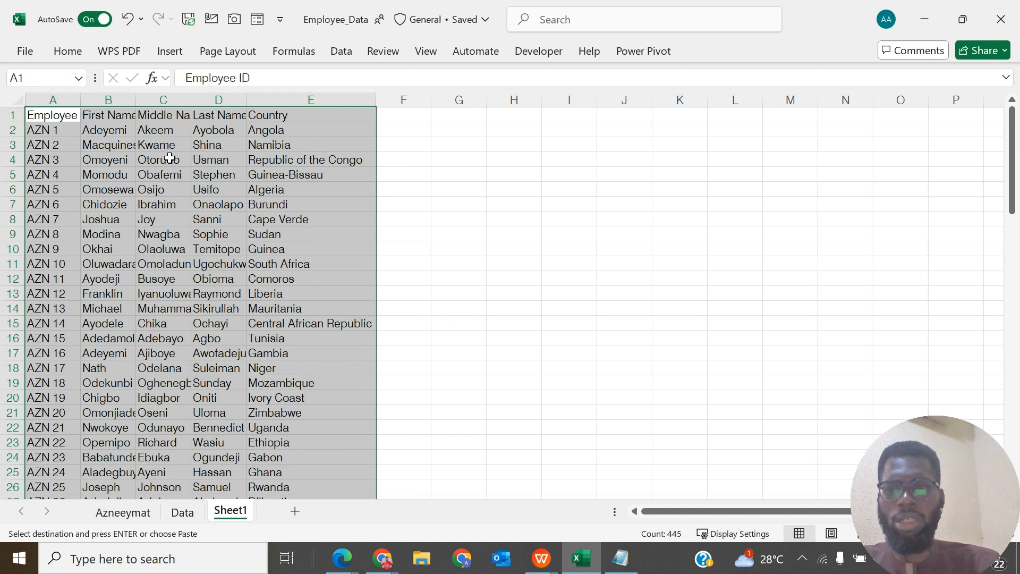
# - Convert the range A1:E89 into a table that has headers
pyautogui.hotkey('ctrl', 't')
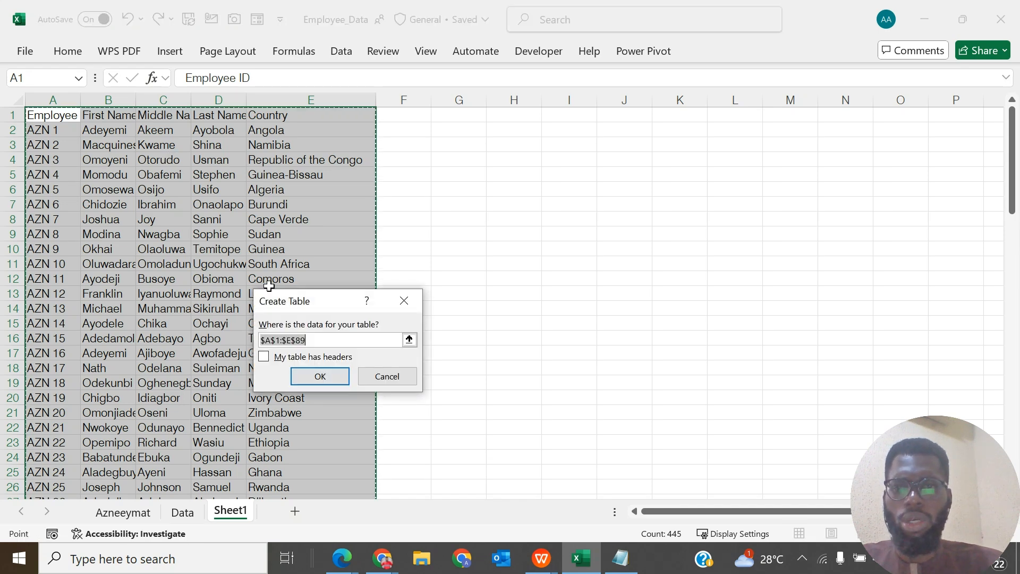
pyautogui.click(264, 357)
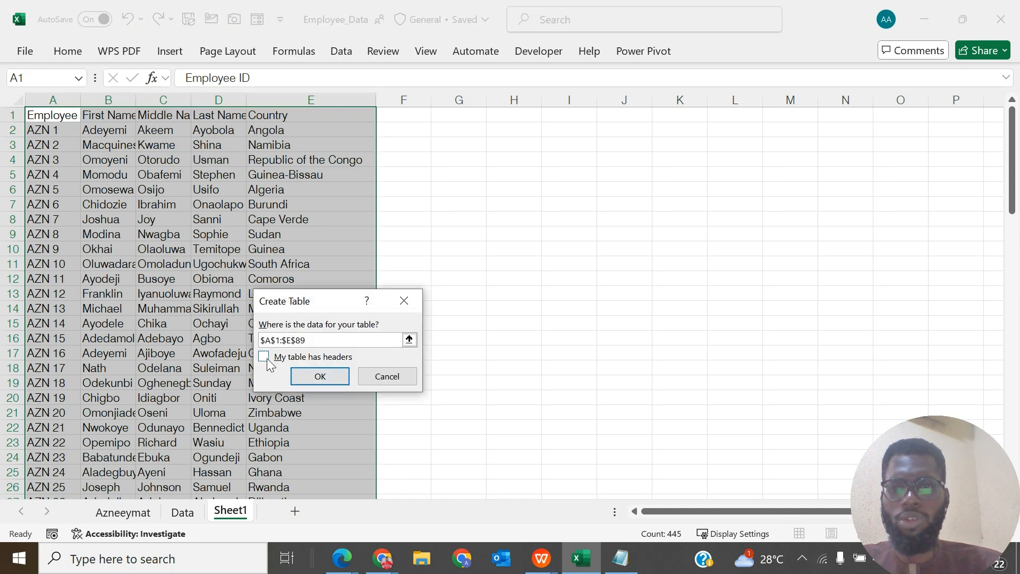
pyautogui.click(342, 382)
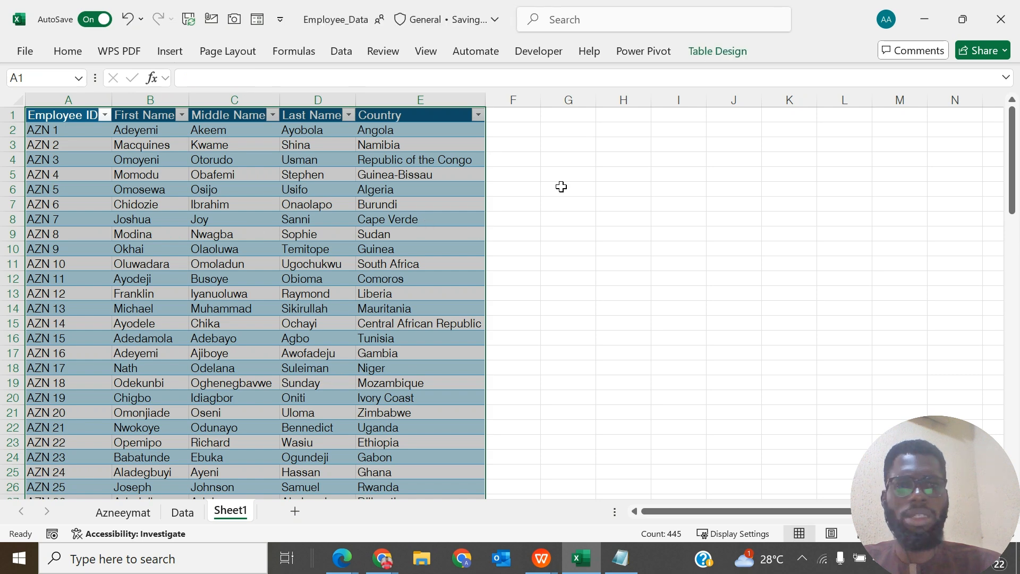
# - Apply the light table style with the solid purple header and horizontal row lines to the new table
pyautogui.click(718, 51)
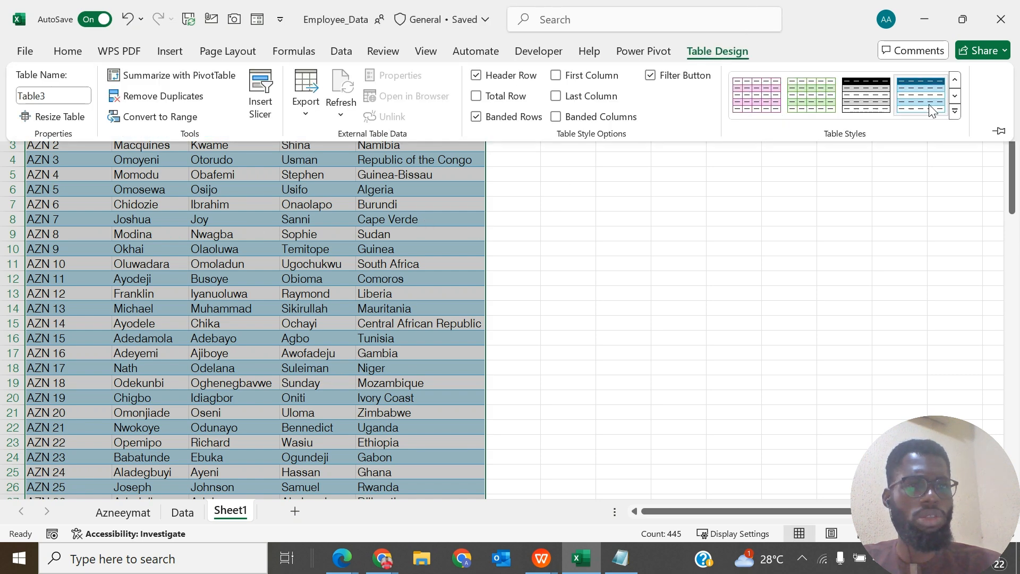
pyautogui.click(955, 112)
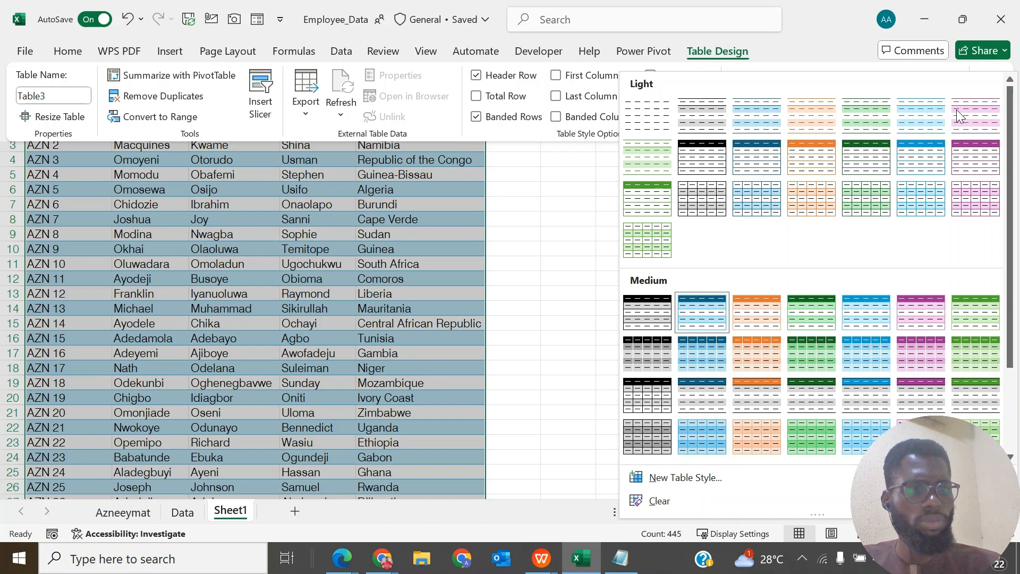
pyautogui.click(975, 158)
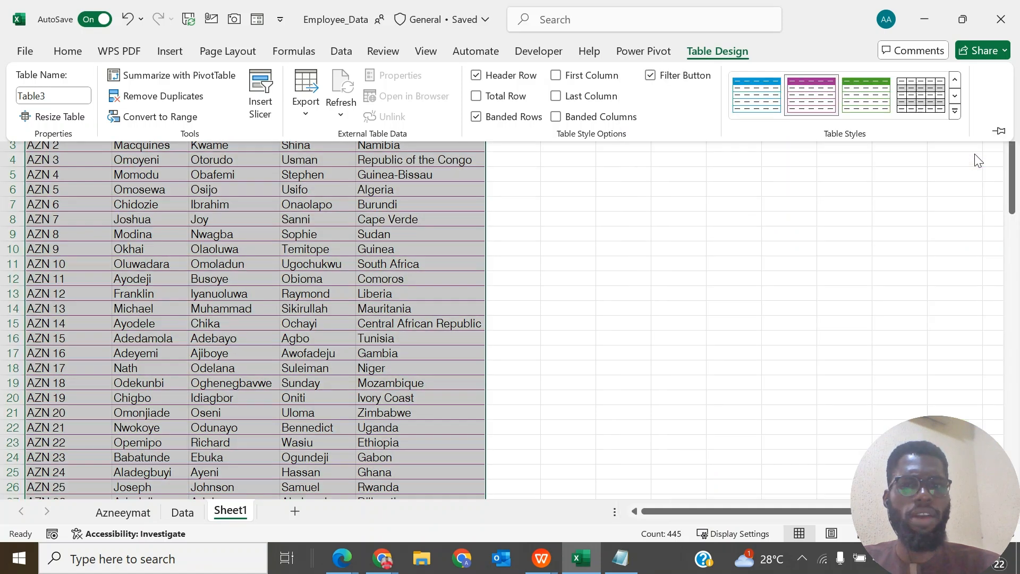
pyautogui.click(400, 200)
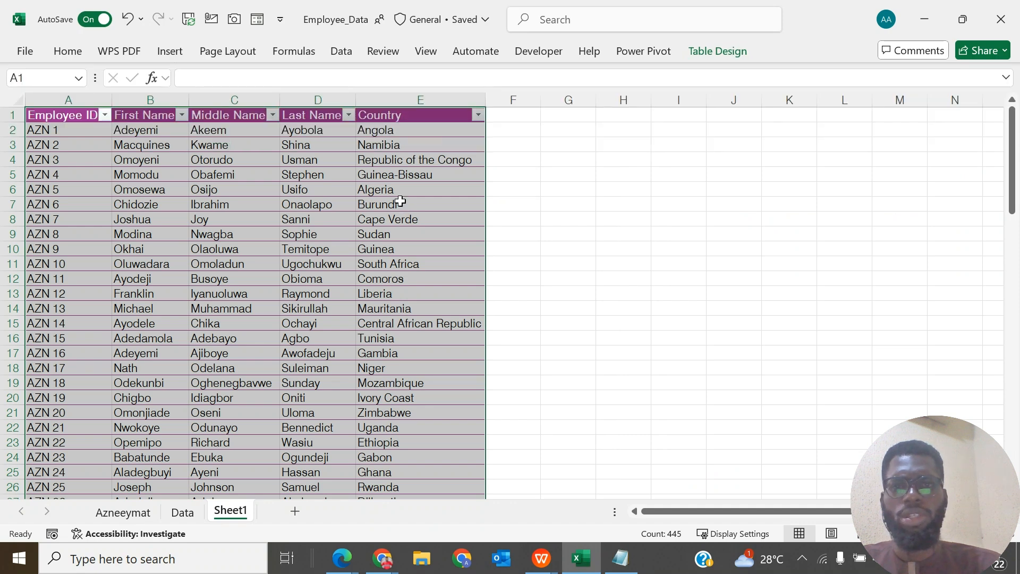
# - Rename the table as Employee_Dataset
pyautogui.click(731, 55)
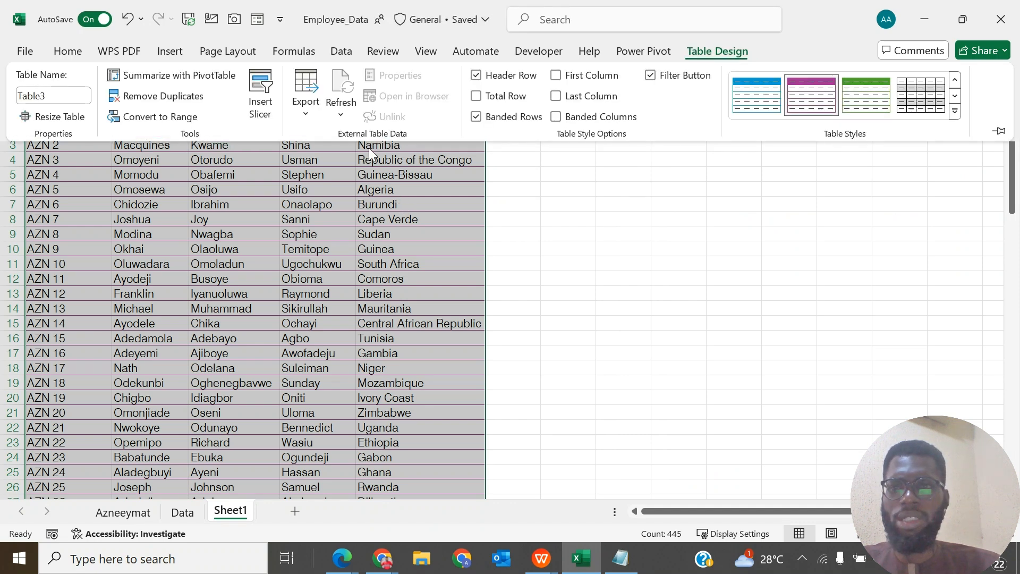
pyautogui.click(59, 98)
pyautogui.write('Employee_Data')
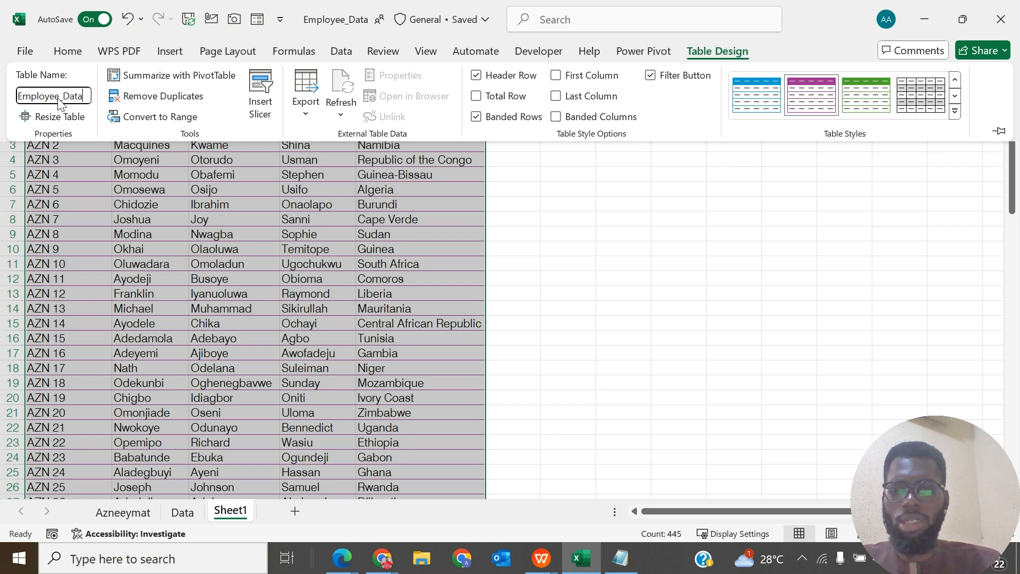
pyautogui.write('set')
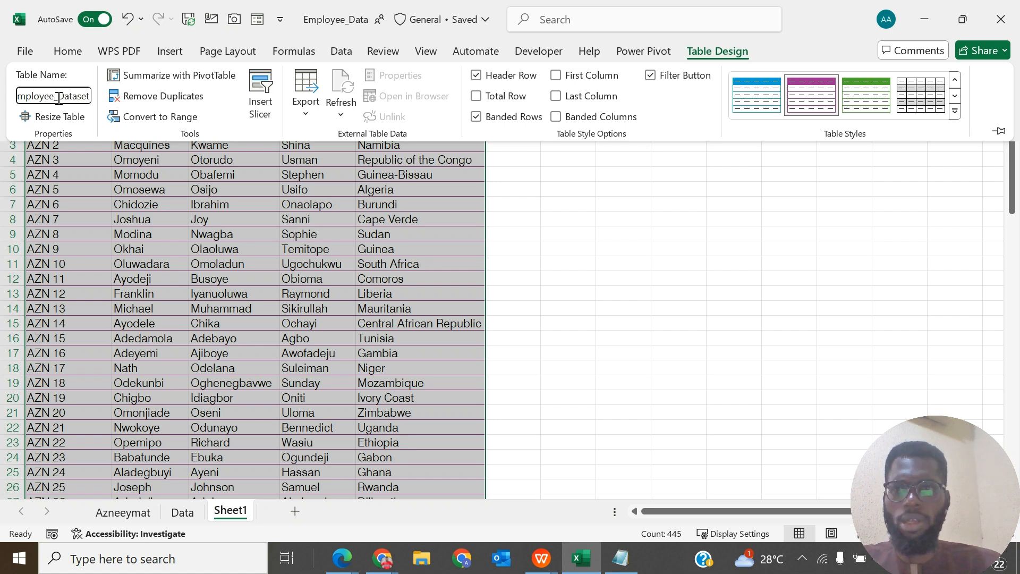
pyautogui.press('Return')
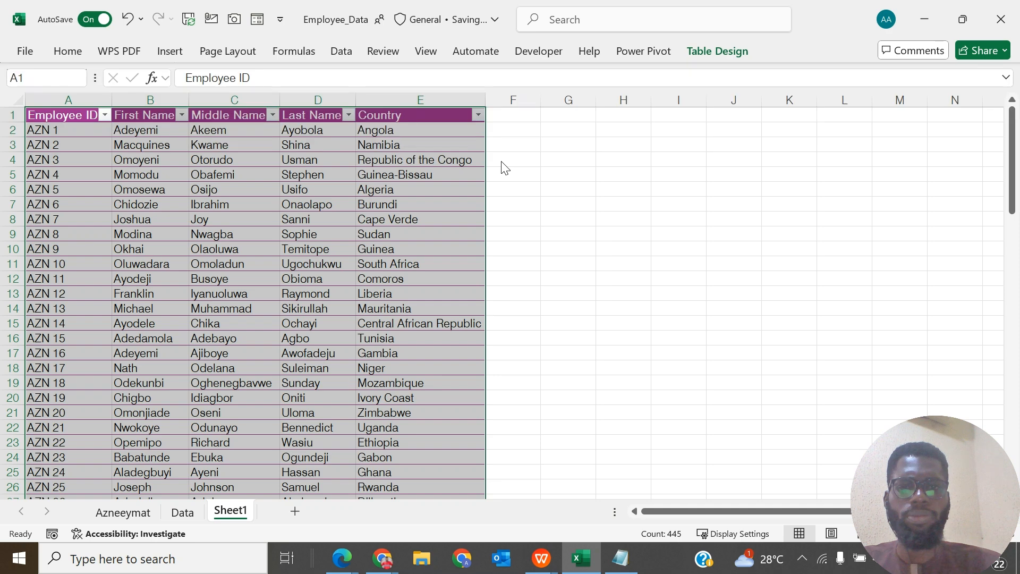
# - Fill all of column F with black and narrow it to a thin divider beside the table
pyautogui.click(508, 98)
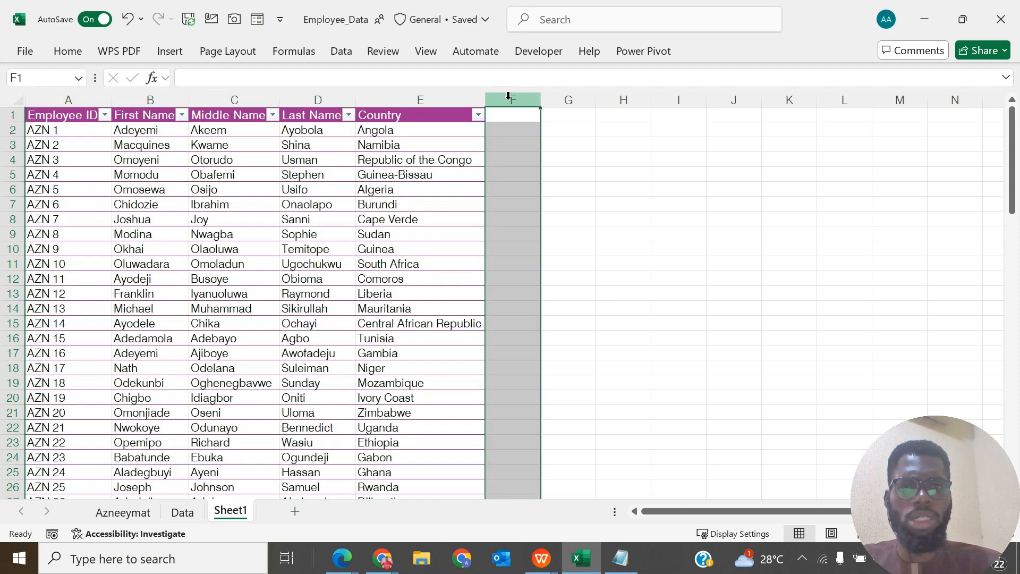
pyautogui.click(69, 53)
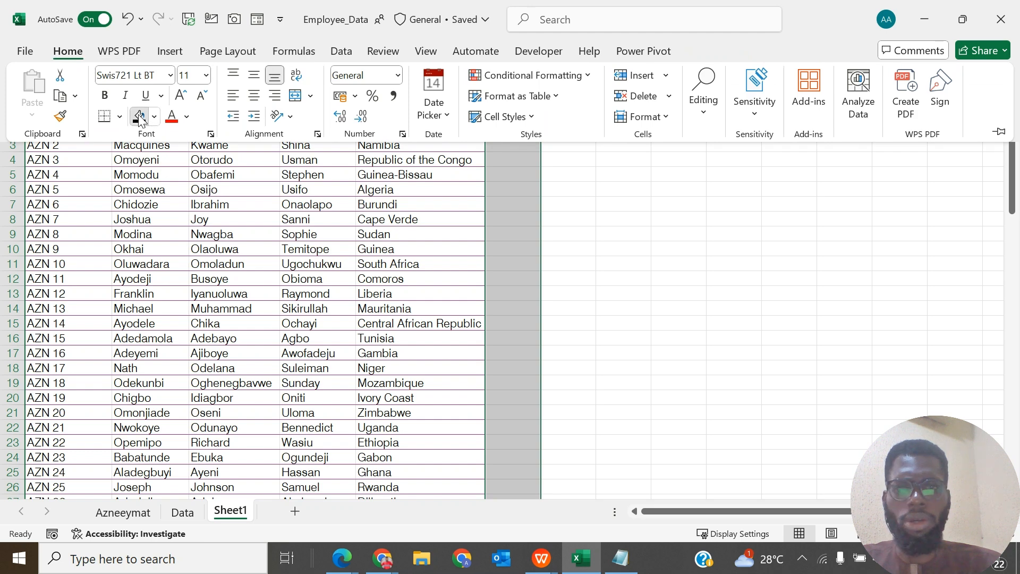
pyautogui.click(140, 117)
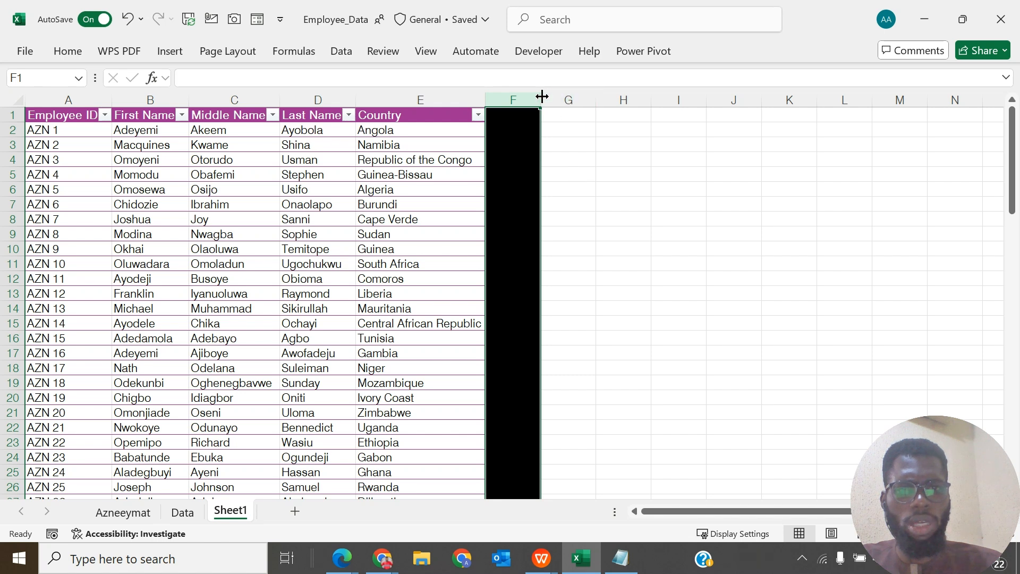
pyautogui.moveTo(542, 97); pyautogui.dragTo(502, 101)
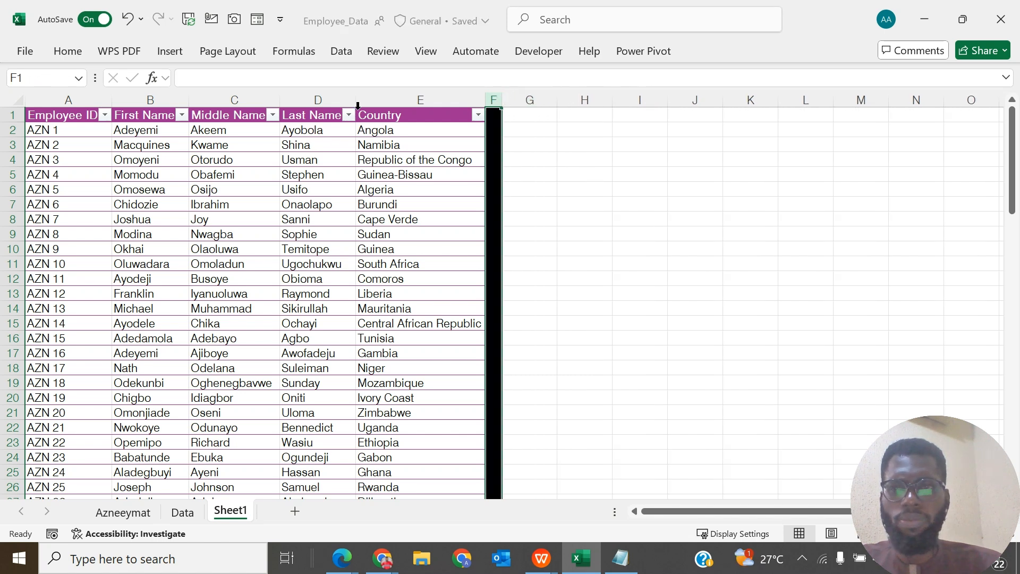
# - Copy the table's header row to I4 and autofit columns I to M to the headings
pyautogui.click(67, 115)
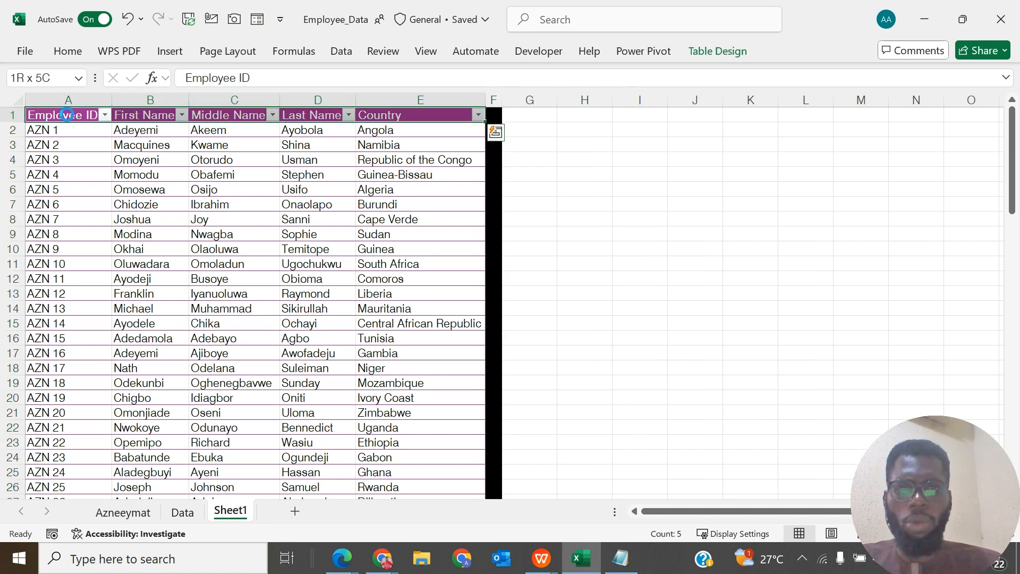
pyautogui.hotkey('ctrl', 'c')
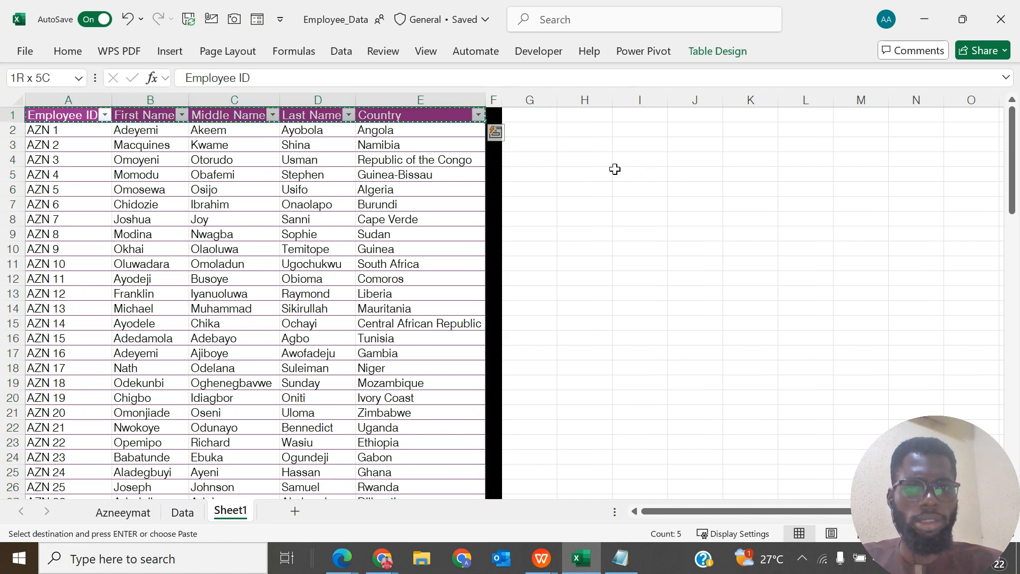
pyautogui.click(635, 173)
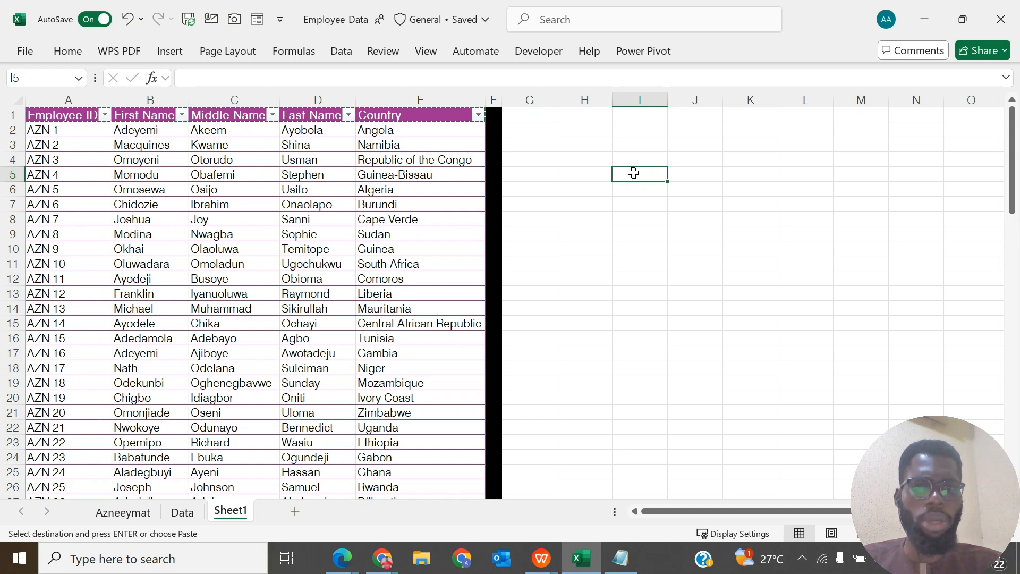
pyautogui.click(631, 158)
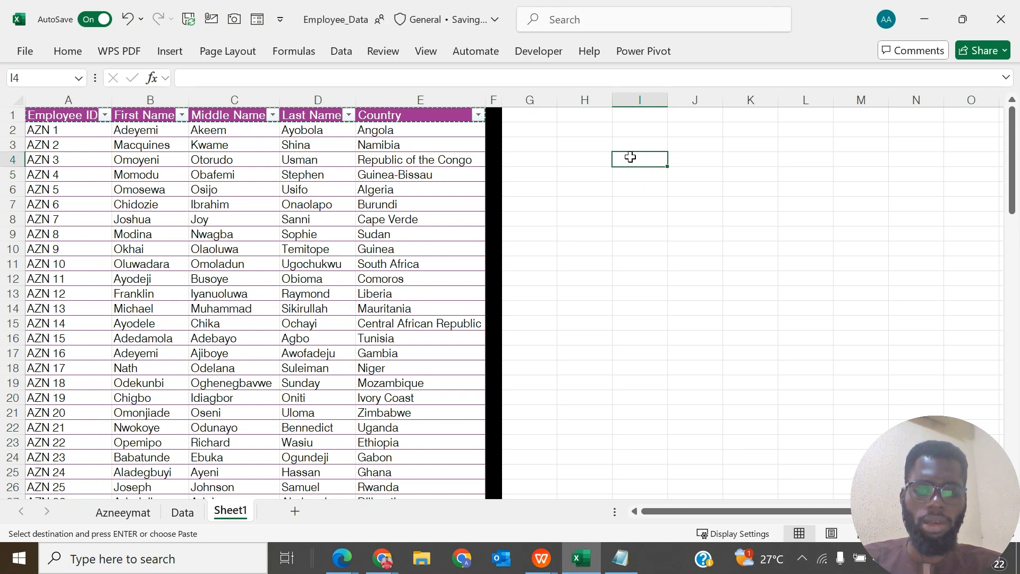
pyautogui.hotkey('ctrl', 'v')
pyautogui.moveTo(640, 100); pyautogui.dragTo(883, 103)
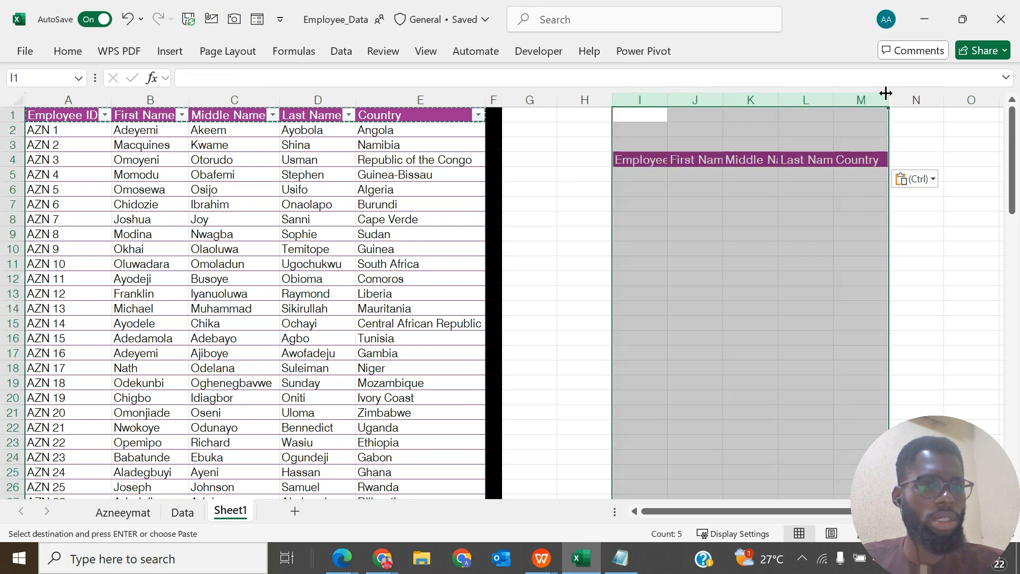
pyautogui.doubleClick(885, 93)
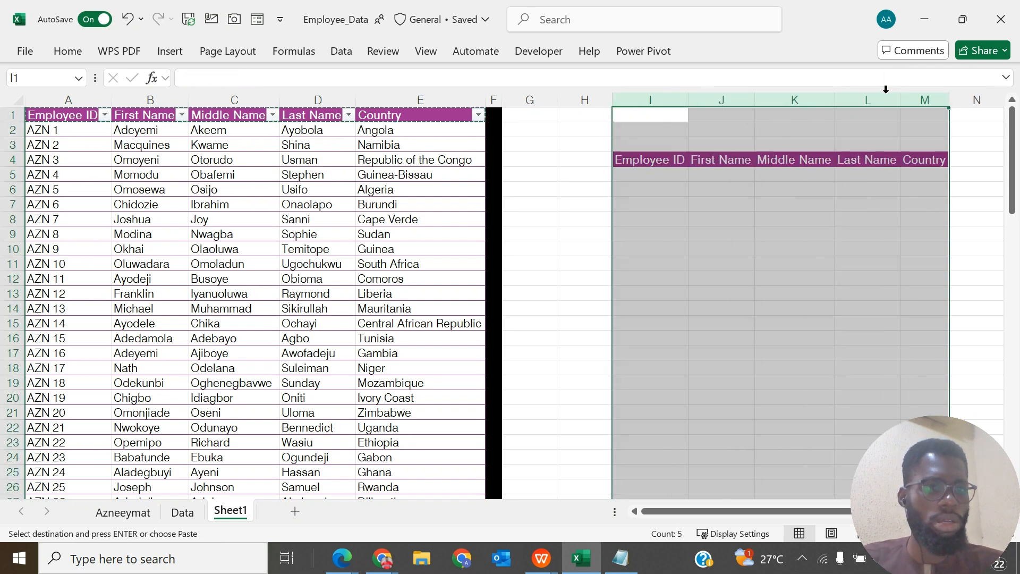
# - Check in the ribbon customization options that the Developer entry is enabled among the main tabs
pyautogui.click(645, 134)
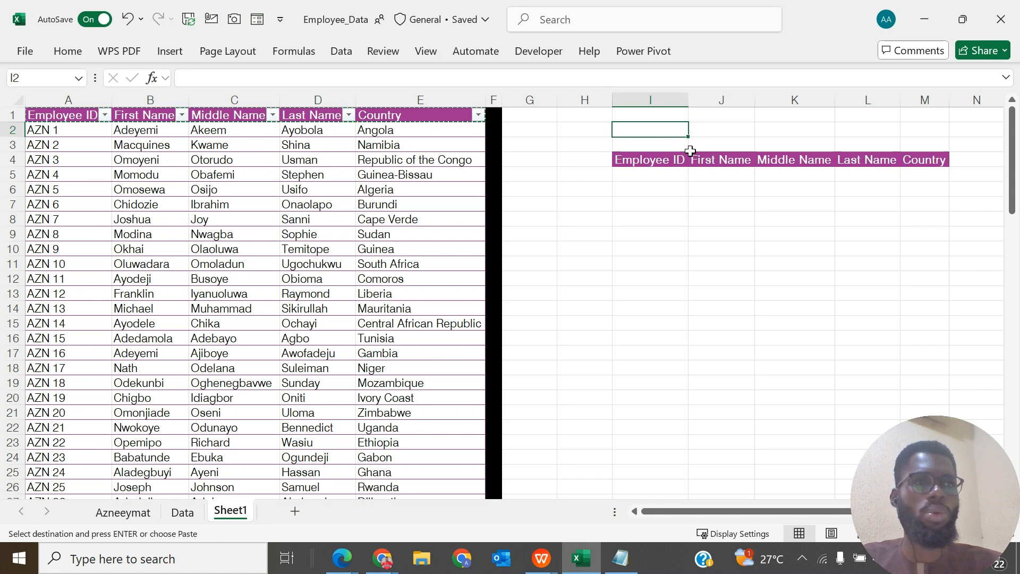
pyautogui.click(557, 53)
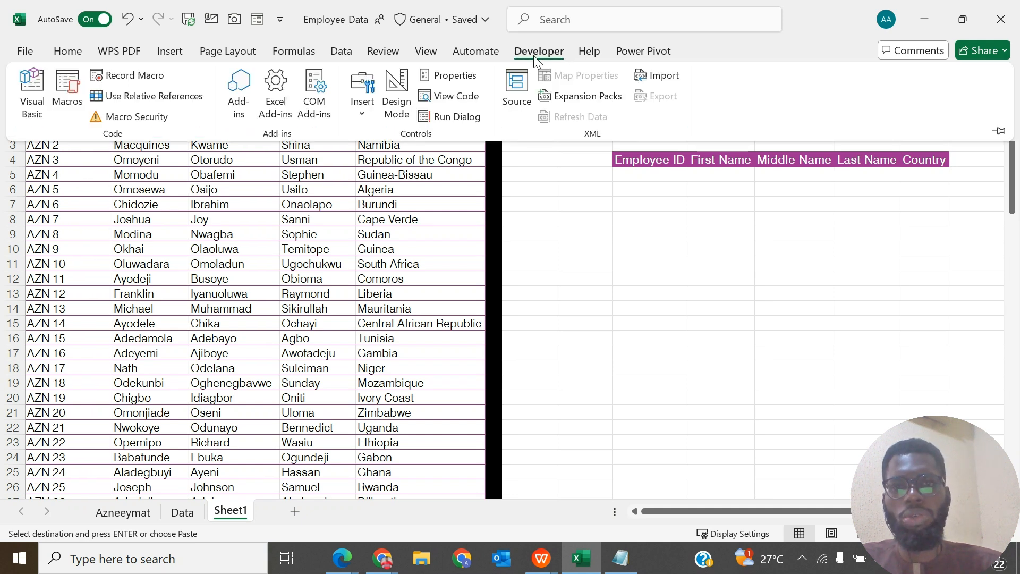
pyautogui.click(478, 55)
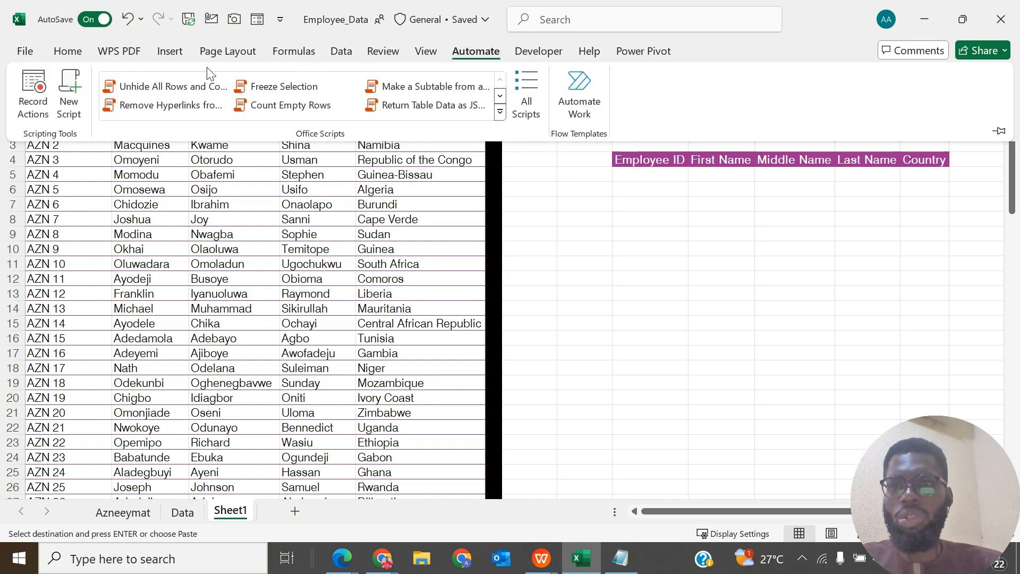
pyautogui.click(74, 55)
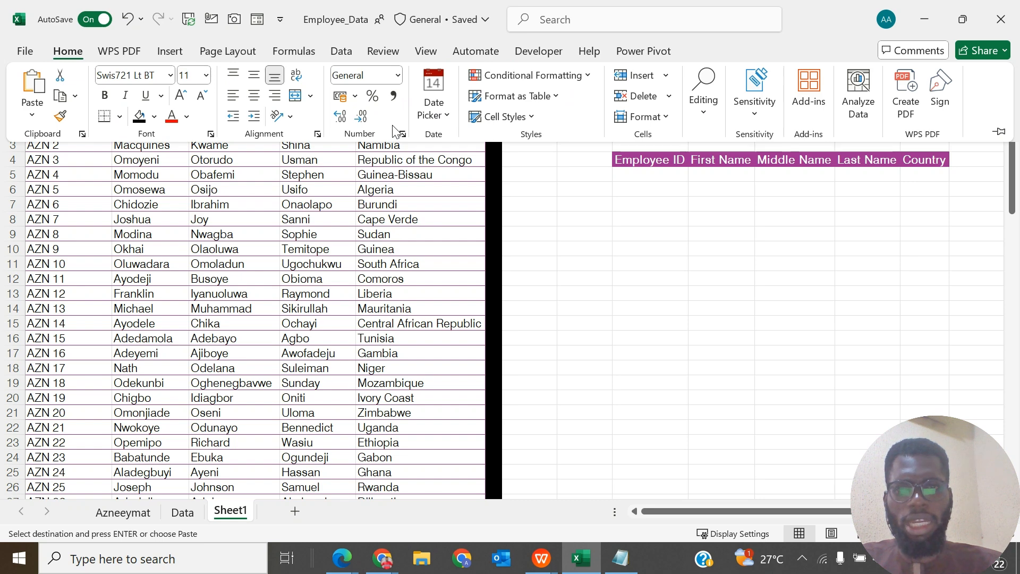
pyautogui.rightClick(395, 131)
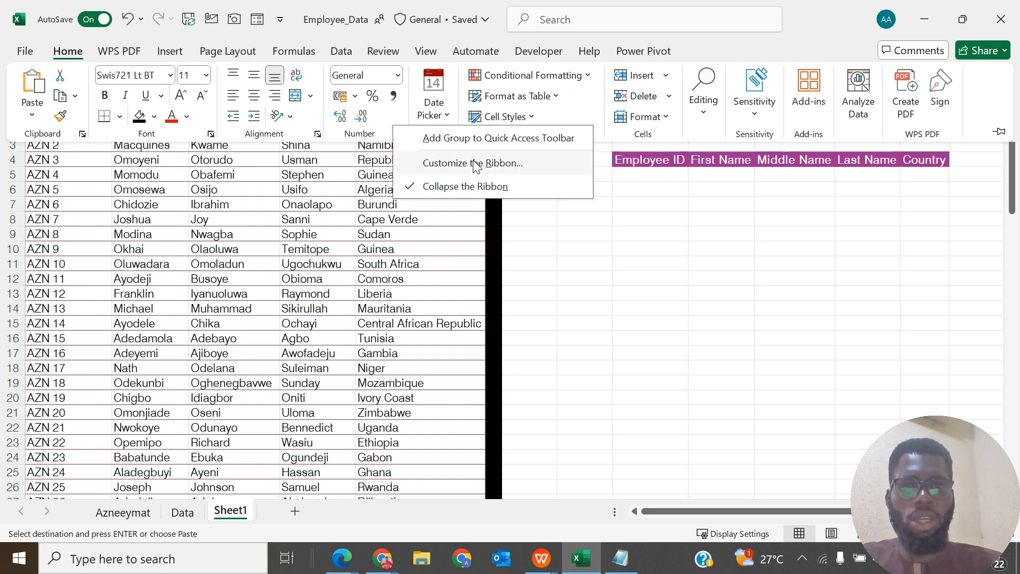
pyautogui.press('Escape')
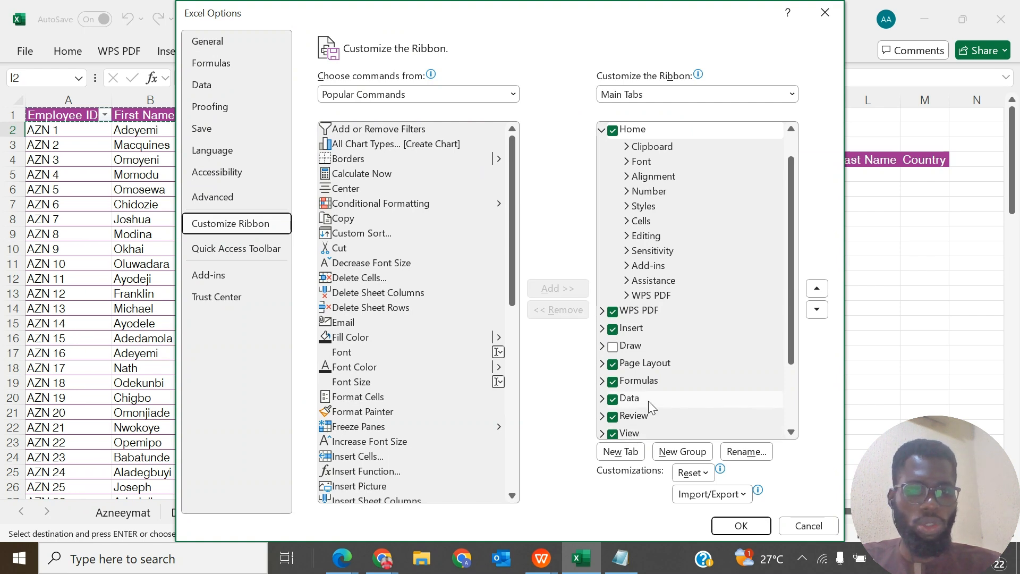
pyautogui.scroll(-2, 648, 401)
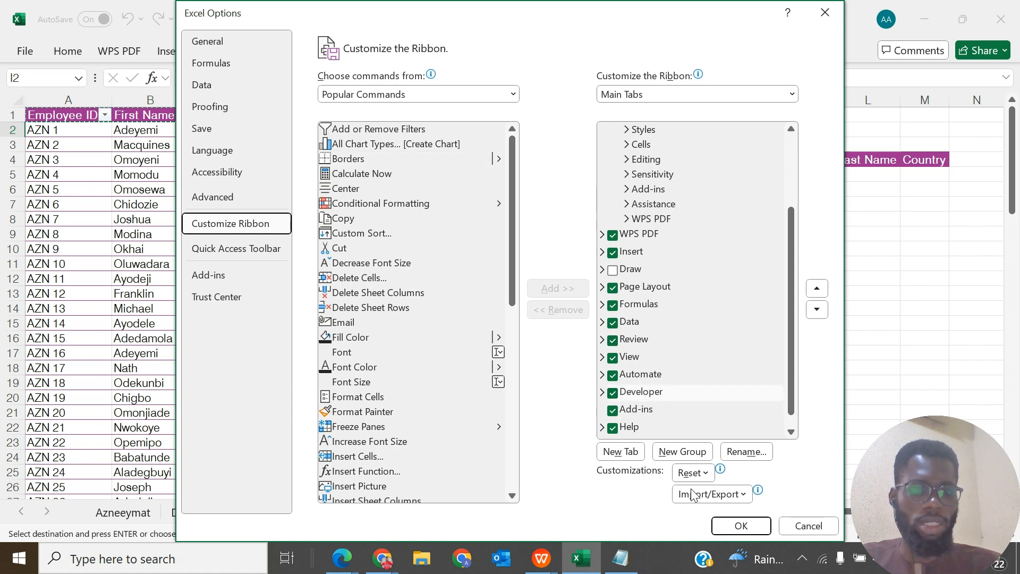
pyautogui.click(743, 525)
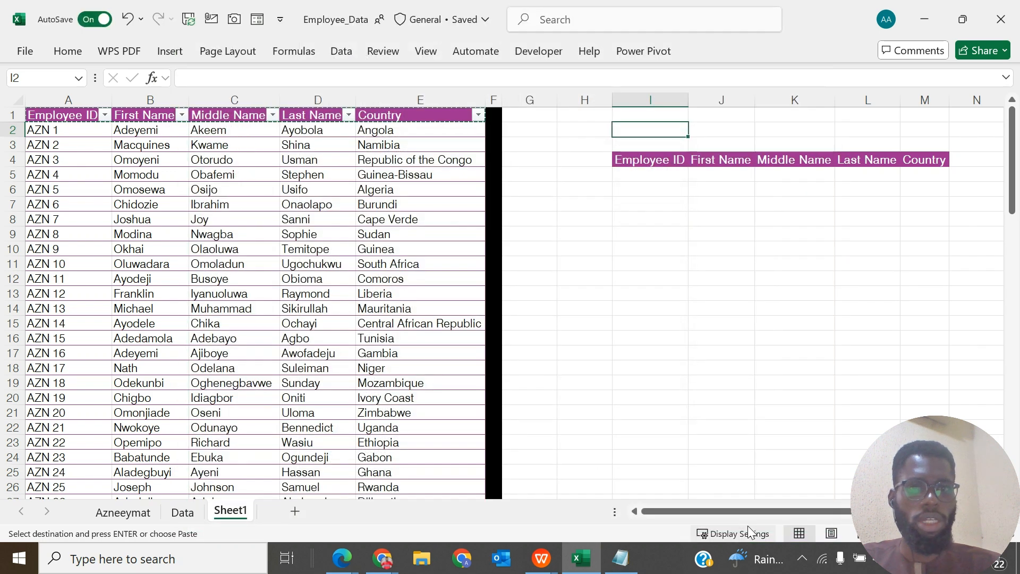
# - Insert an ActiveX text box above the copied headings, covering I2 to about the middle of K2
pyautogui.click(547, 60)
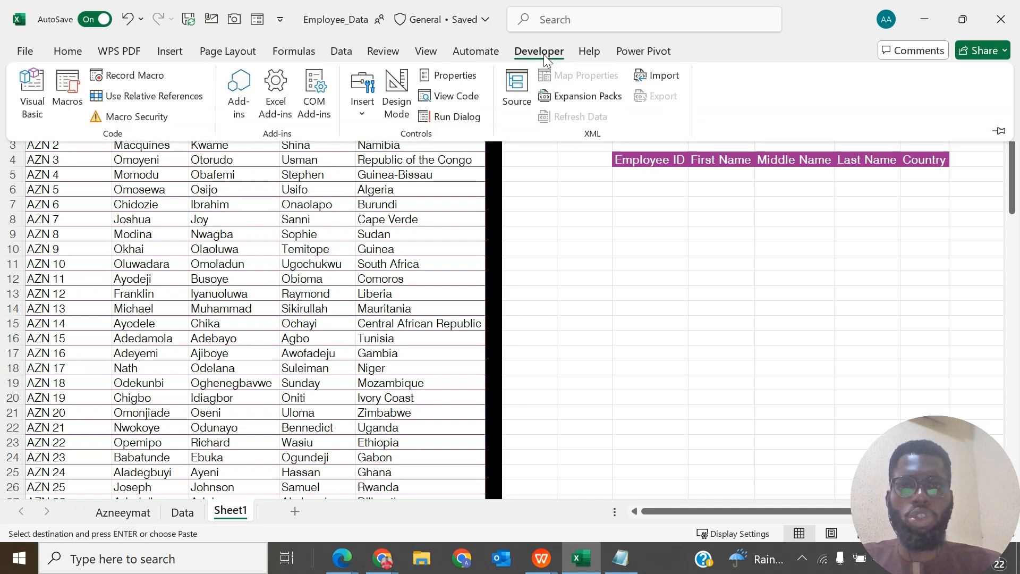
pyautogui.click(366, 113)
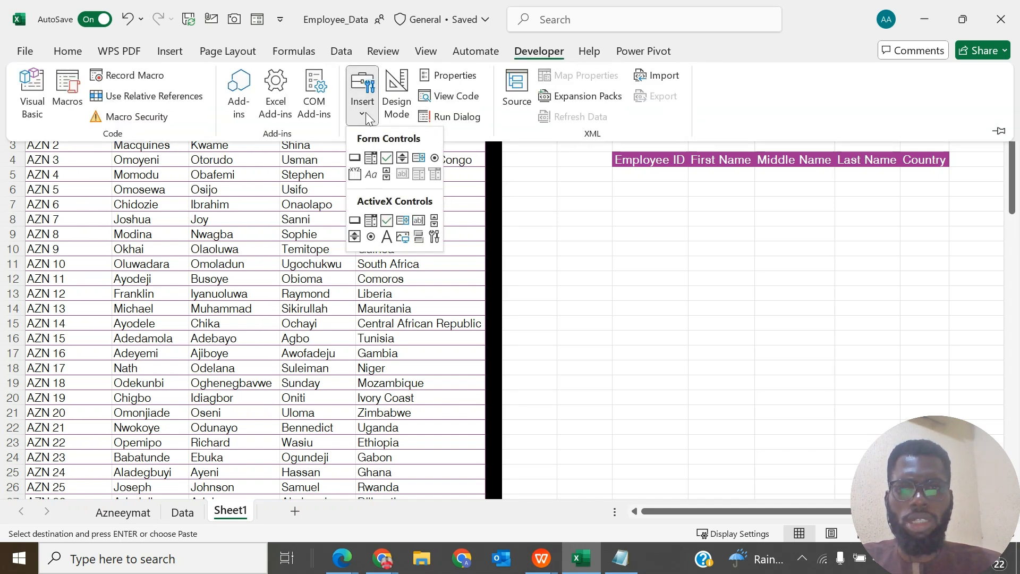
pyautogui.click(420, 221)
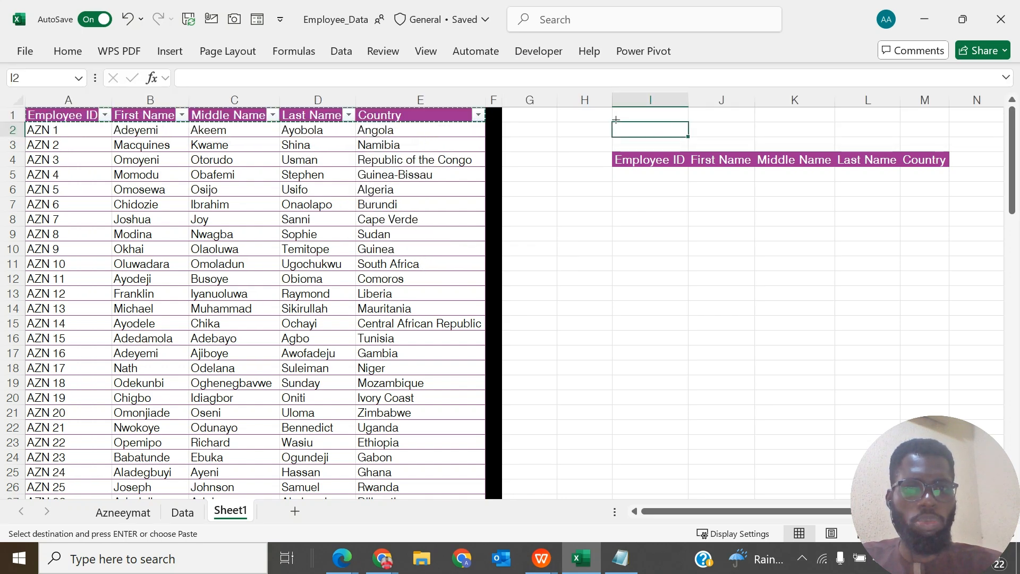
pyautogui.moveTo(611, 120)
pyautogui.mouseDown()
pyautogui.moveTo(678, 140)
pyautogui.moveTo(791, 140)
pyautogui.mouseUp()
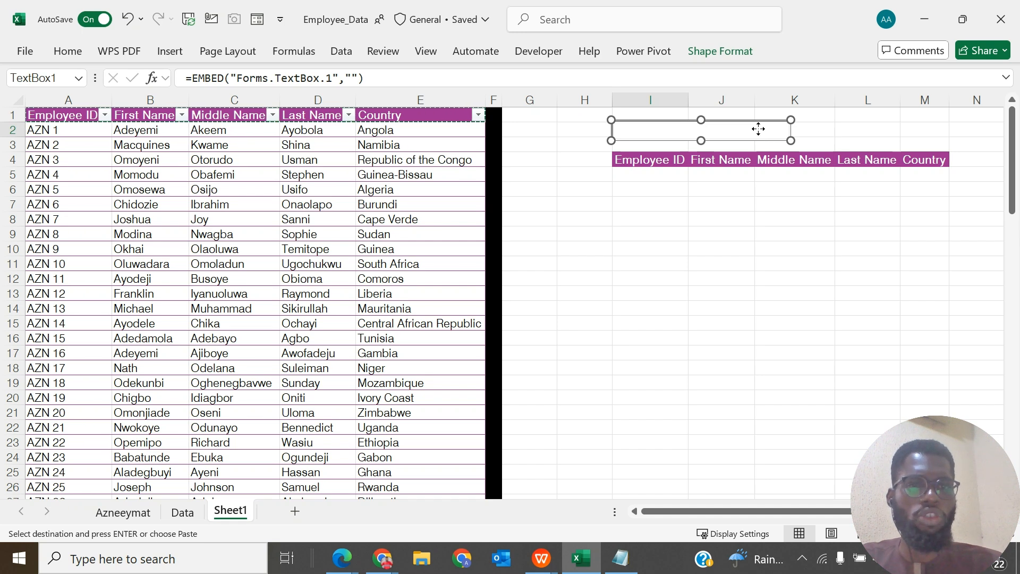
# - Set the text box's LinkedCell property to I2 and close its properties
pyautogui.rightClick(759, 132)
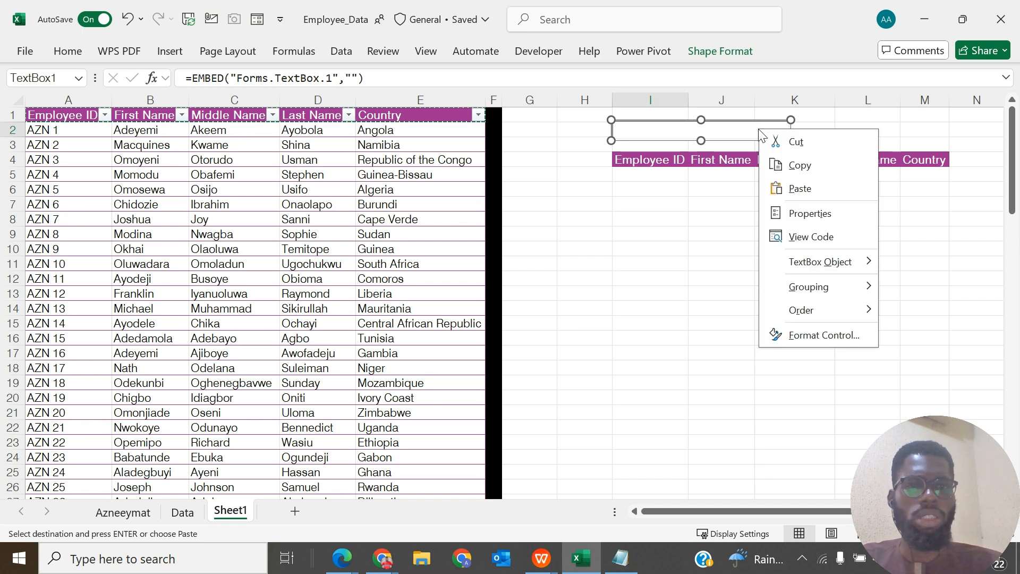
pyautogui.click(832, 215)
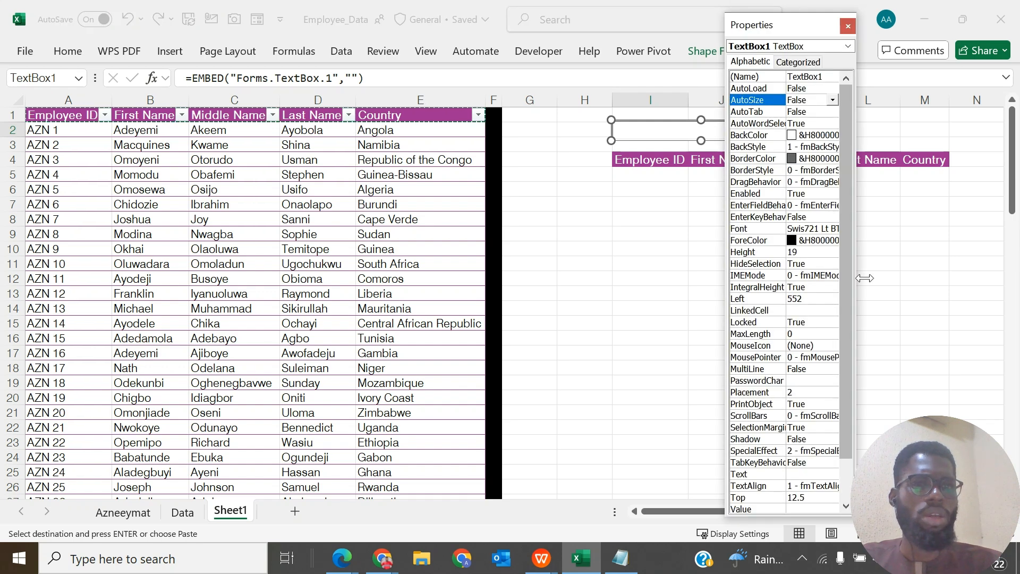
pyautogui.moveTo(865, 249); pyautogui.dragTo(914, 251)
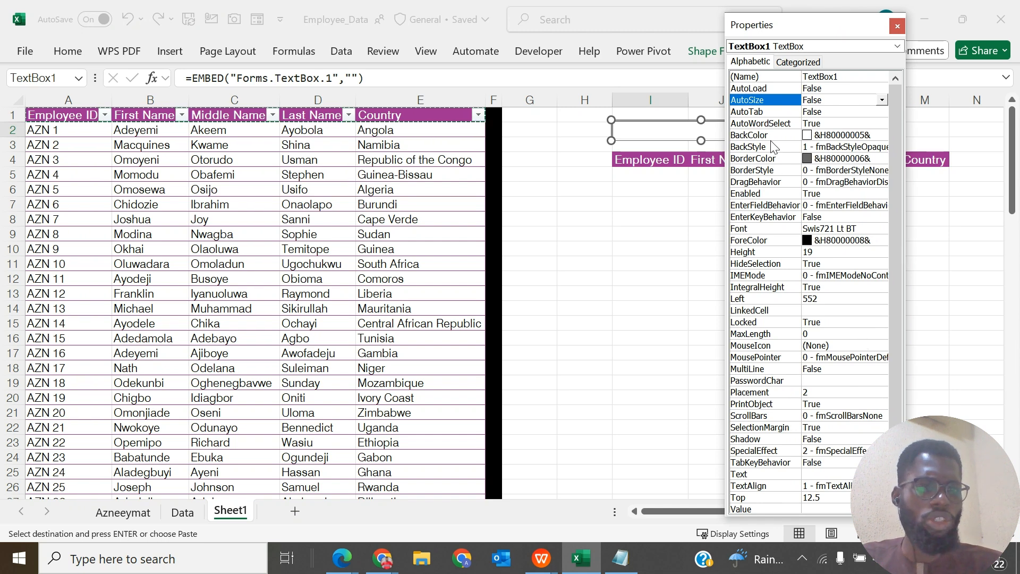
pyautogui.click(824, 310)
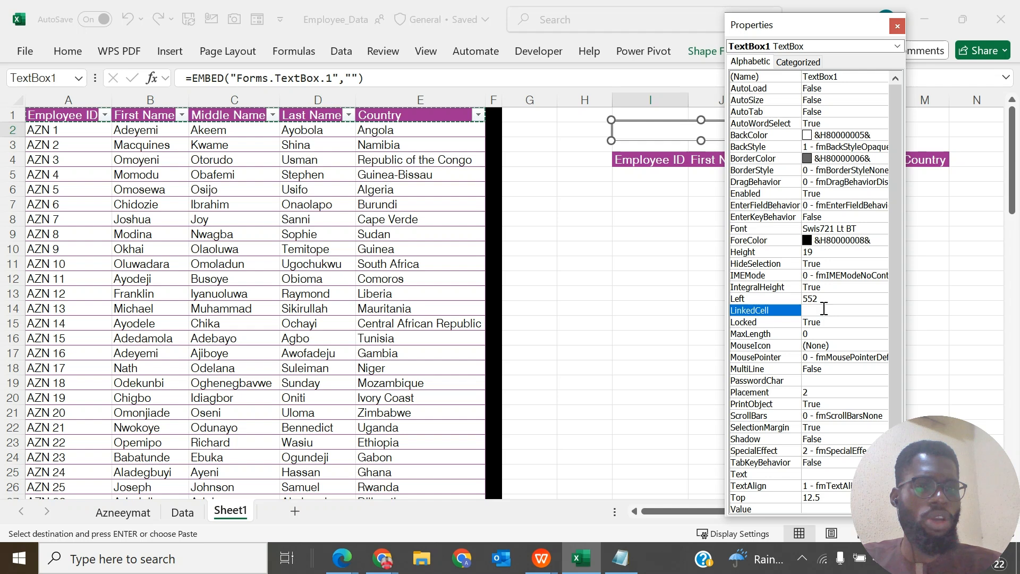
pyautogui.click(823, 310)
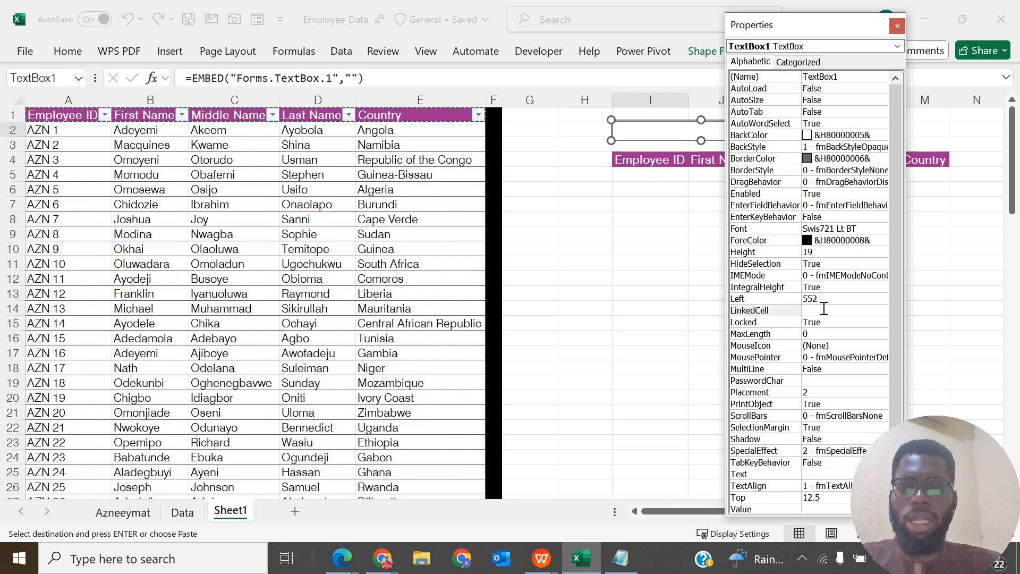
pyautogui.write('I2')
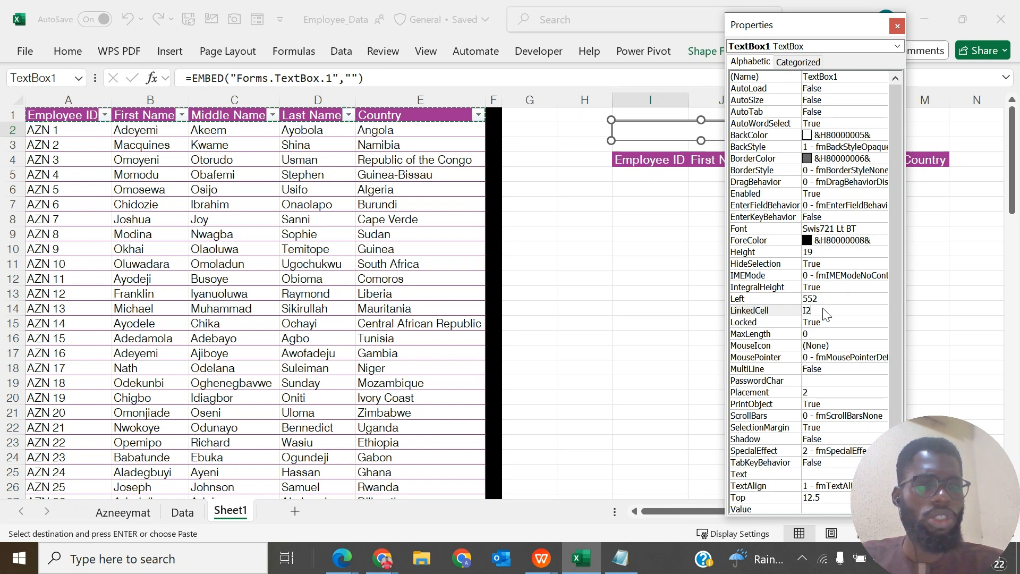
pyautogui.click(898, 28)
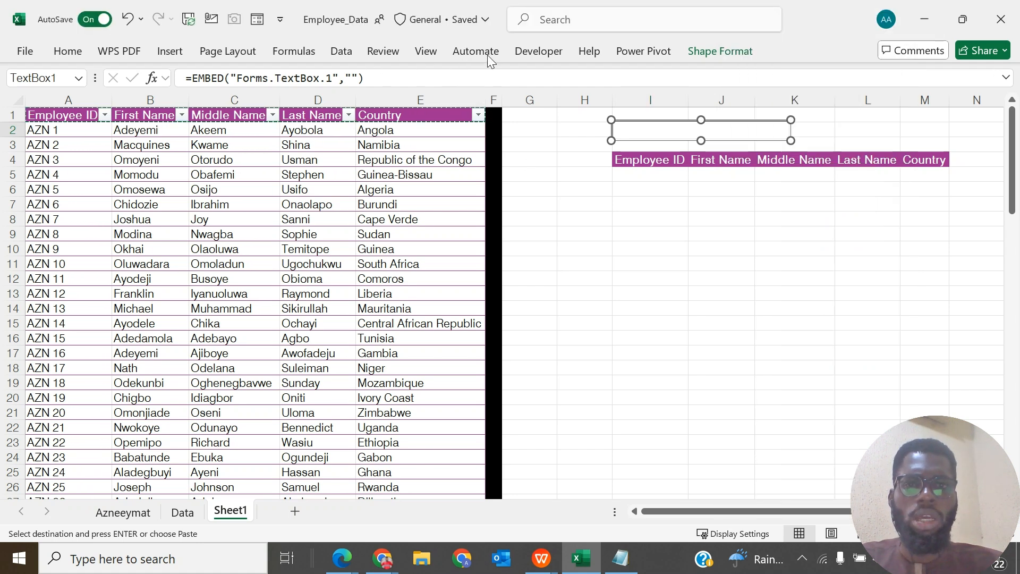
# - Turn off Design Mode and enter the first listed employee's first name in capitals in the text box
pyautogui.click(534, 53)
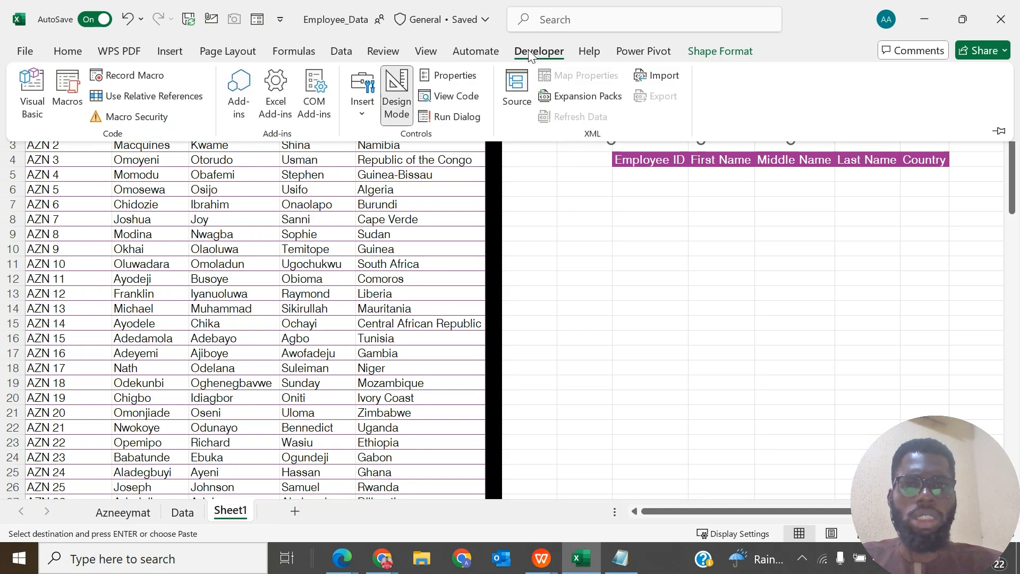
pyautogui.click(393, 116)
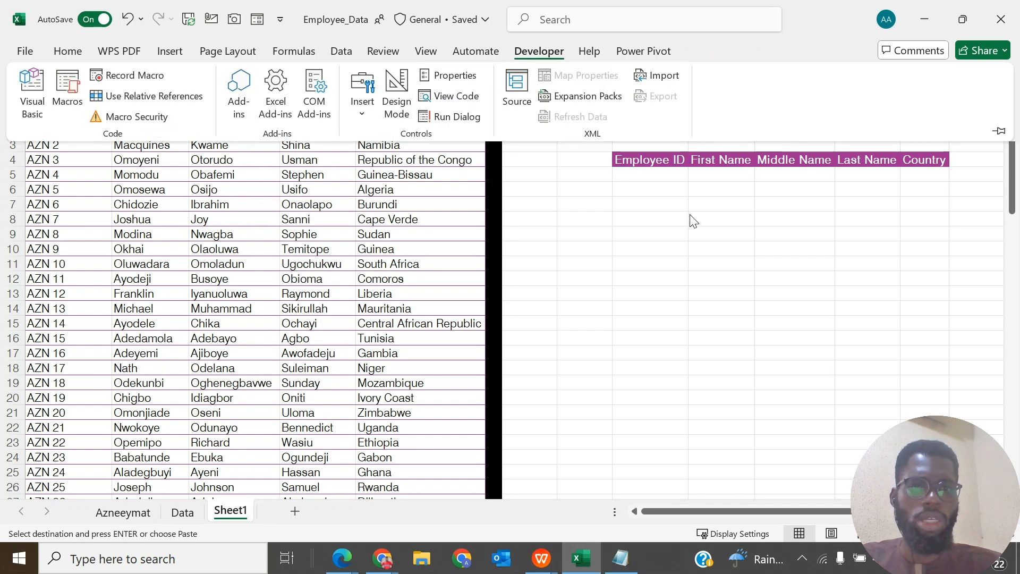
pyautogui.click(682, 141)
pyautogui.click(675, 134)
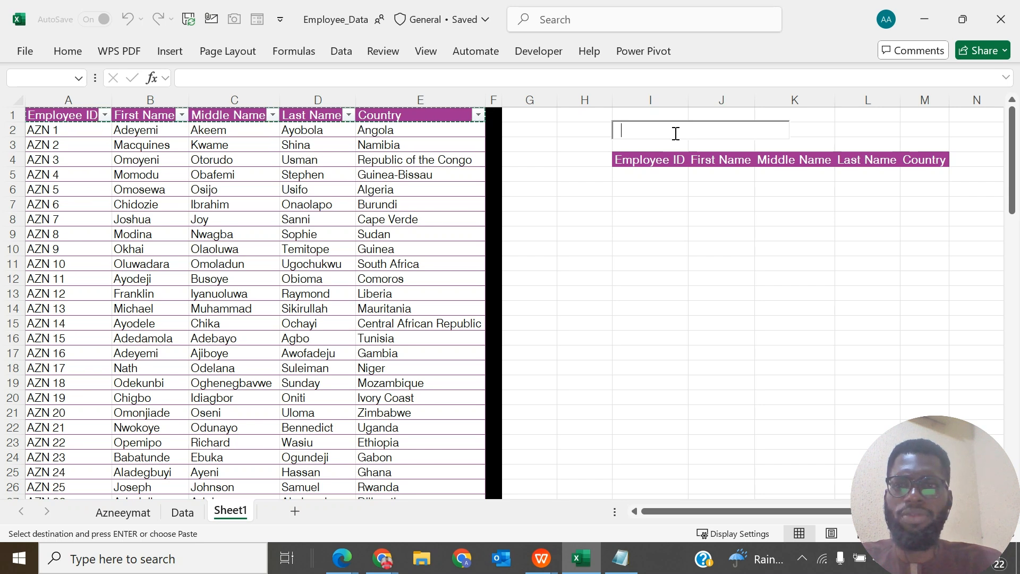
pyautogui.write('AD')
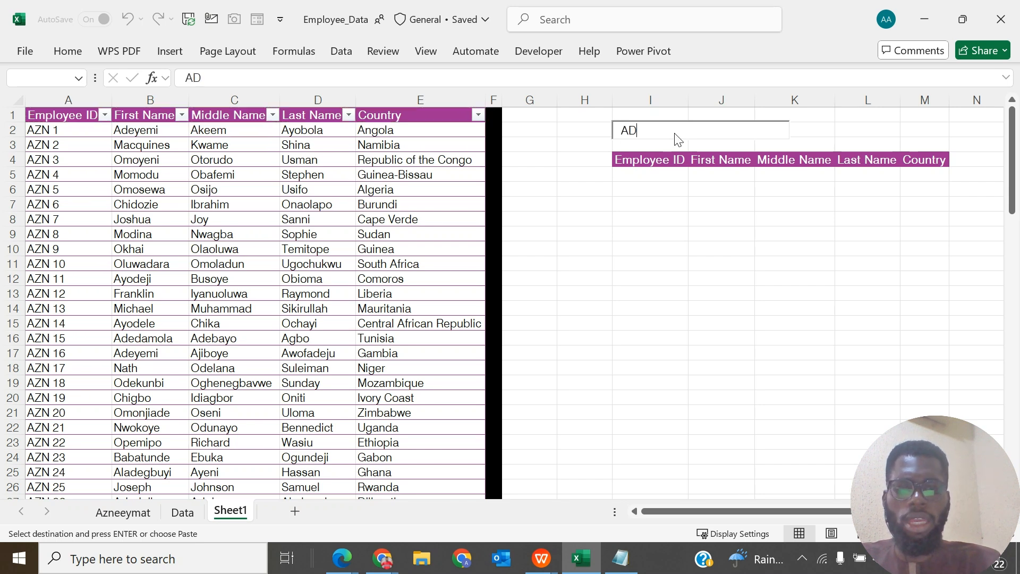
pyautogui.write('EYEMI')
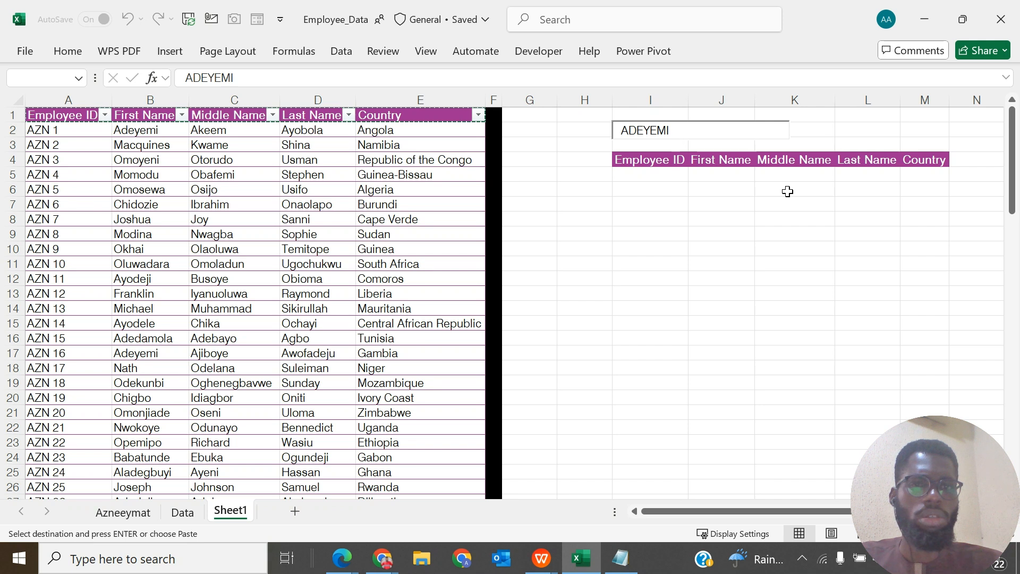
# - Test the text box's cell link with the formula =I2 in J7 and clear that test cell
pyautogui.click(734, 203)
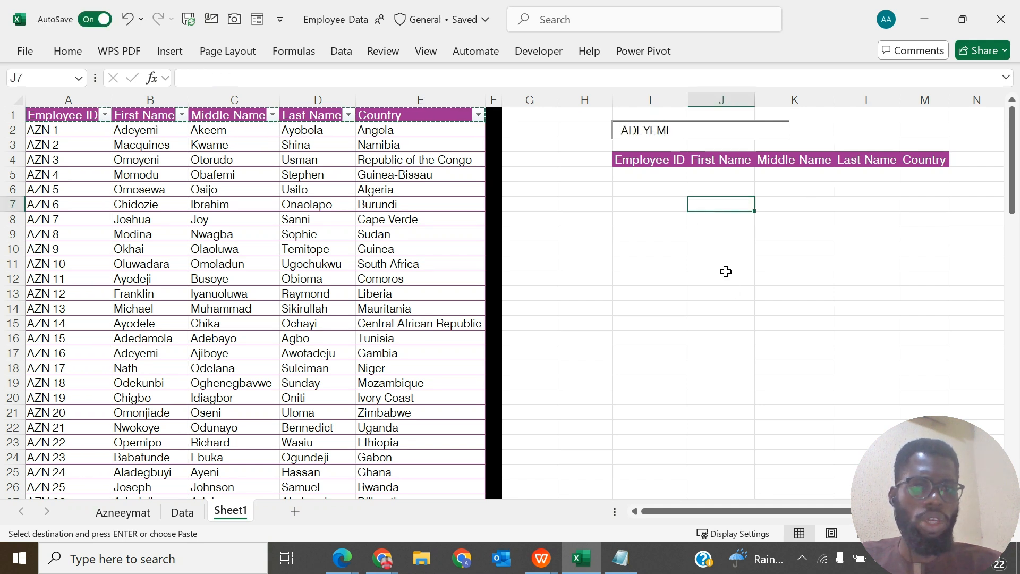
pyautogui.press('Escape')
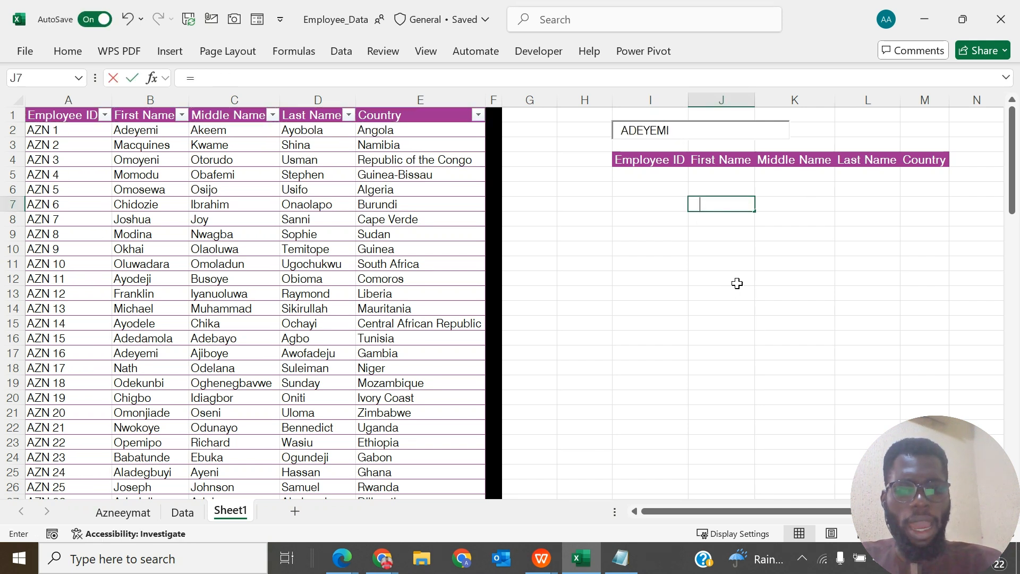
pyautogui.write('=I2')
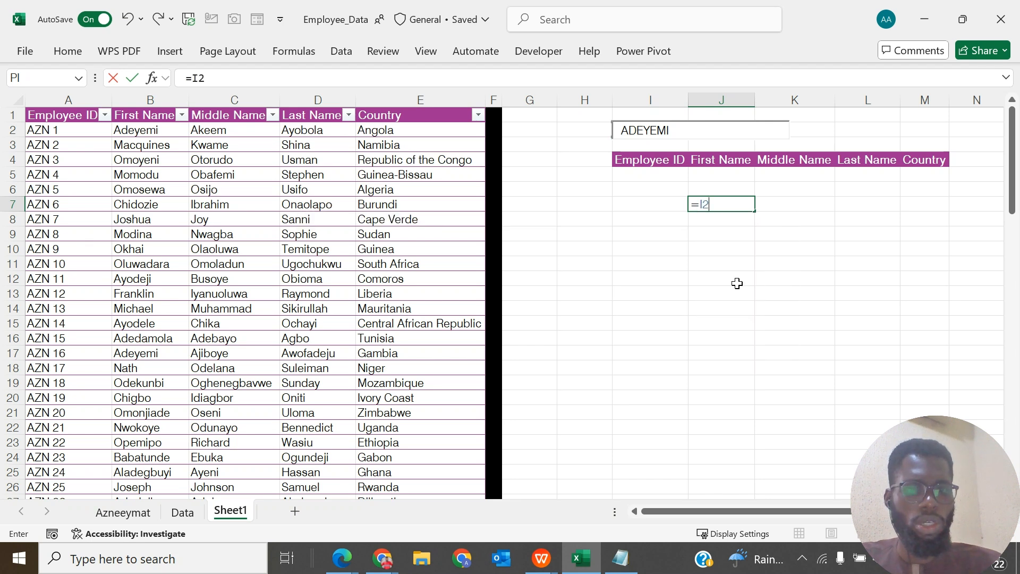
pyautogui.press('Return')
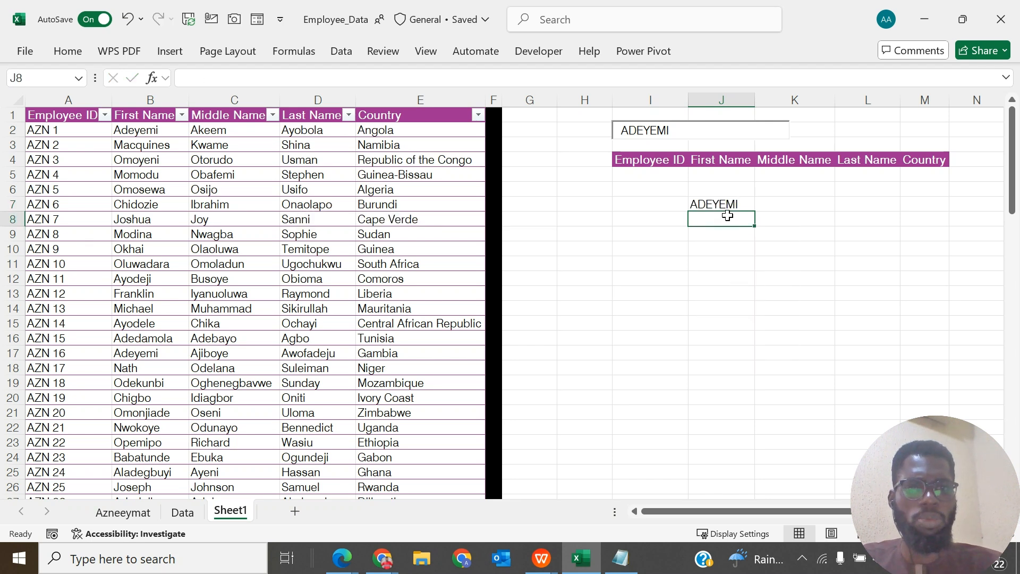
pyautogui.click(717, 203)
pyautogui.press('Delete')
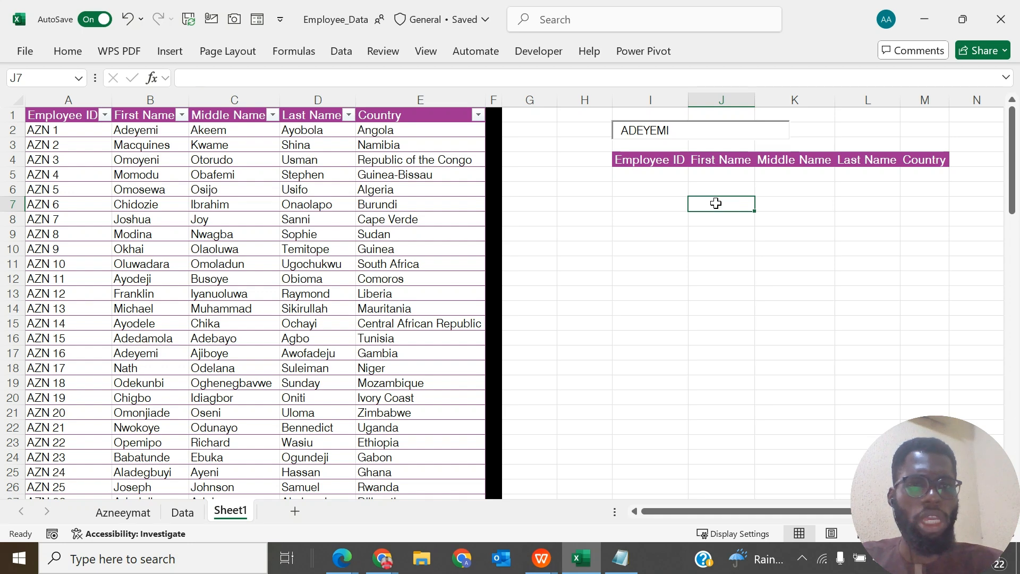
# - Start a FILTER formula in I5 with the whole Employee_Dataset table as its array
pyautogui.click(667, 179)
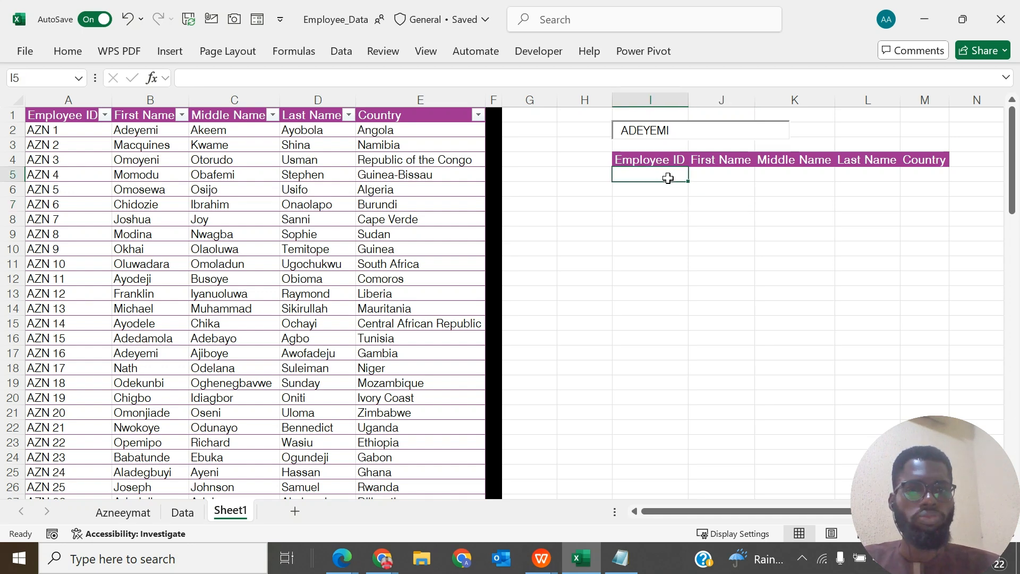
pyautogui.hscroll(2, 667, 179)
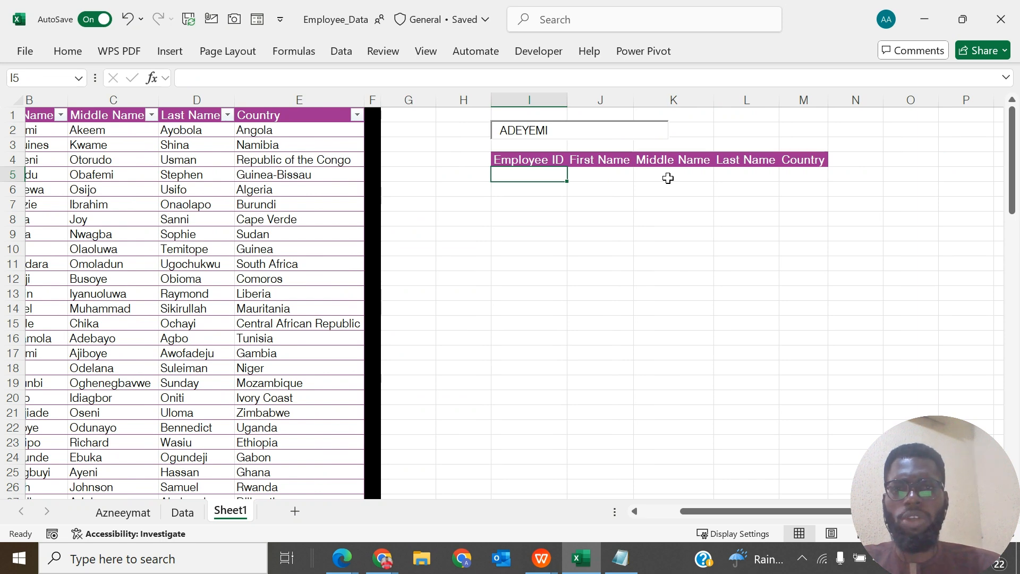
pyautogui.hscroll(-1, 668, 179)
pyautogui.hscroll(-1, 668, 178)
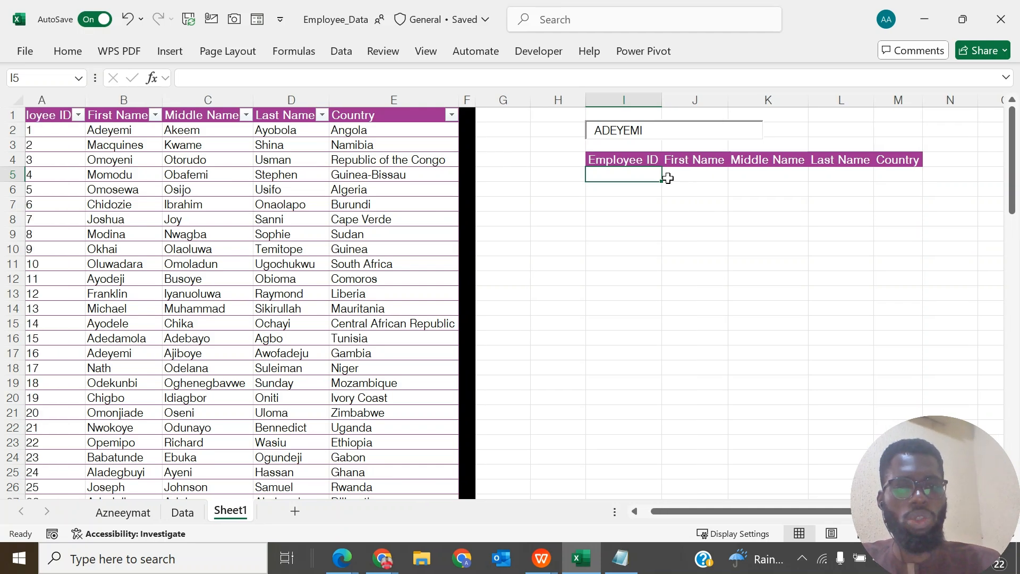
pyautogui.write('=F')
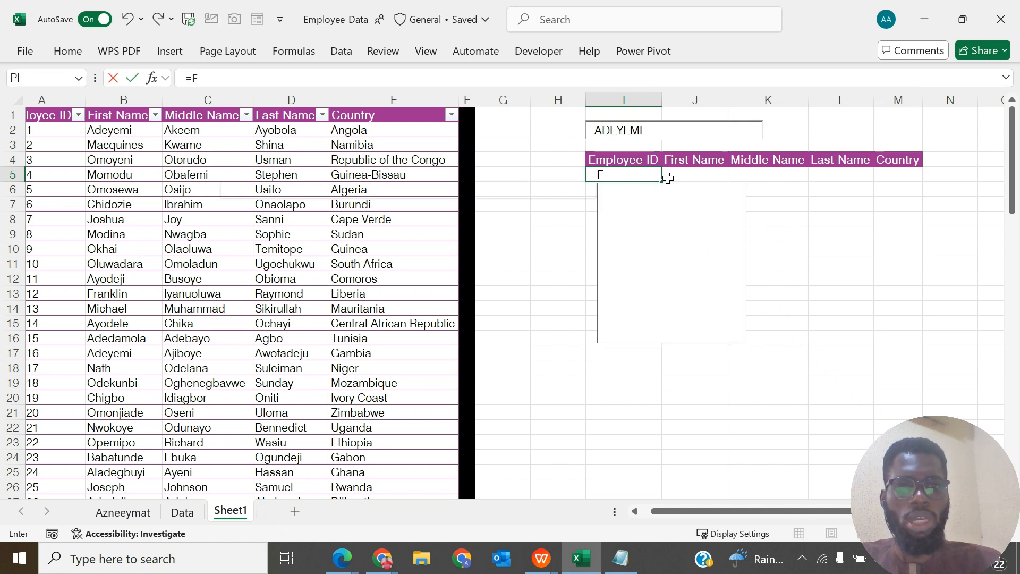
pyautogui.write('IL')
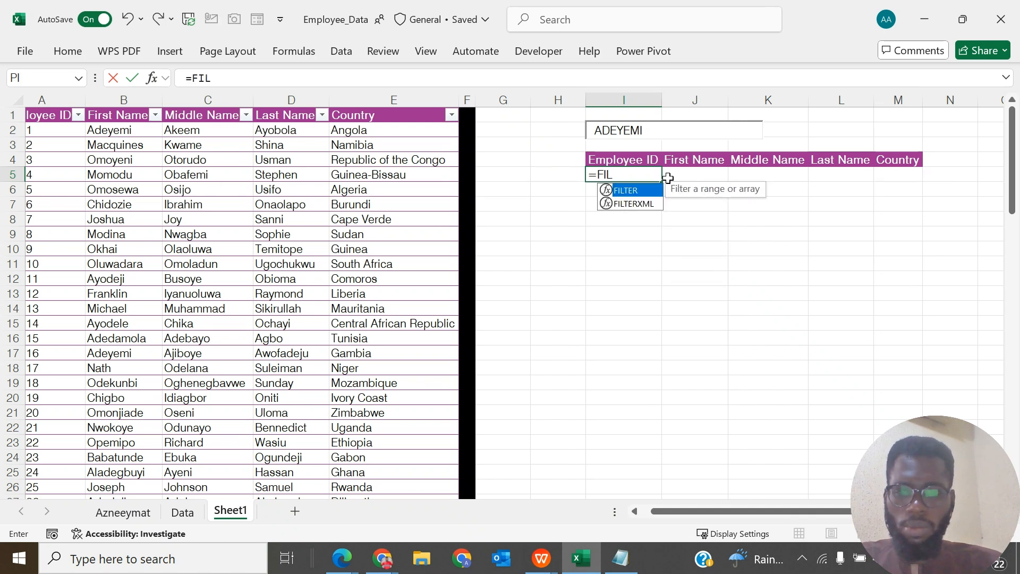
pyautogui.press('Tab')
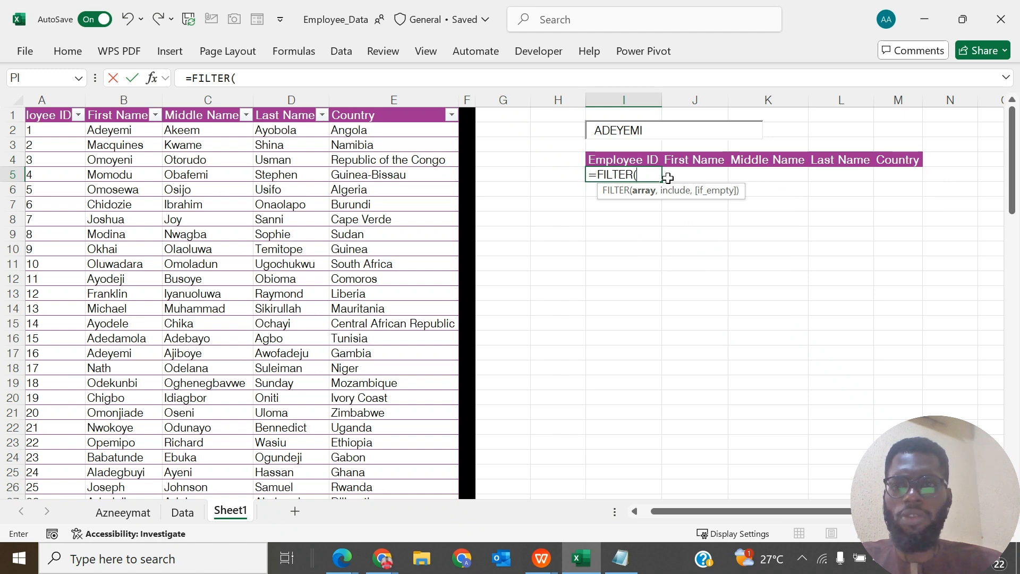
pyautogui.hscroll(-1, 159, 176)
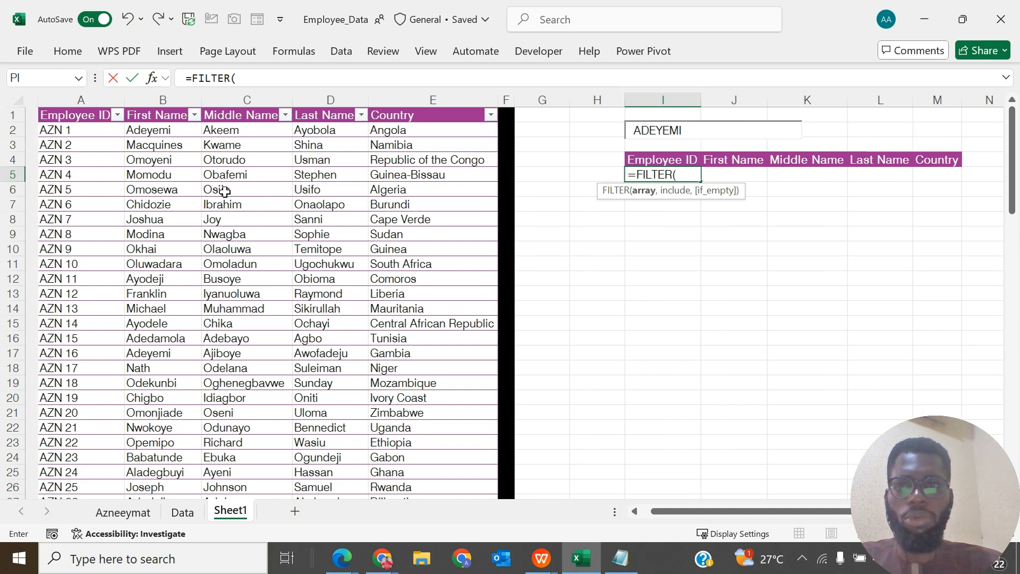
pyautogui.click(61, 129)
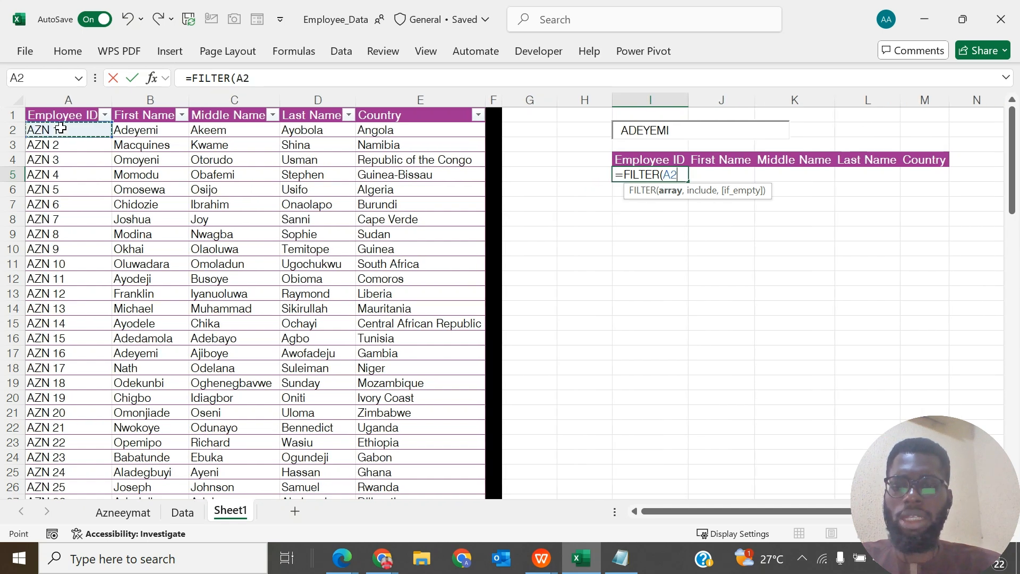
pyautogui.hotkey('ctrl', 'shift', 'Right')
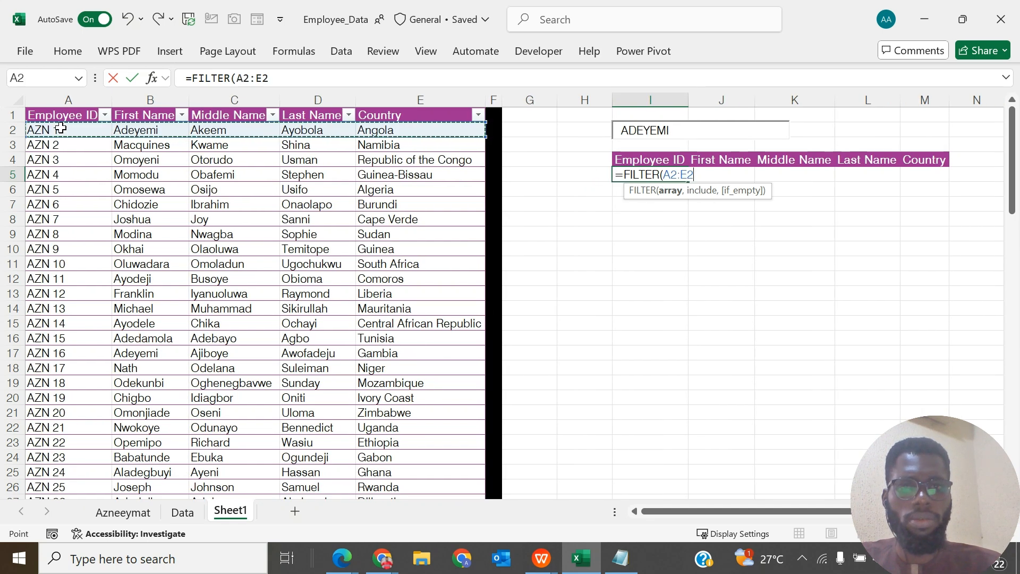
pyautogui.hotkey('ctrl', 'shift', 'Down')
pyautogui.hotkey('ctrl', 'shift', 'Down')
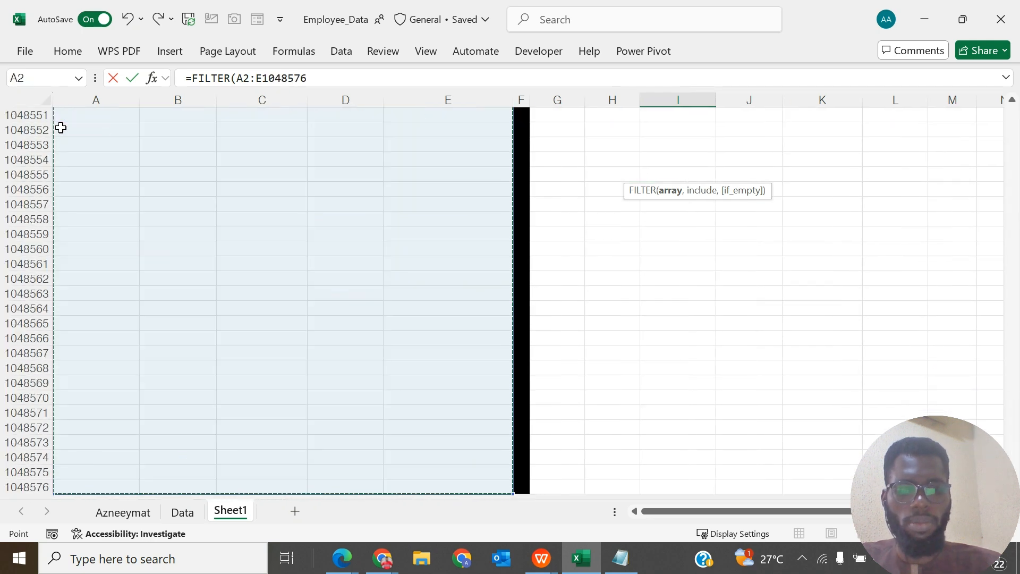
pyautogui.hotkey('ctrl', 'shift', 'Up')
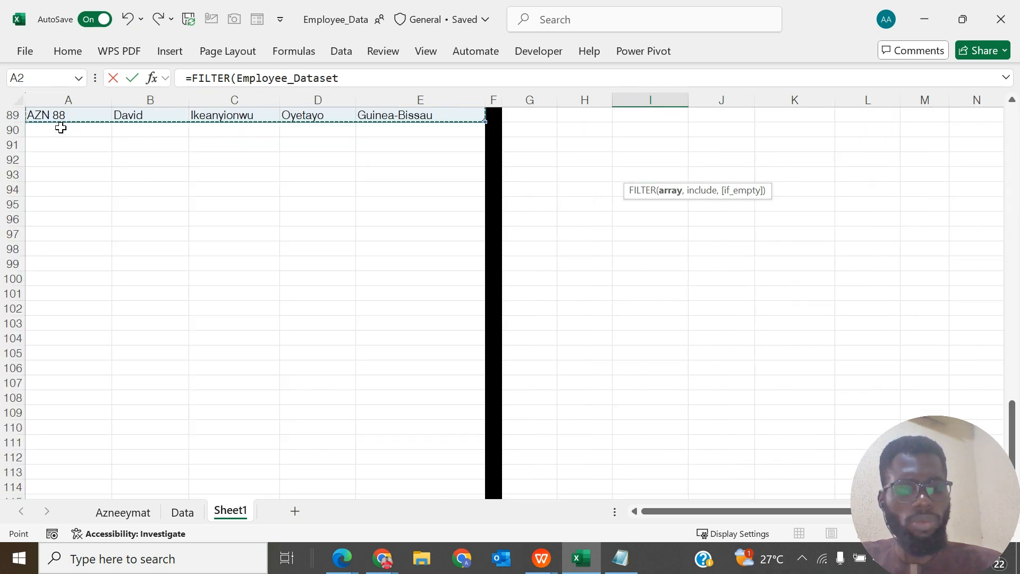
pyautogui.hotkey('ctrl', 'BackSpace')
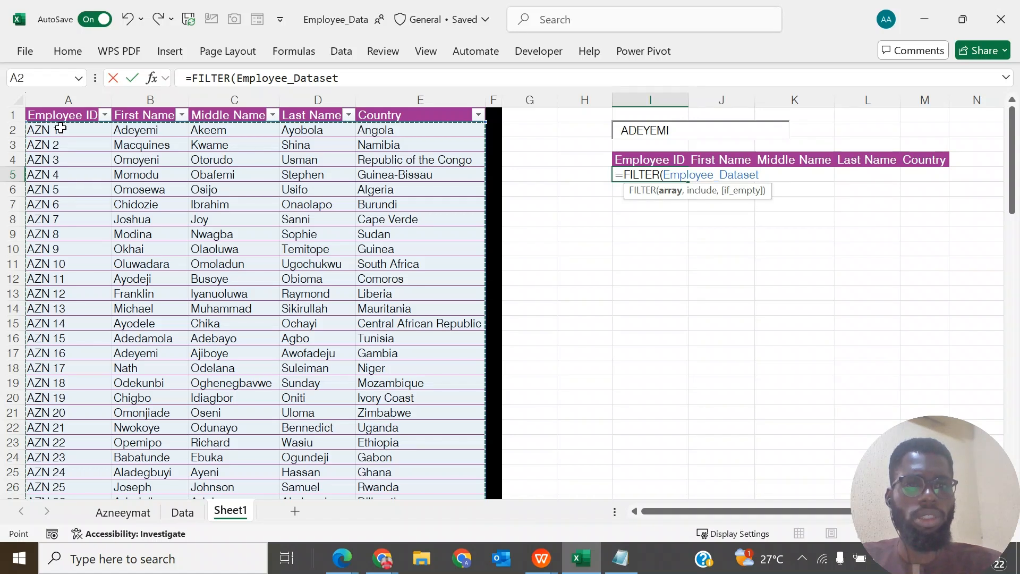
# - Complete the I5 formula with a First Name match against I2, as =FILTER(Employee_Dataset,Employee_Dataset[First Name]=I2)
pyautogui.write(',')
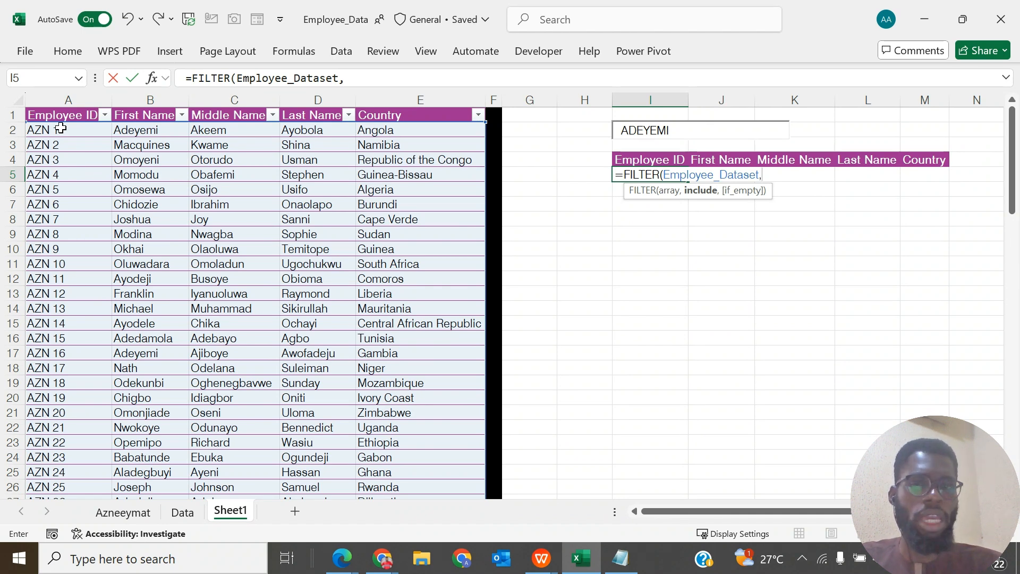
pyautogui.click(137, 105)
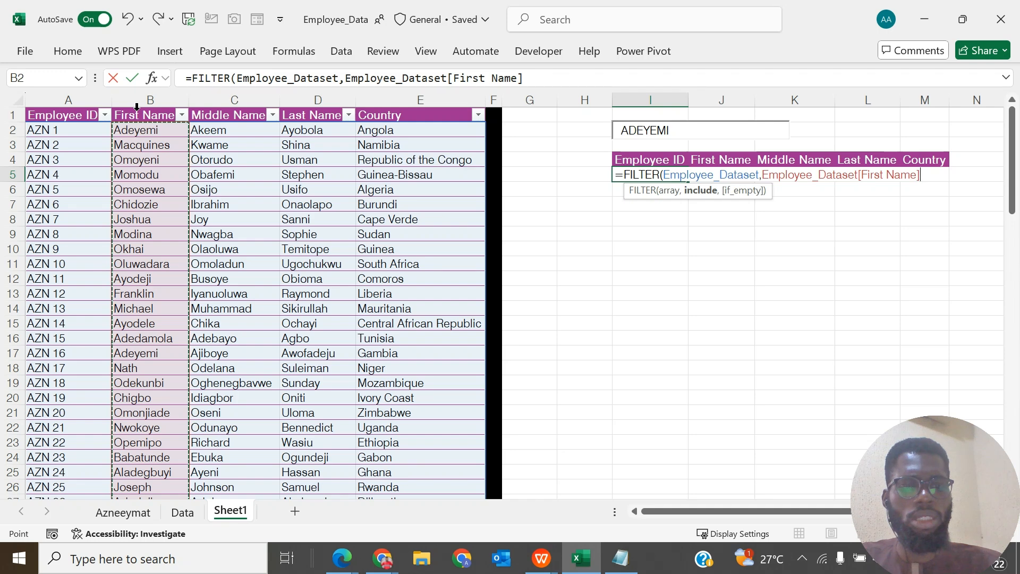
pyautogui.write('=')
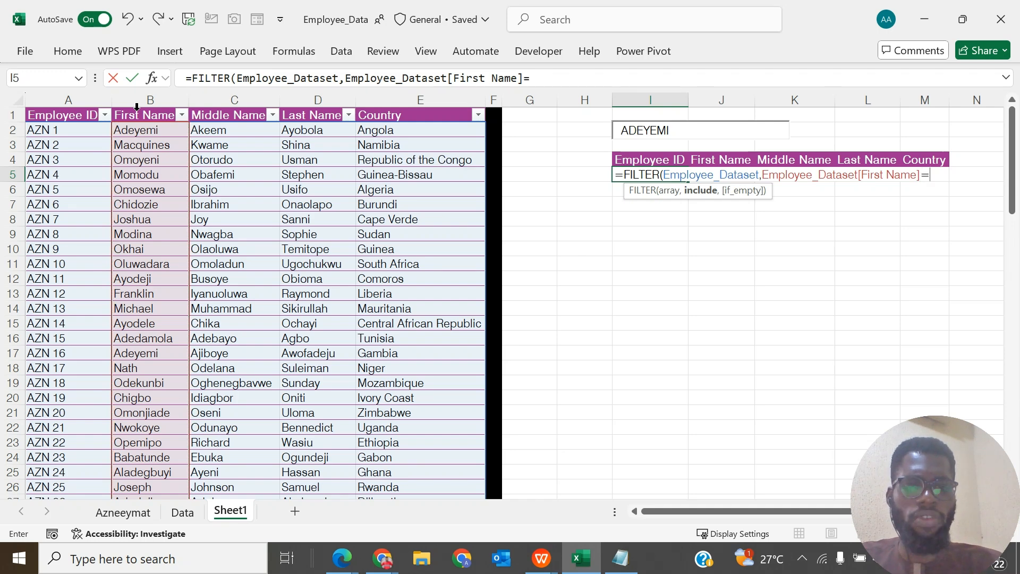
pyautogui.write('I2')
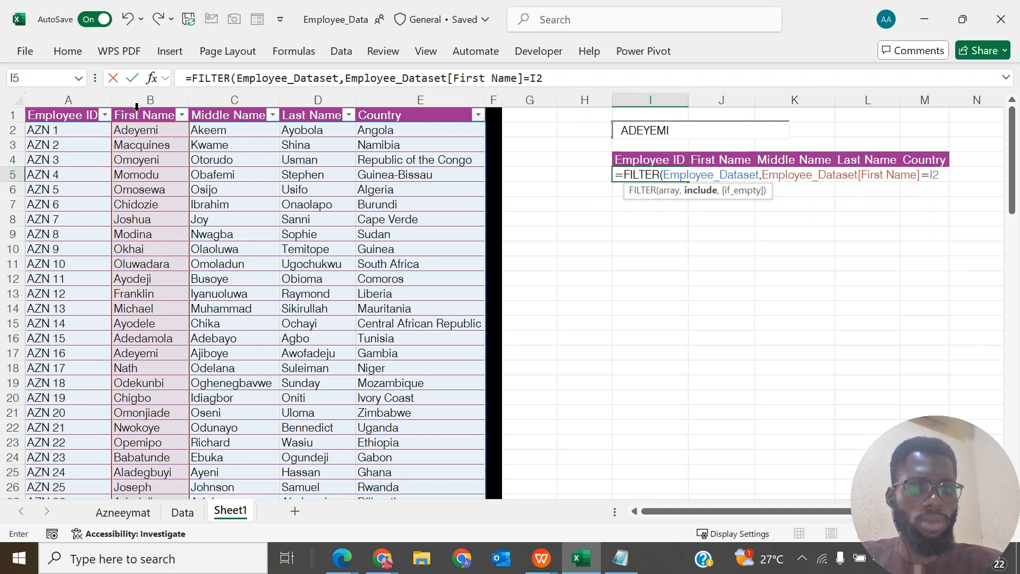
pyautogui.write(')')
pyautogui.hotkey('ctrl', 'Return')
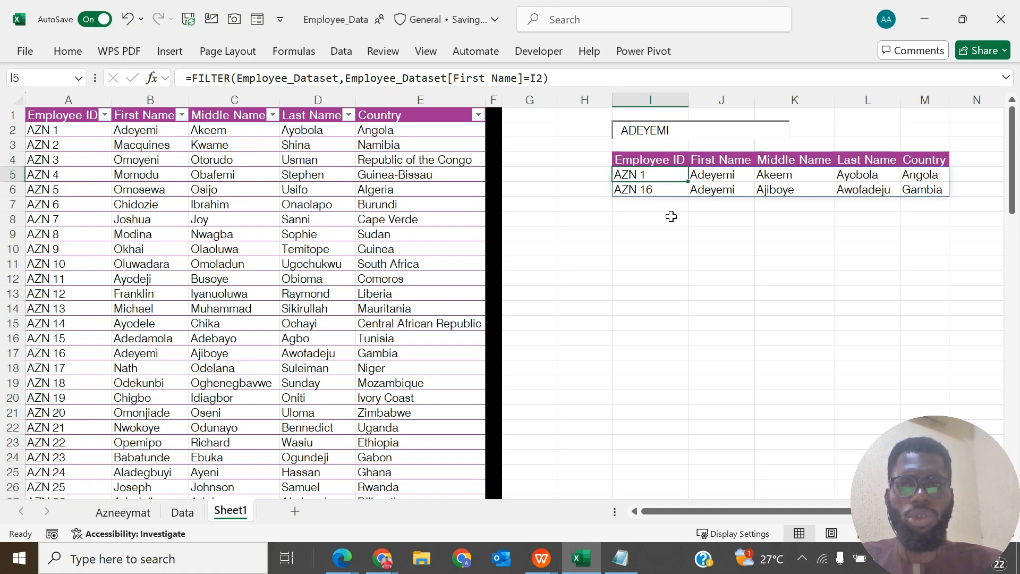
# - Test the filter by replacing the search text with the first name of employee AZN 5 in capitals
pyautogui.click(677, 130)
pyautogui.press('BackSpace')
pyautogui.press('BackSpace')
pyautogui.press('BackSpace')
pyautogui.press('BackSpace')
pyautogui.press('BackSpace')
pyautogui.press('BackSpace')
pyautogui.press('BackSpace')
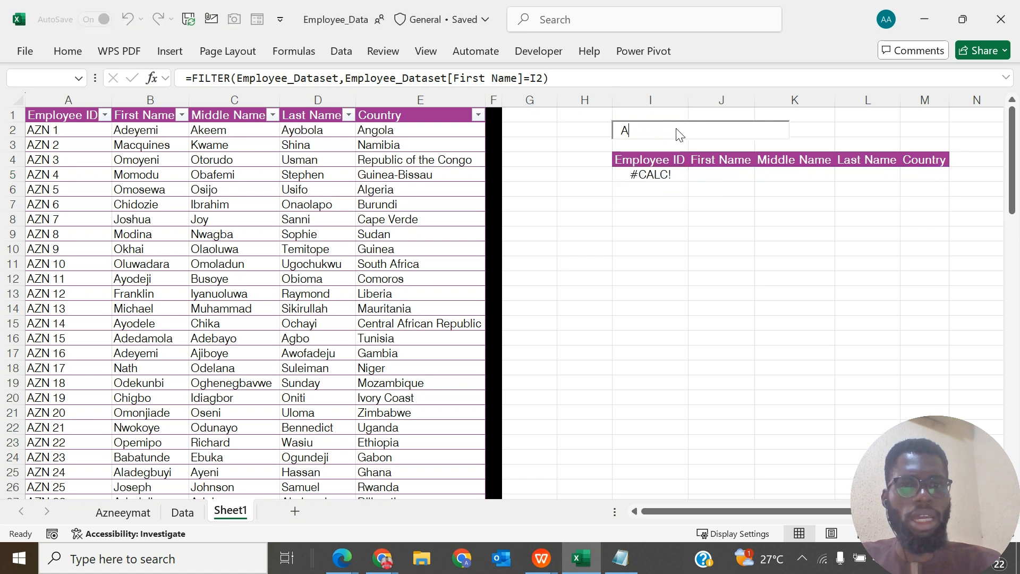
pyautogui.write('OMOSEWA')
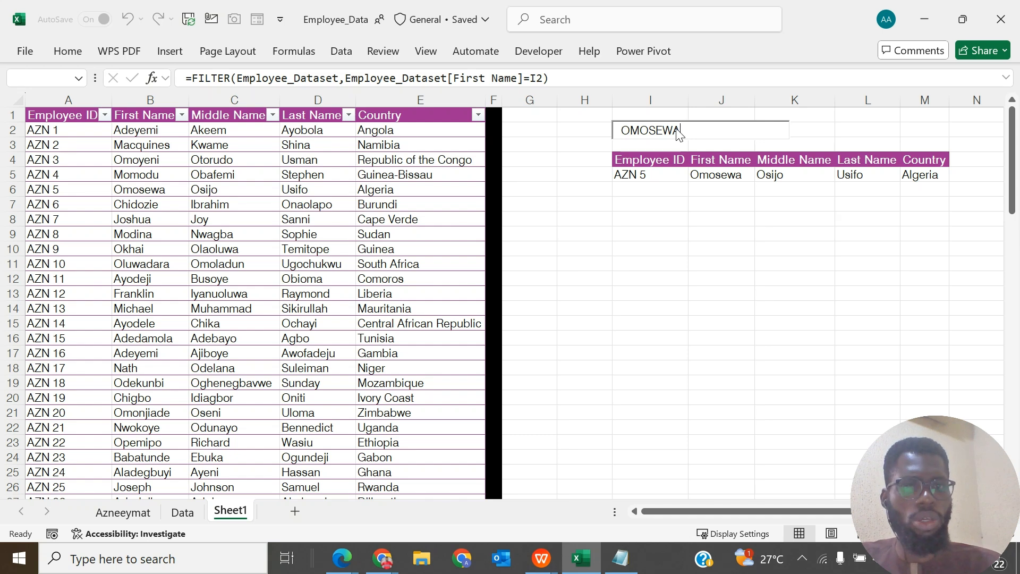
pyautogui.click(706, 225)
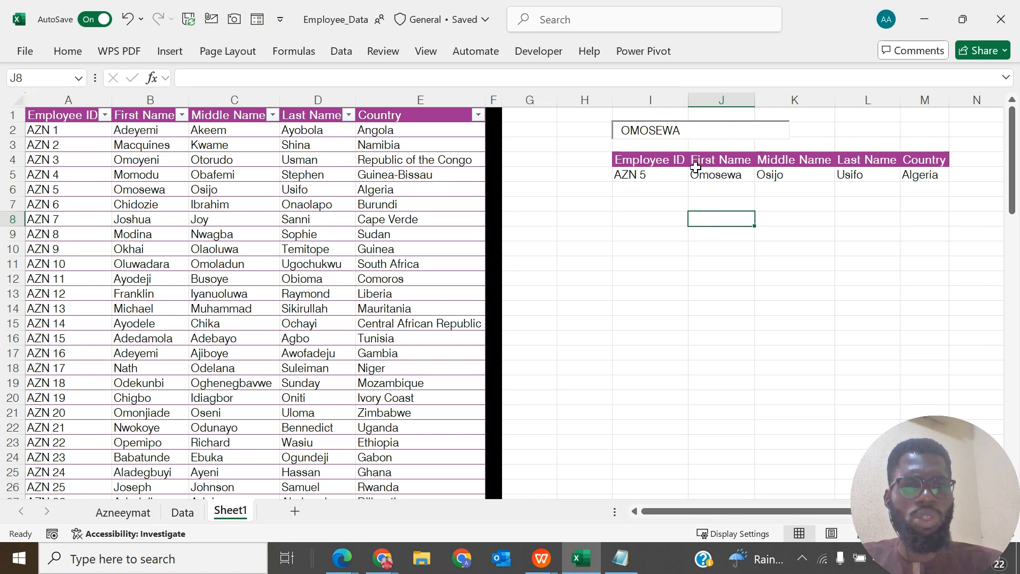
# - Test the search box with the middle name of employee AZN 1 in capitals
pyautogui.click(689, 131)
pyautogui.press('BackSpace')
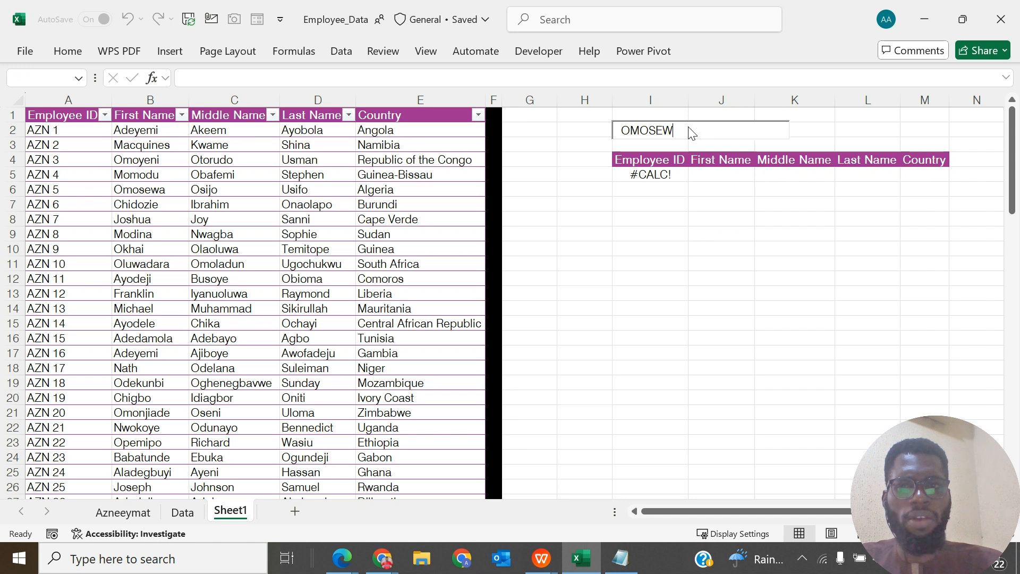
pyautogui.press('BackSpace')
pyautogui.press('BackSpace')
pyautogui.press('BackSpace')
pyautogui.press('BackSpace')
pyautogui.press('BackSpace')
pyautogui.press('BackSpace')
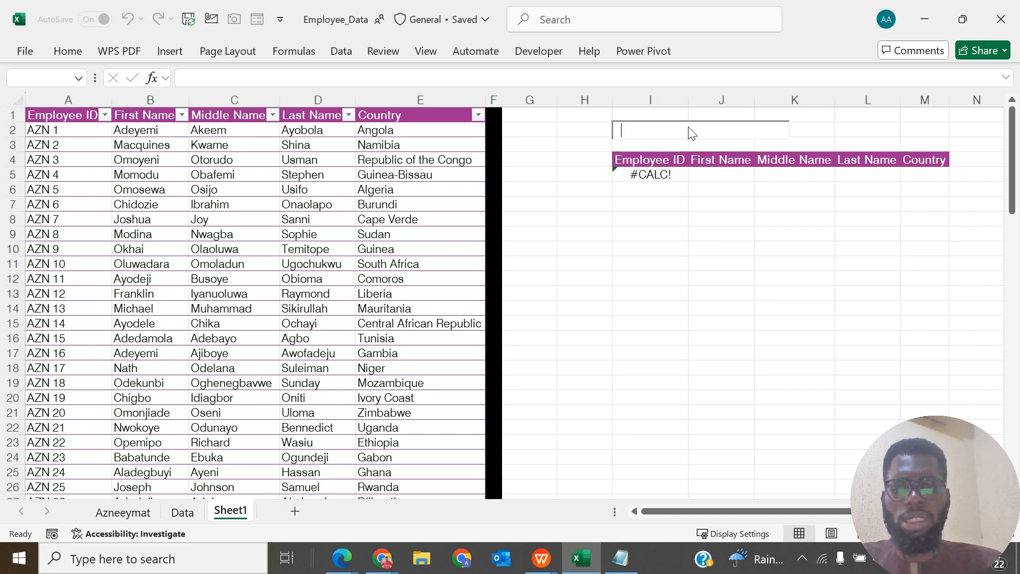
pyautogui.write('AKEE')
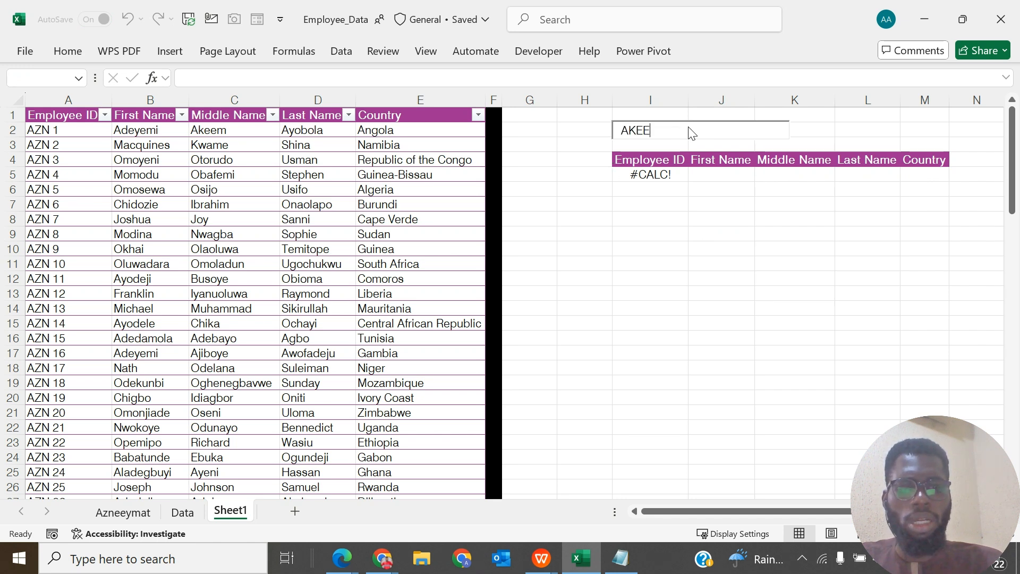
pyautogui.write('M')
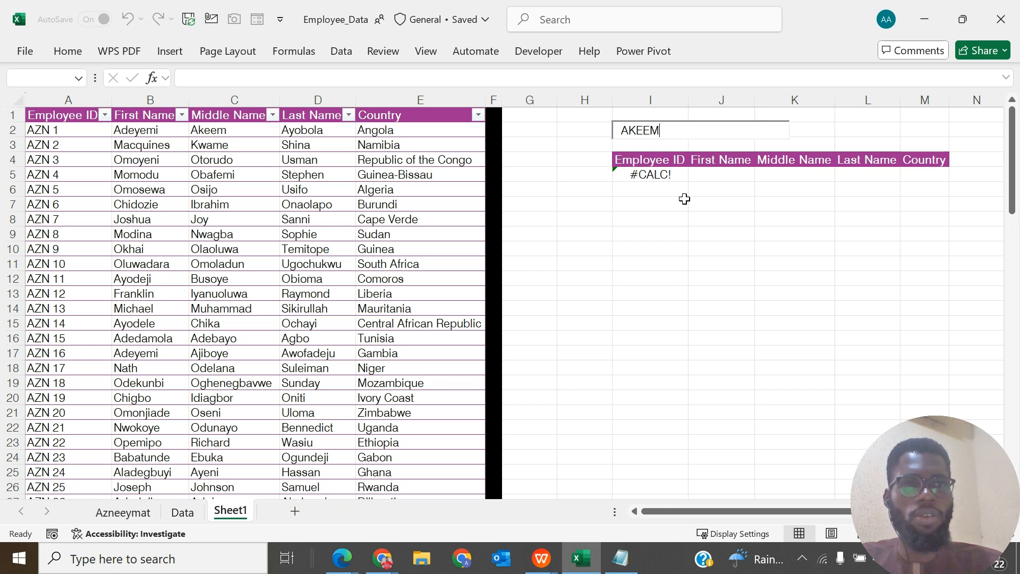
# - Replace the search text with the first name of employee AZN 1 in capitals and leave the text box
pyautogui.press('Left')
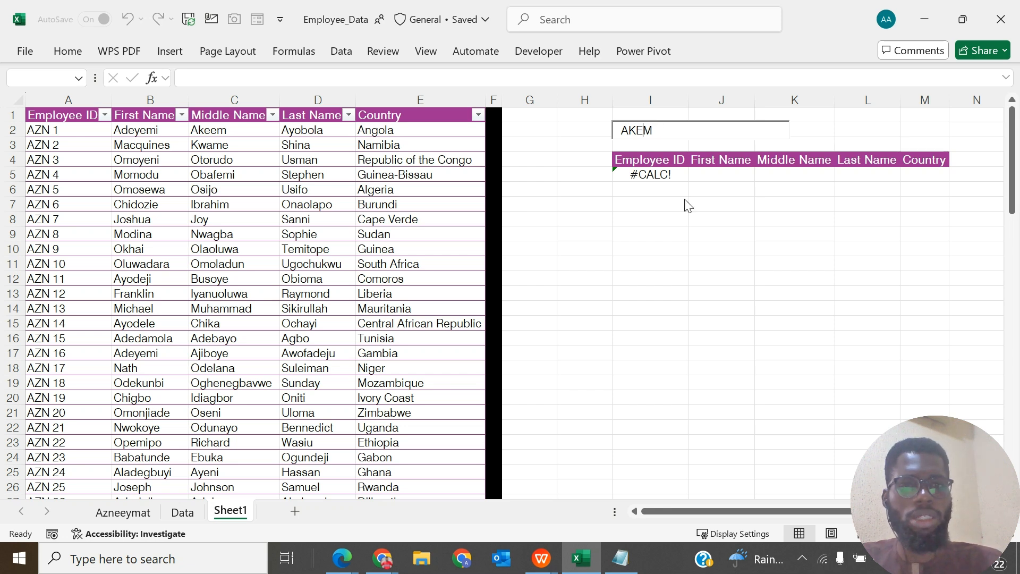
pyautogui.press('BackSpace')
pyautogui.press('BackSpace')
pyautogui.press('BackSpace')
pyautogui.press('BackSpace')
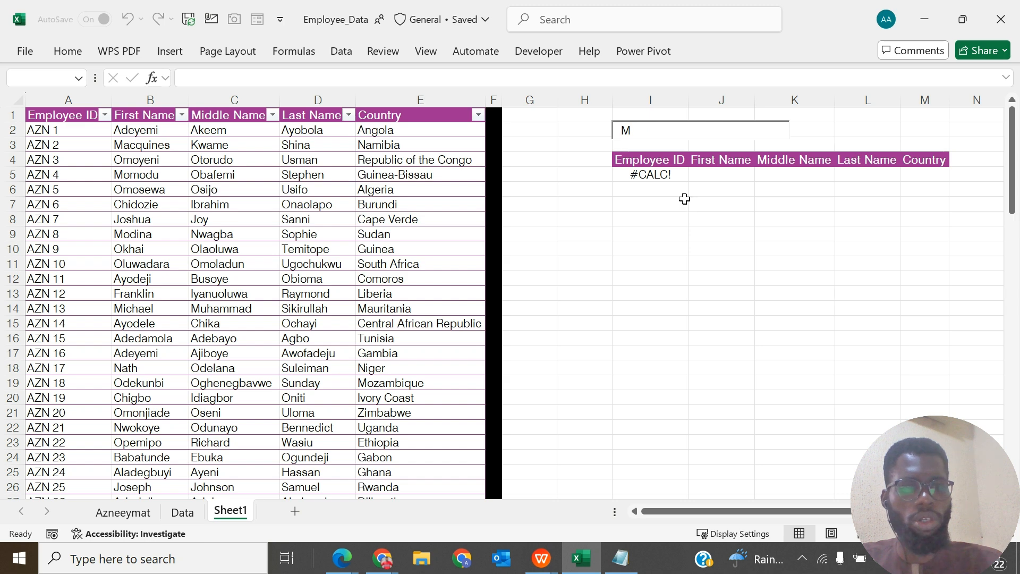
pyautogui.press('Delete')
pyautogui.write('A')
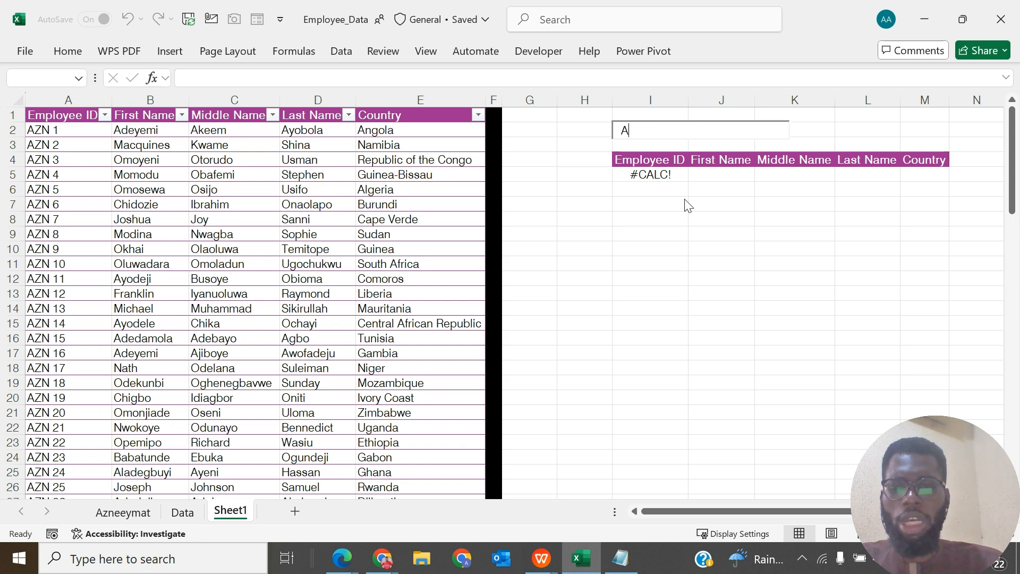
pyautogui.write('DEYEMI')
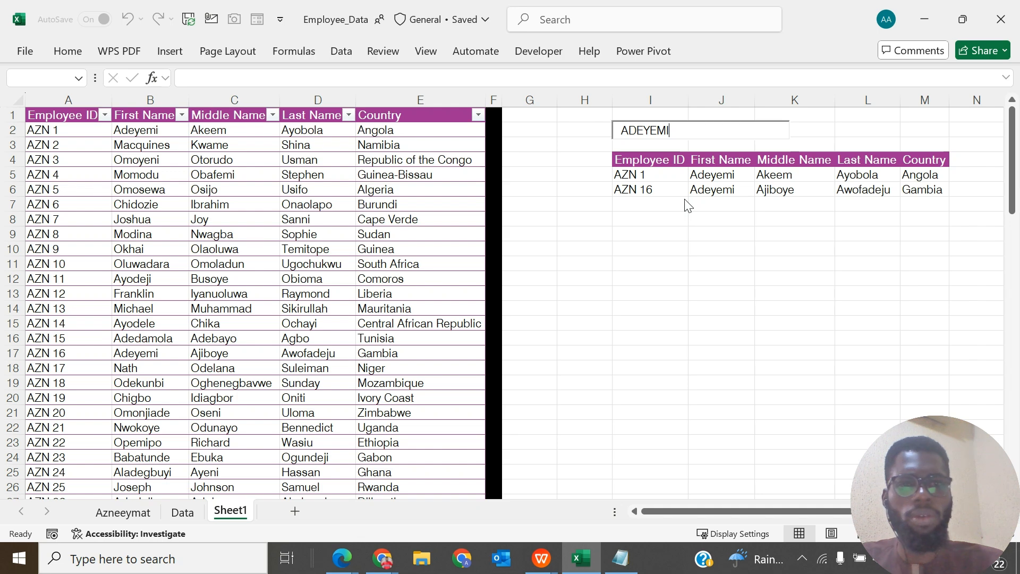
pyautogui.click(823, 262)
# - Begin a SEARCH formula in P5 with cell I2 as the text to find
pyautogui.hscroll(3, 823, 262)
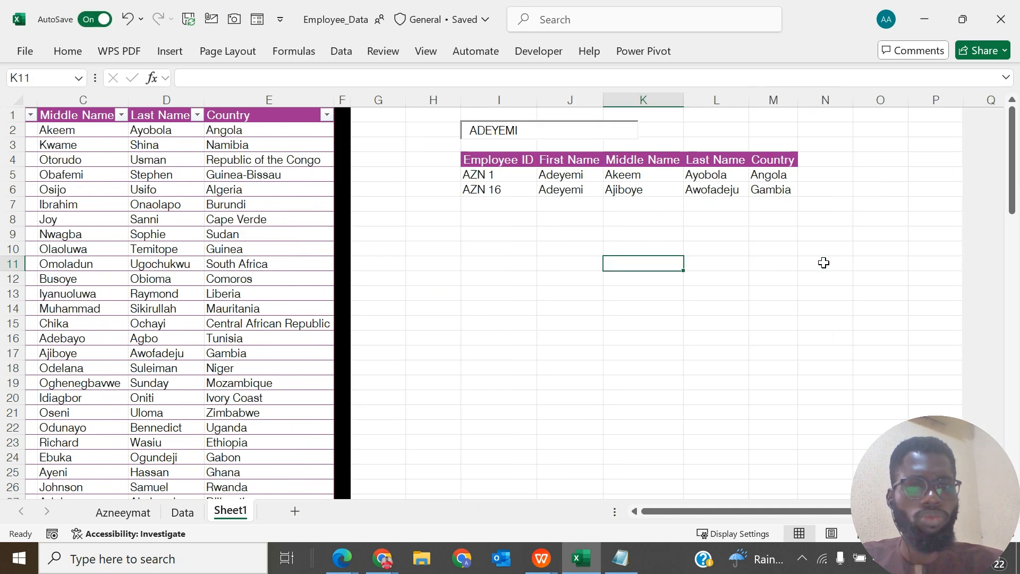
pyautogui.hscroll(-2, 823, 263)
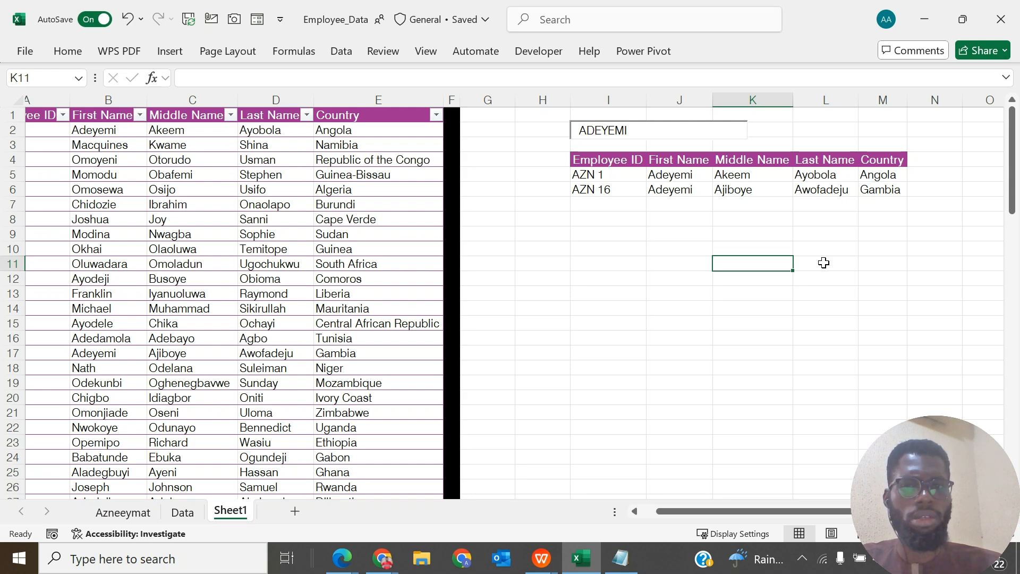
pyautogui.hscroll(3, 824, 263)
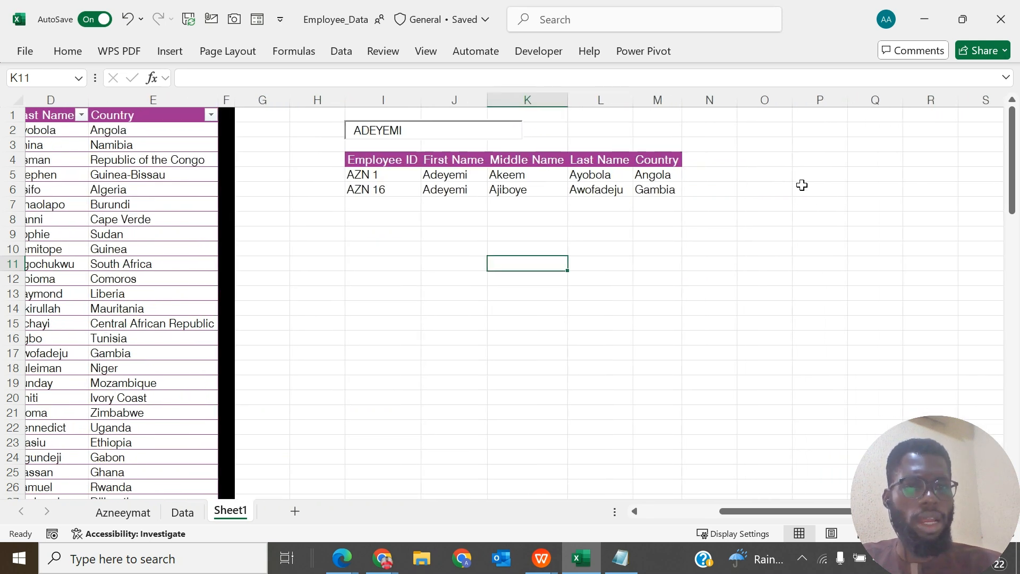
pyautogui.click(819, 190)
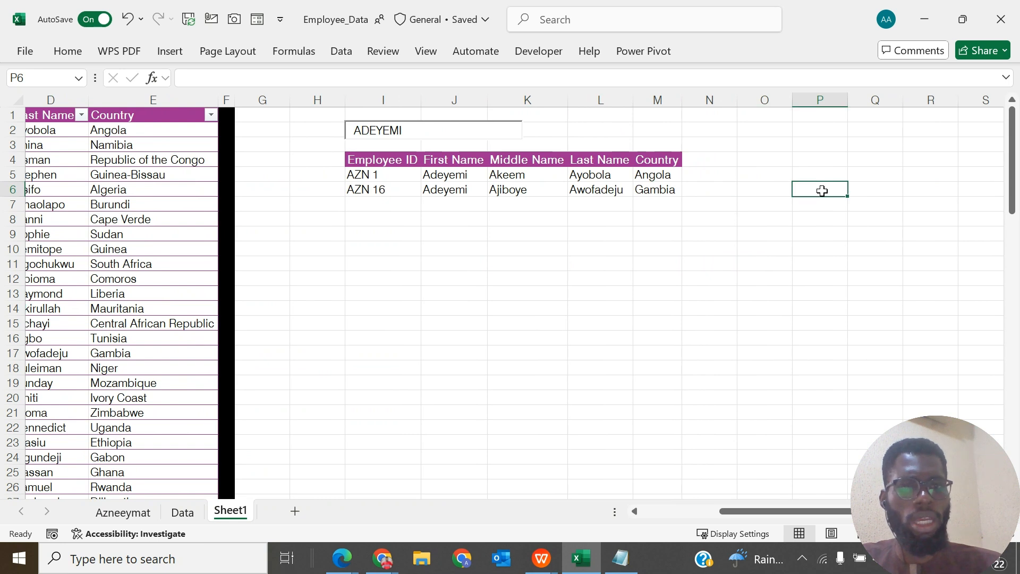
pyautogui.press('Up')
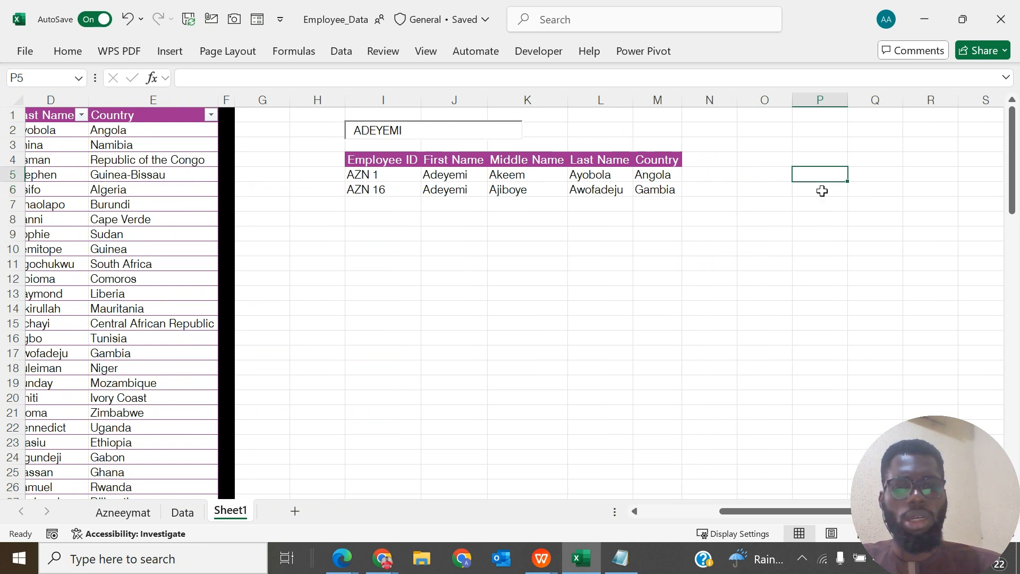
pyautogui.write('=SE')
pyautogui.write('ARCH(')
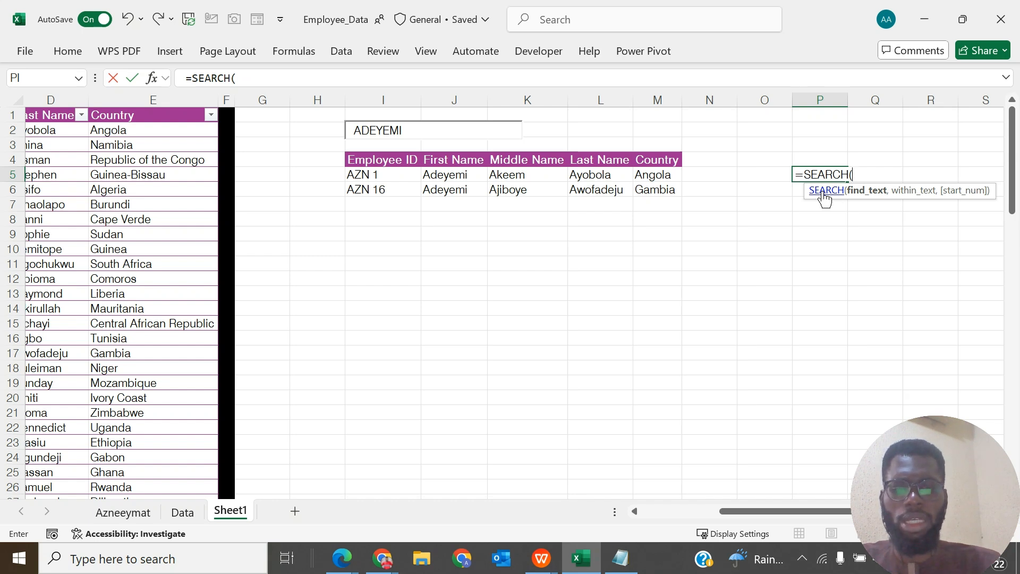
pyautogui.write('I2')
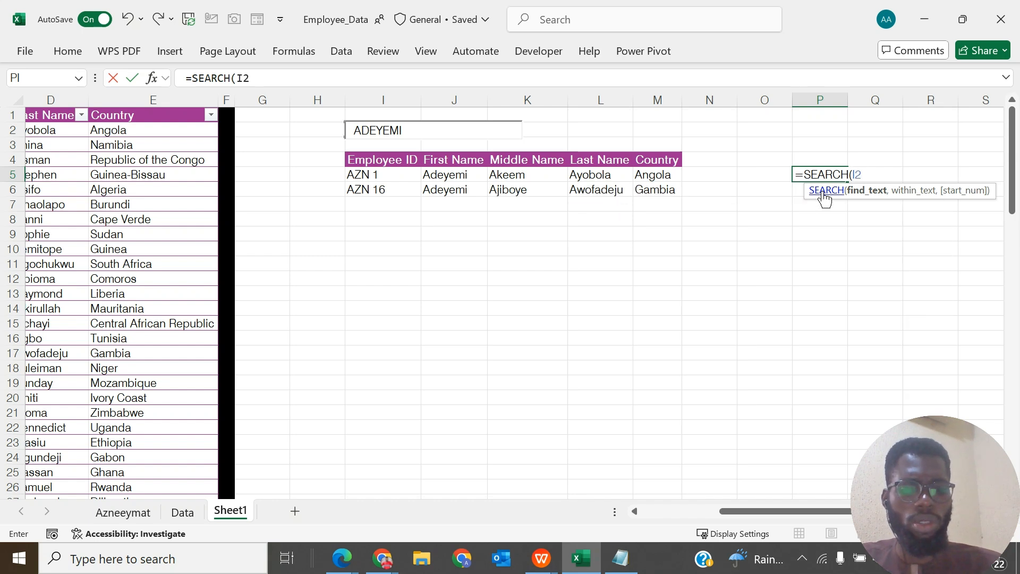
pyautogui.write(',')
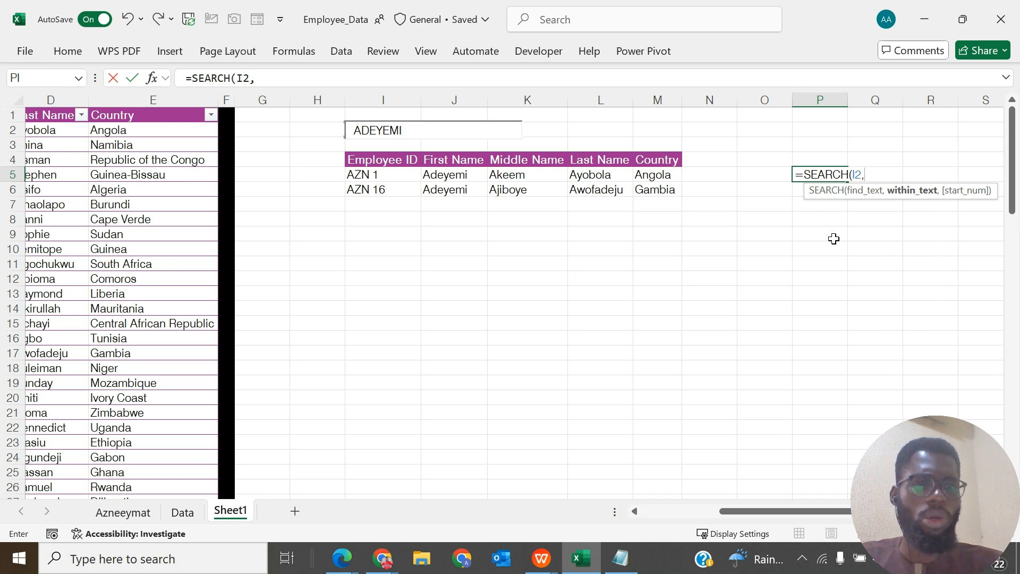
# - Complete the P5 formula with the table's First Name column as the text to search within, as =SEARCH(I2,Employee_Dataset[First Name])
pyautogui.hscroll(-3, 833, 238)
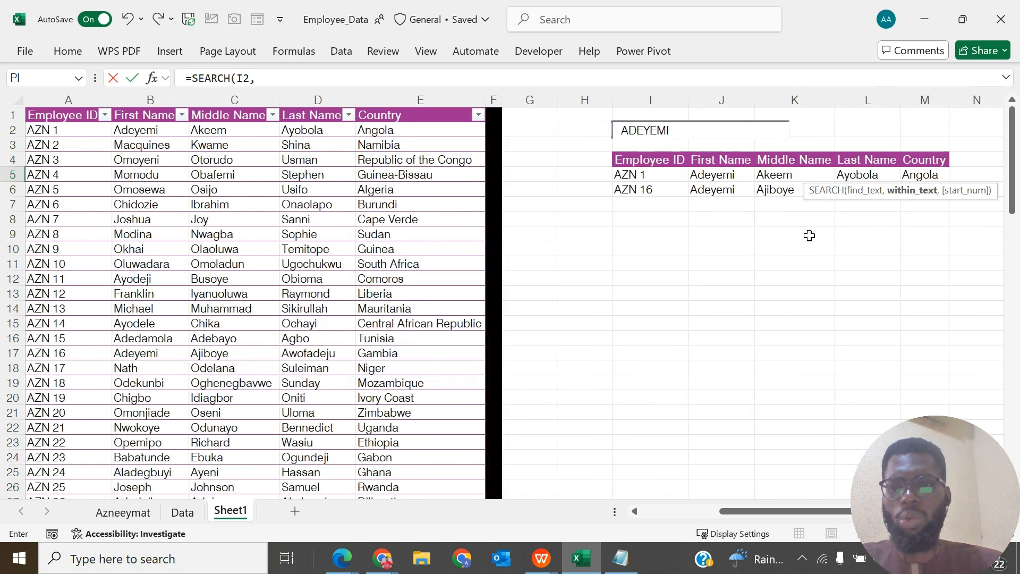
pyautogui.click(158, 108)
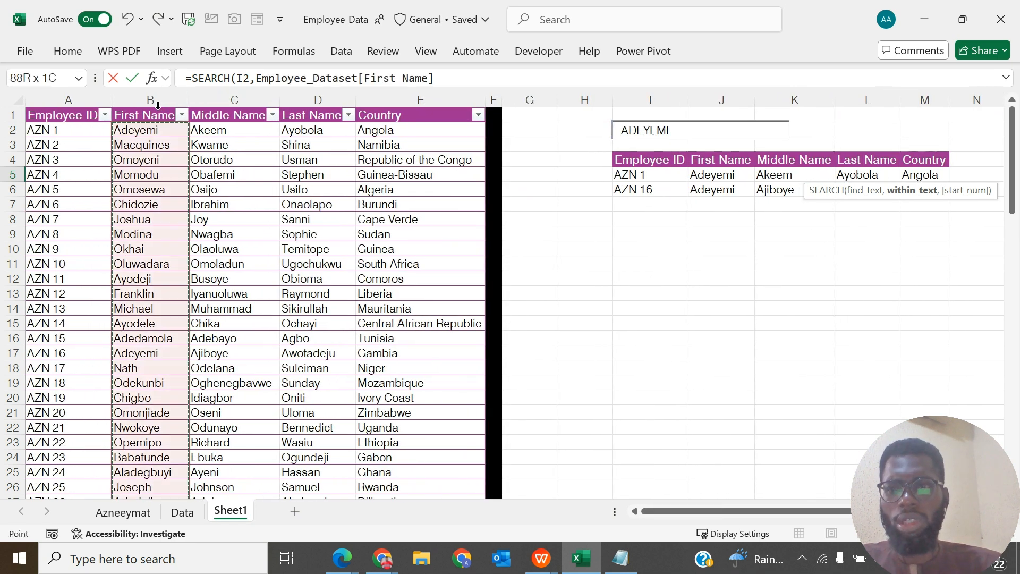
pyautogui.write(')')
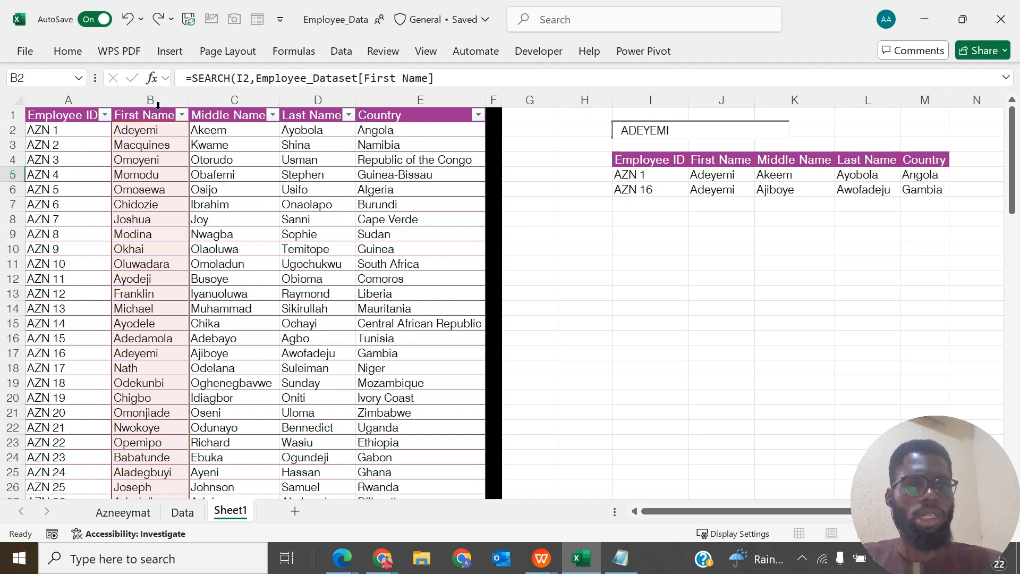
pyautogui.press('Return')
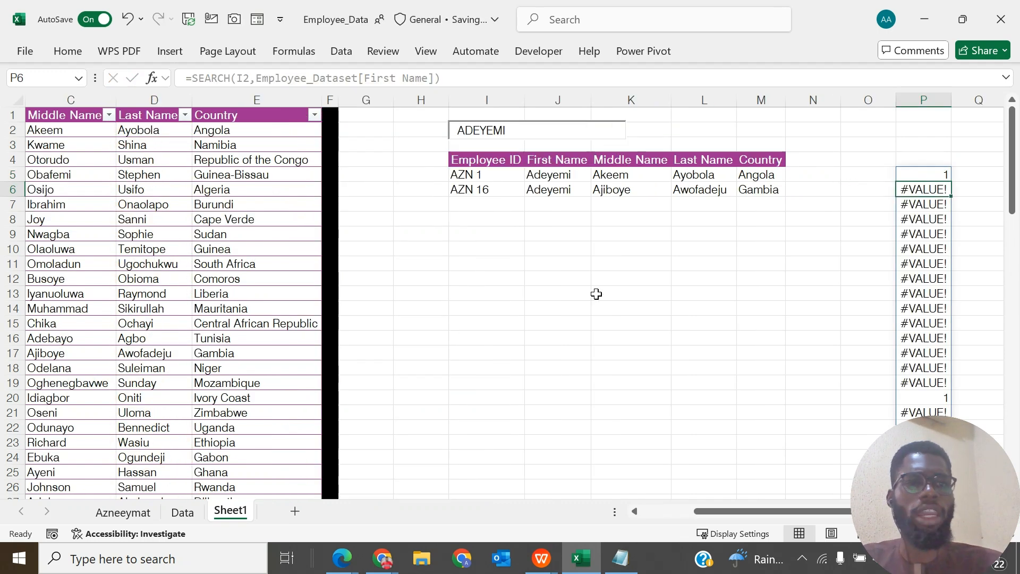
# - Wrap the P5 formula in ISNUMBER, as =ISNUMBER(SEARCH(I2,Employee_Dataset[First Name]))
pyautogui.hscroll(2, 596, 293)
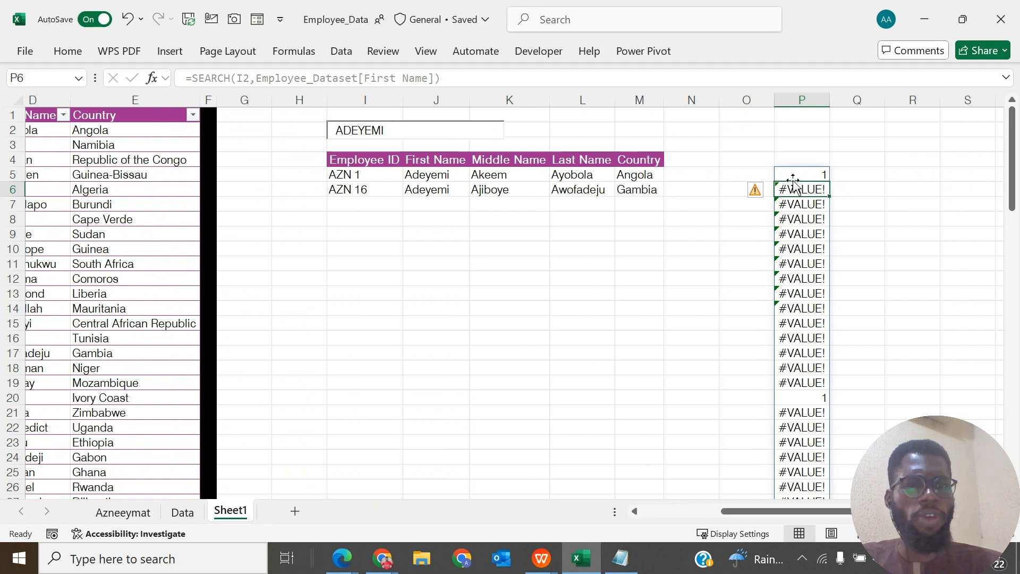
pyautogui.click(795, 174)
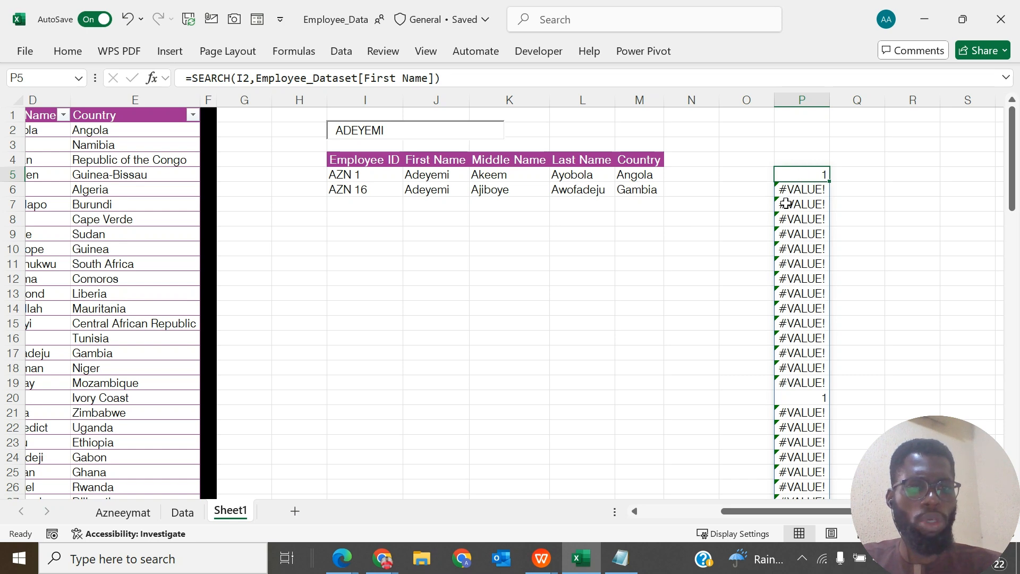
pyautogui.scroll(-7, 823, 408)
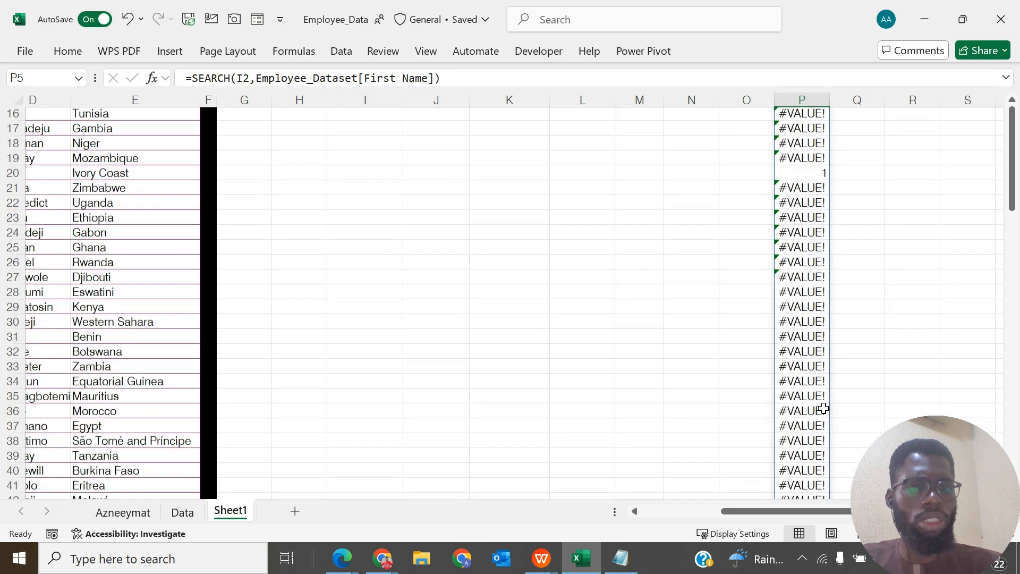
pyautogui.scroll(4, 805, 223)
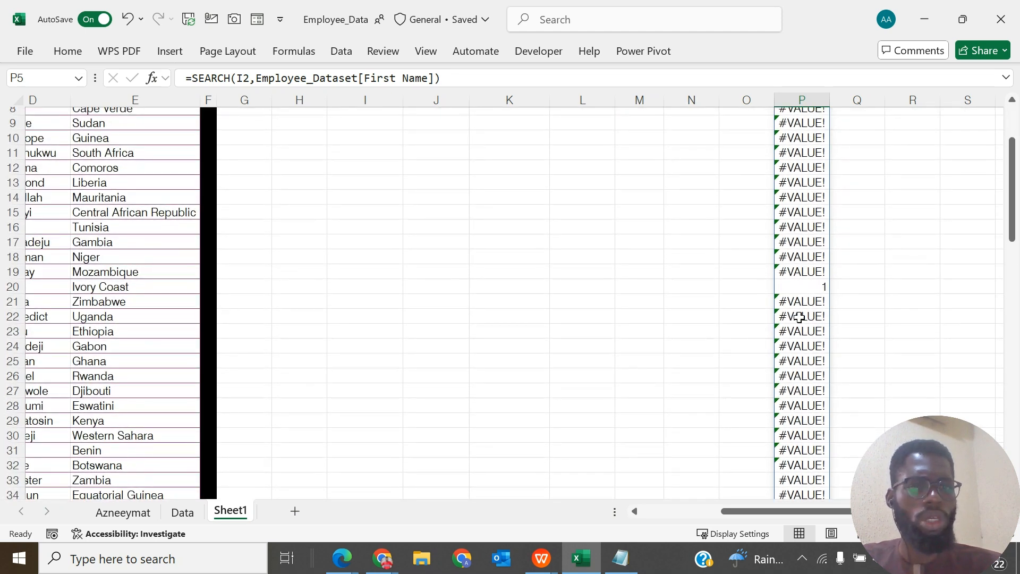
pyautogui.scroll(3, 799, 317)
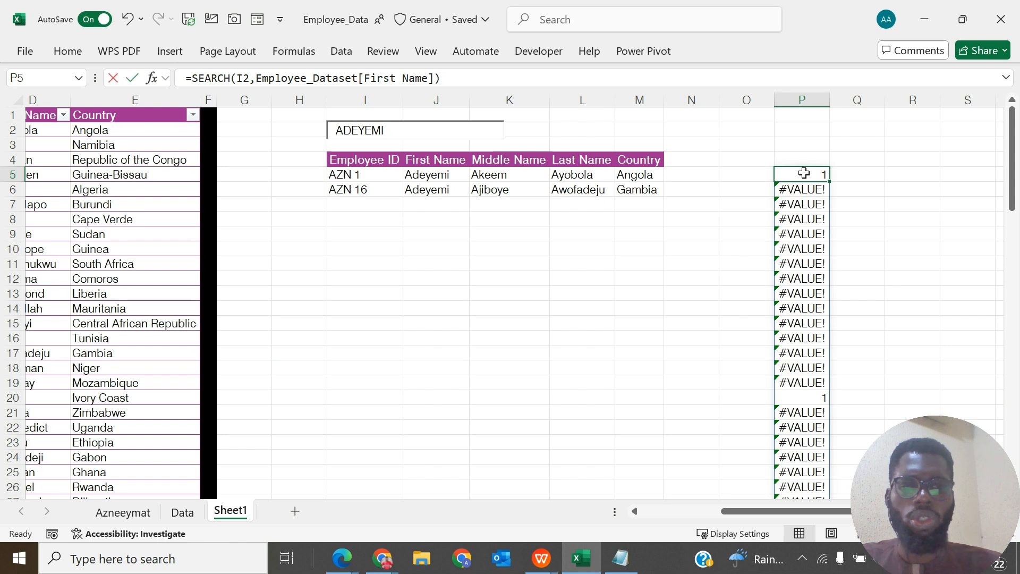
pyautogui.doubleClick(791, 175)
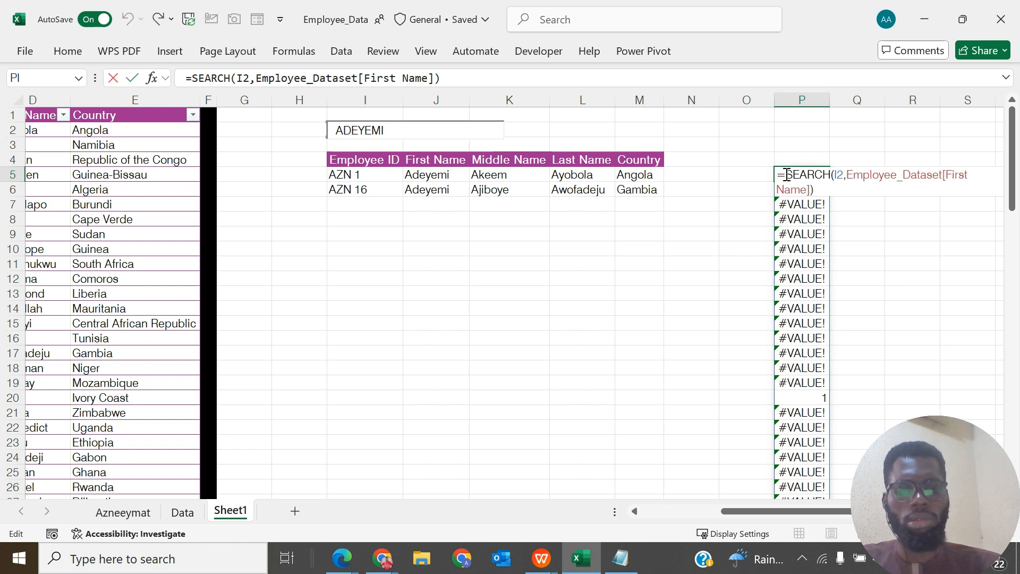
pyautogui.write('IS')
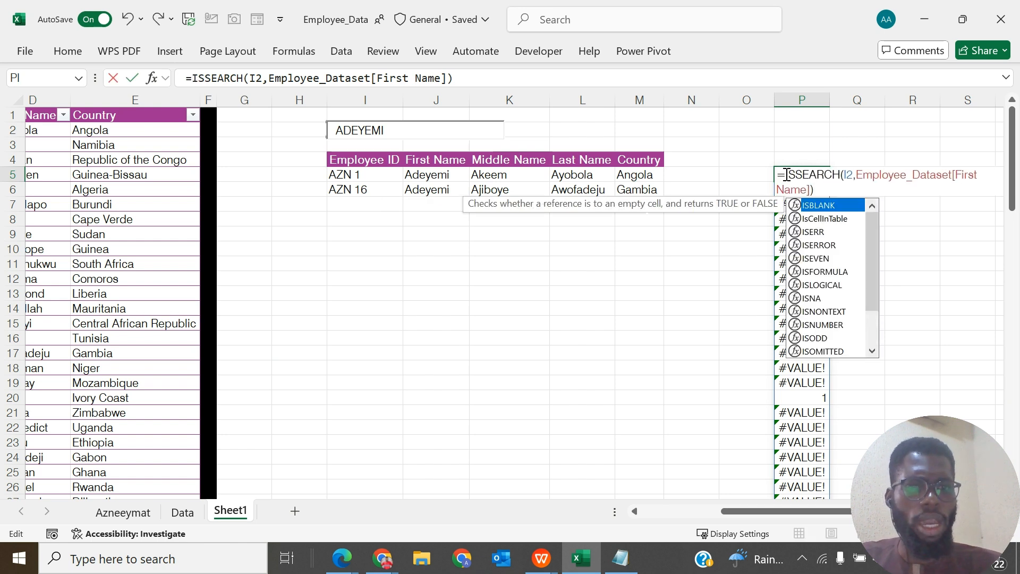
pyautogui.write('N')
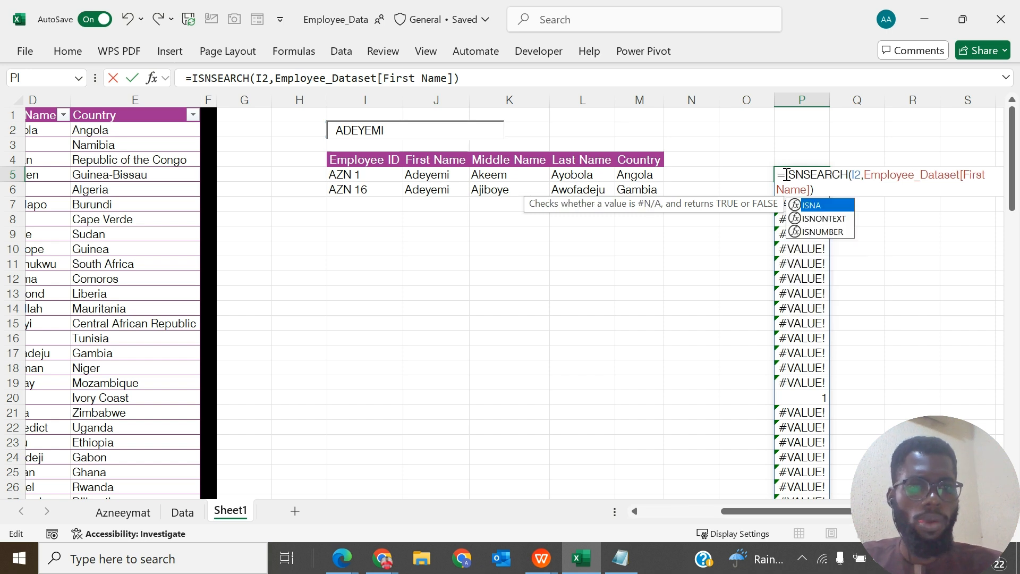
pyautogui.press('Down')
pyautogui.press('Down')
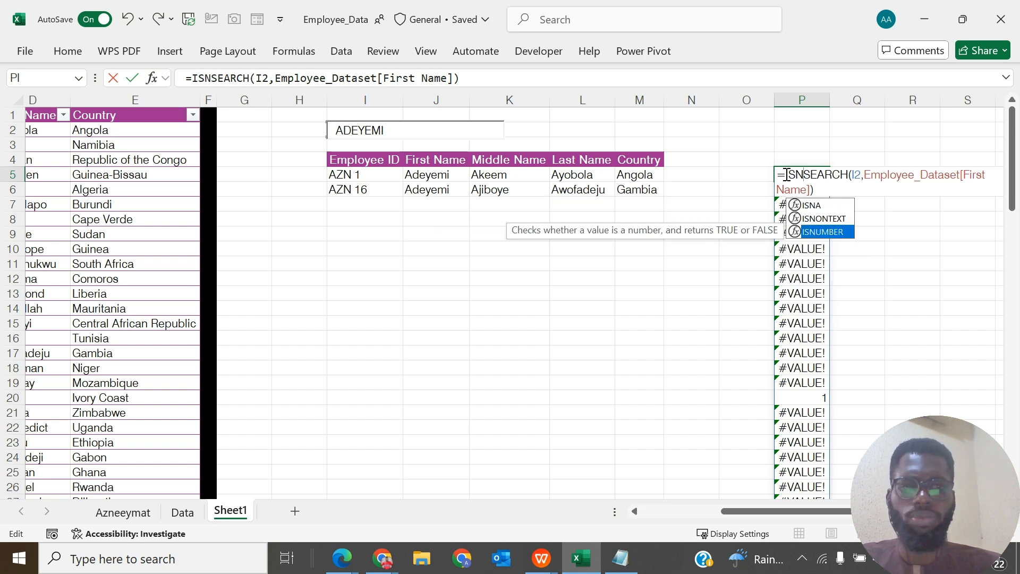
pyautogui.press('Tab')
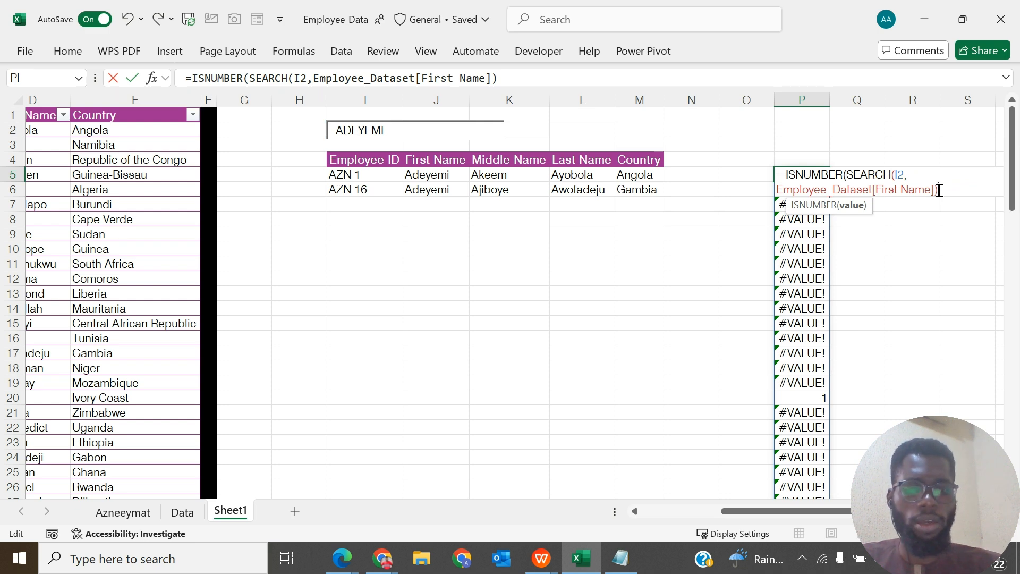
pyautogui.write(')')
pyautogui.press('Return')
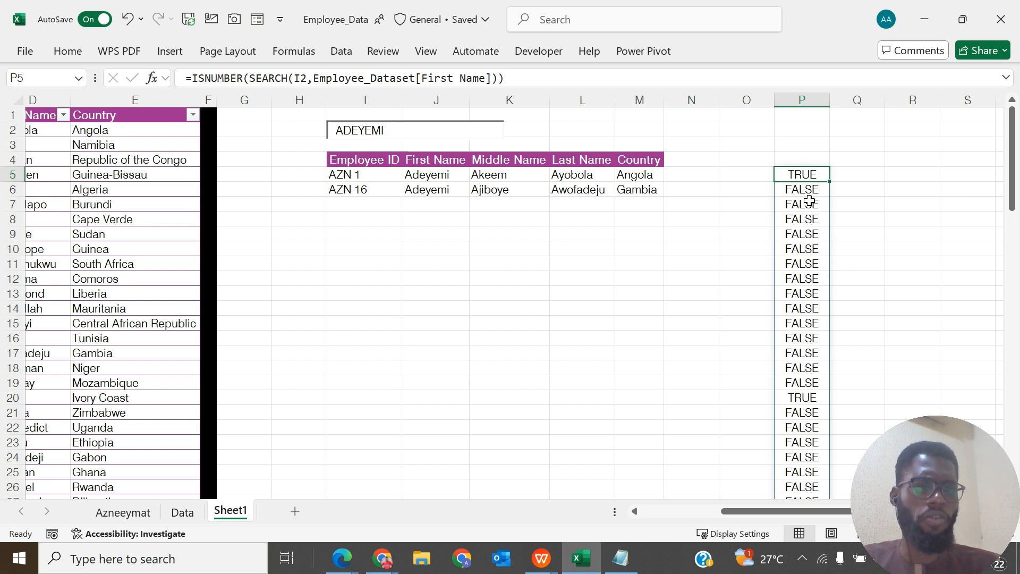
# - Copy the ISNUMBER(SEARCH(I2,Employee_Dataset[First Name])) expression from P5 without its equals sign, leaving the cell unedited
pyautogui.click(531, 77)
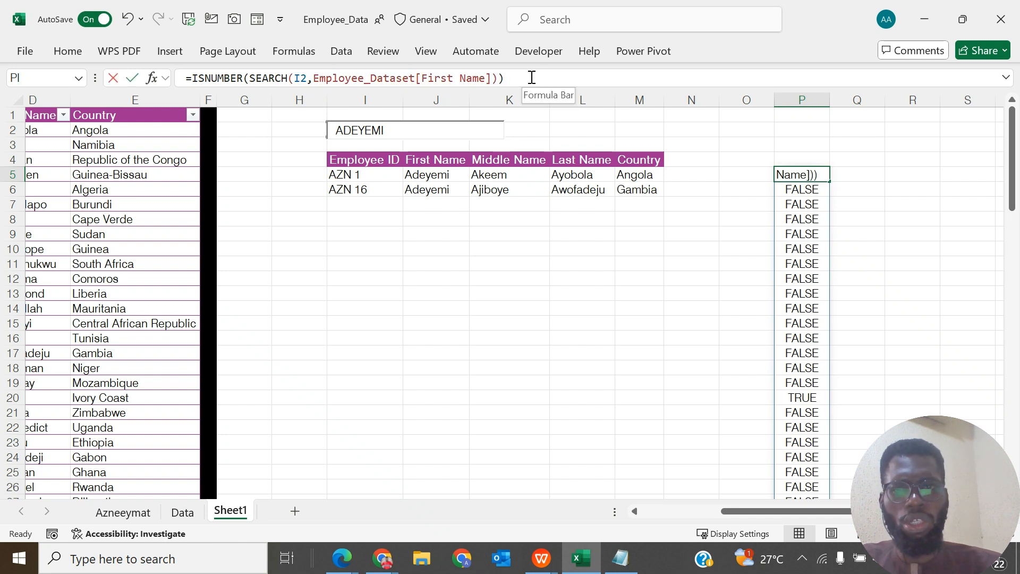
pyautogui.moveTo(531, 77); pyautogui.dragTo(196, 78)
pyautogui.hotkey('ctrl', 'c')
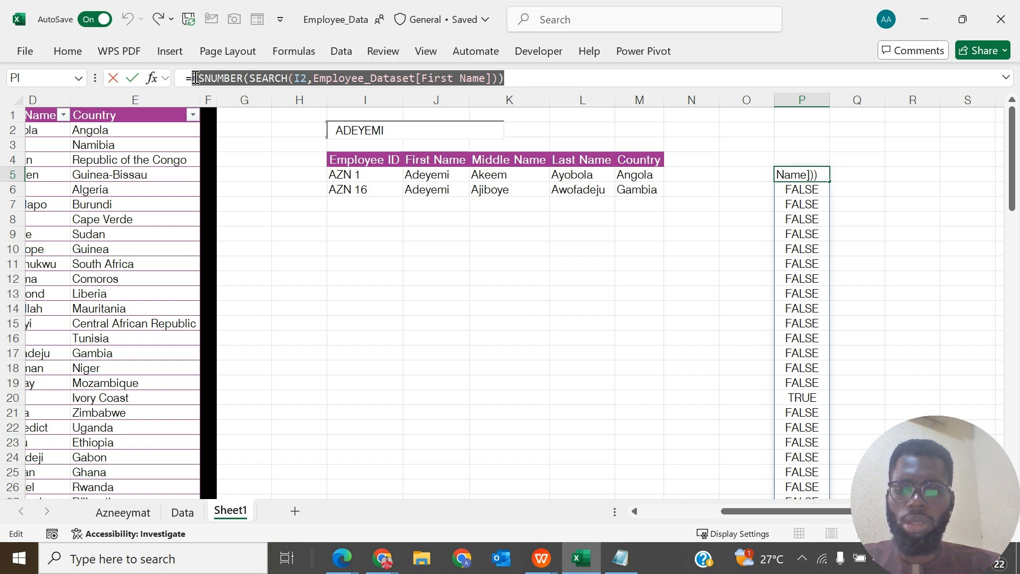
pyautogui.press('Escape')
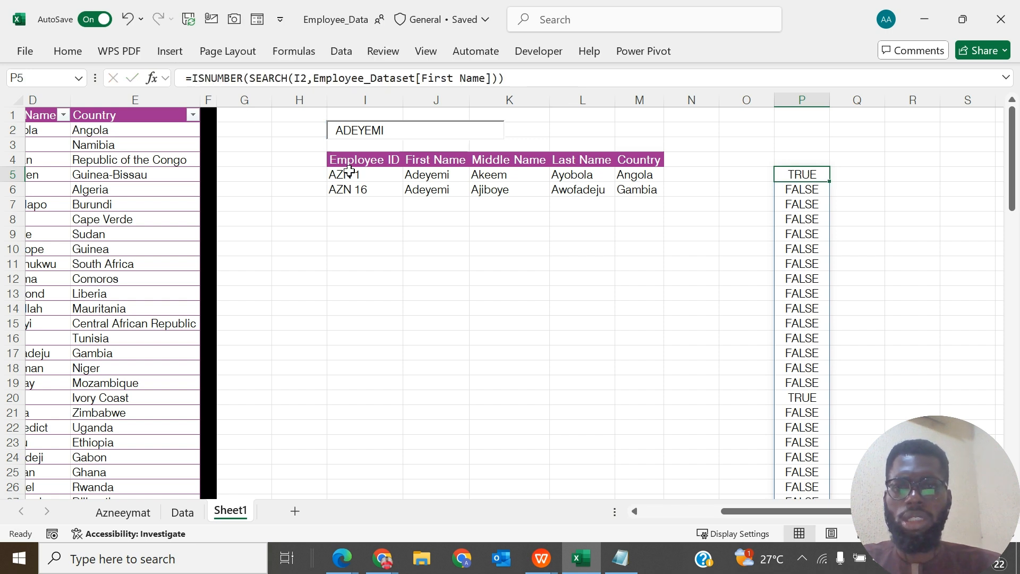
# - Replace the include condition of the FILTER formula in I5 with the copied ISNUMBER(SEARCH(I2,Employee_Dataset[First Name])) expression
pyautogui.click(349, 175)
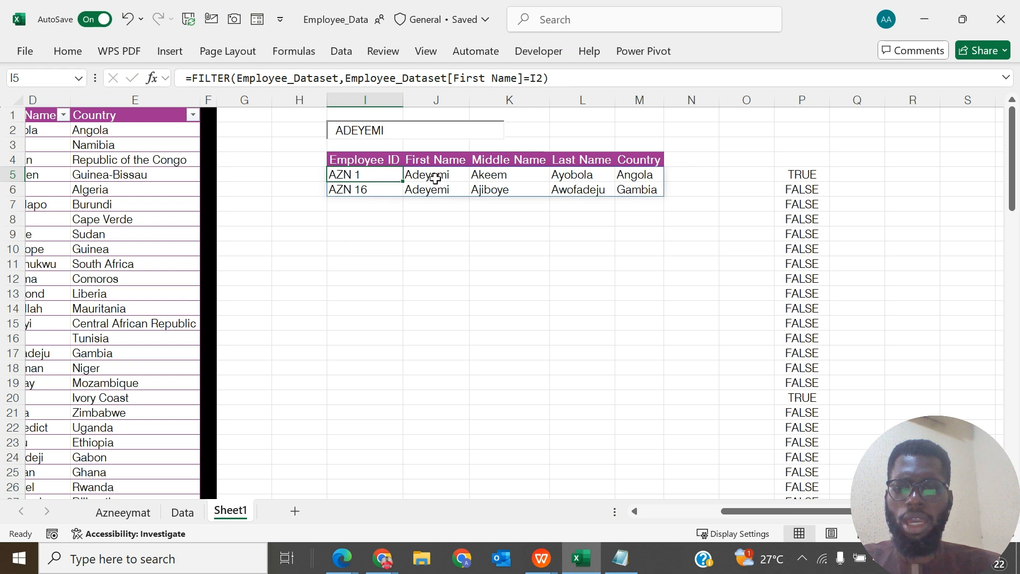
pyautogui.press('F2')
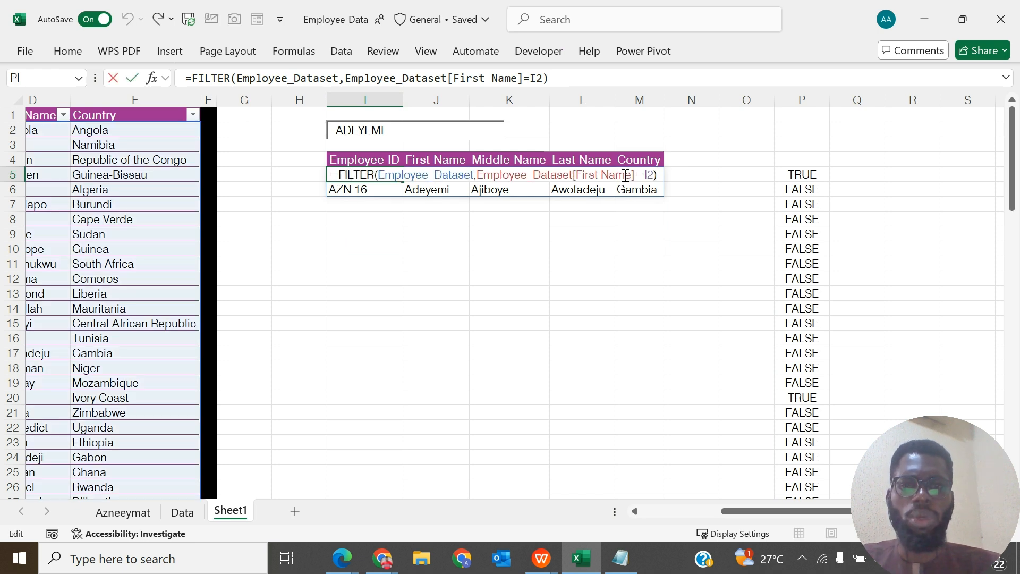
pyautogui.click(555, 78)
pyautogui.moveTo(555, 78); pyautogui.dragTo(348, 84)
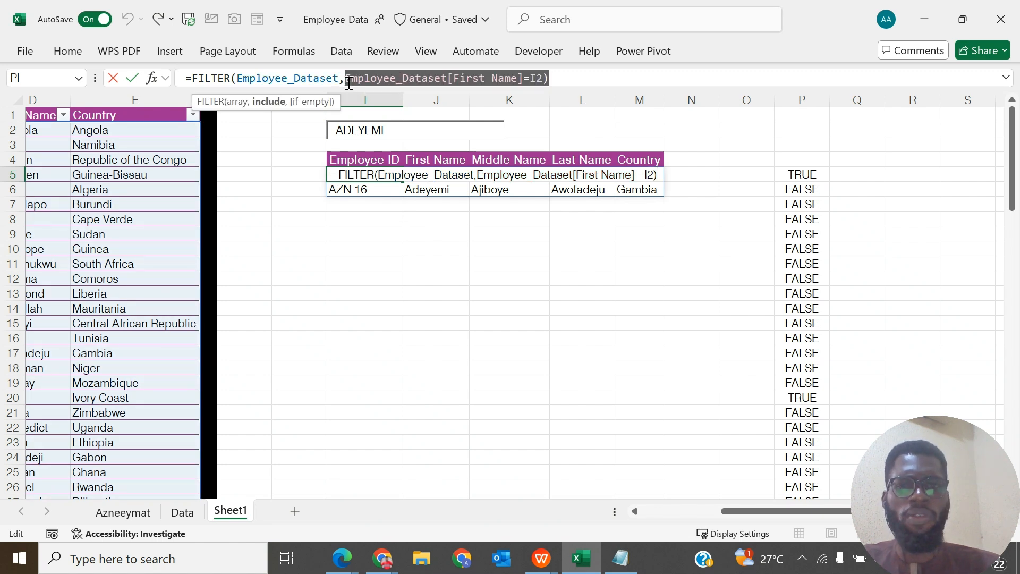
pyautogui.press('BackSpace')
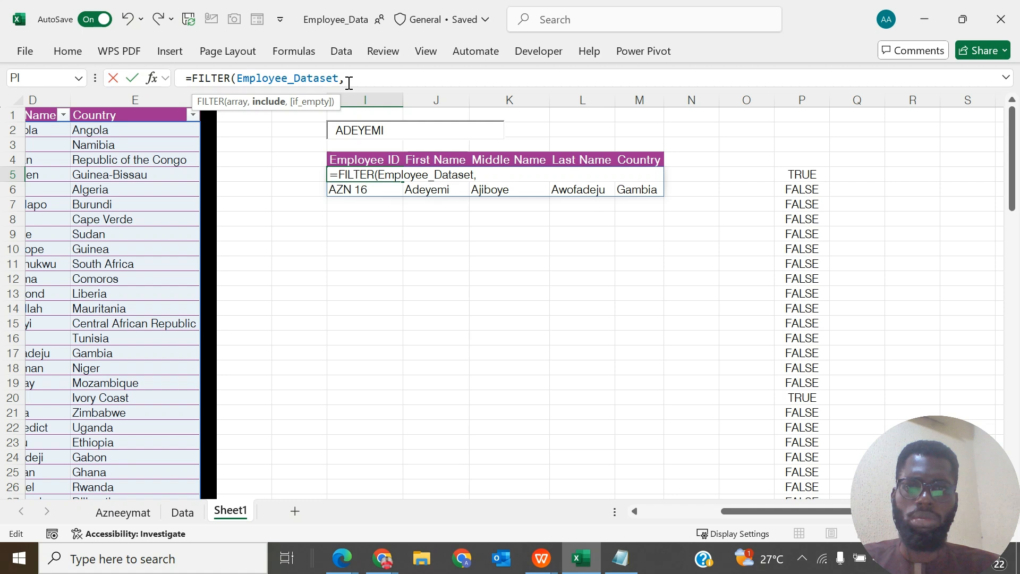
pyautogui.hotkey('ctrl', 'v')
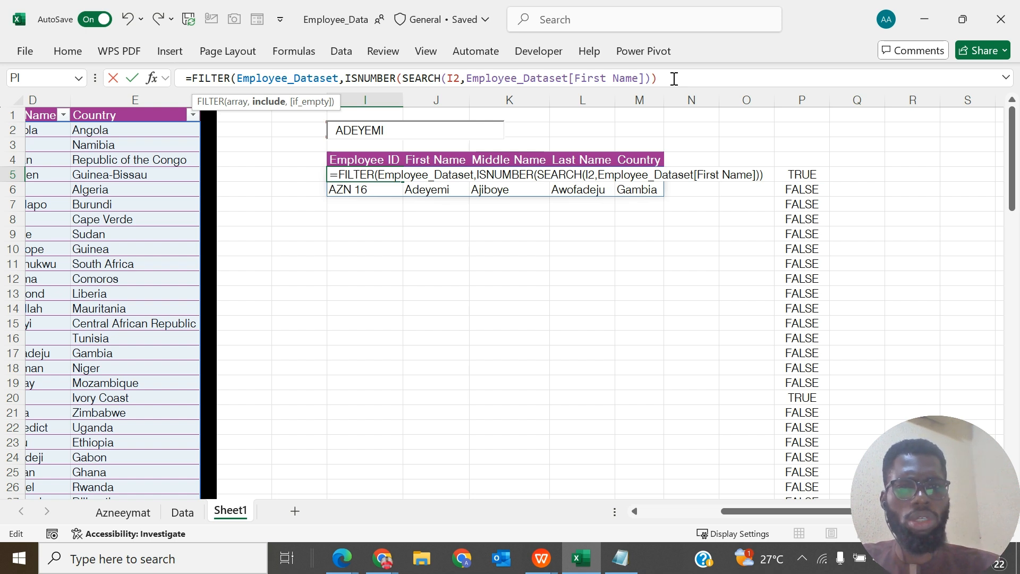
# - Add a second copy of the ISNUMBER(SEARCH(I2,Employee_Dataset[First Name])) condition to the I5 formula, joined with +
pyautogui.write('+')
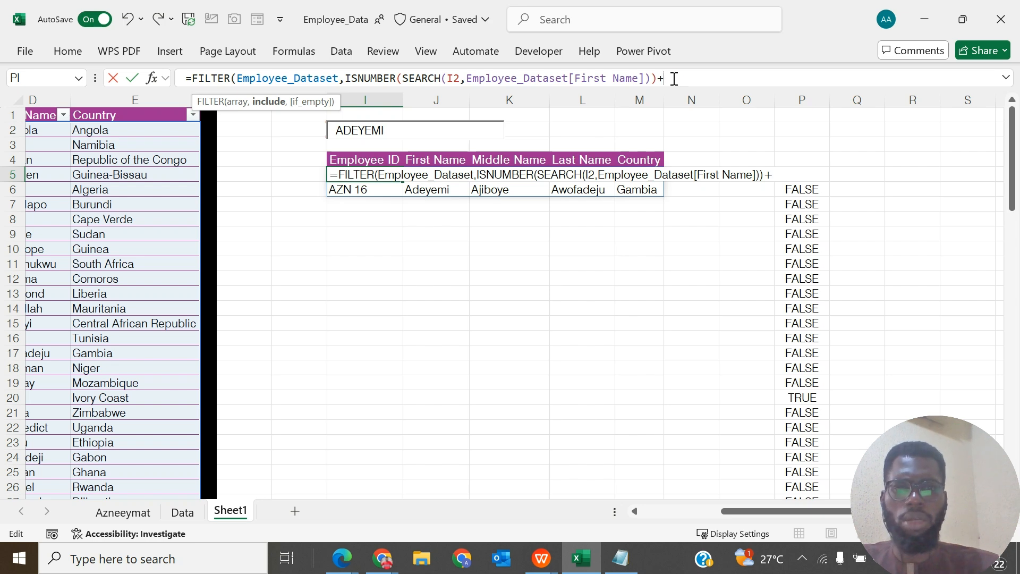
pyautogui.hotkey('ctrl', 'v')
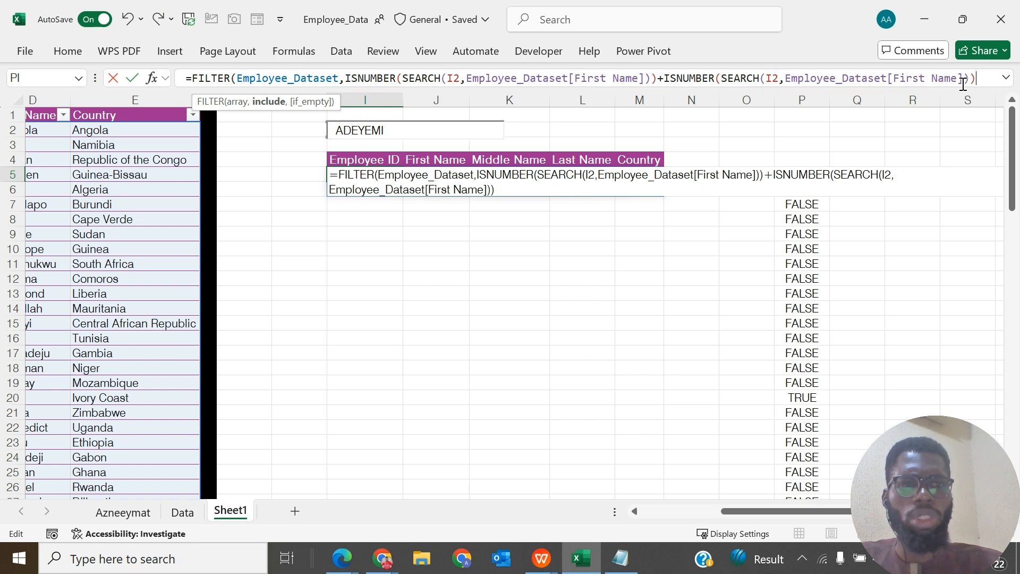
pyautogui.hscroll(-3, 582, 206)
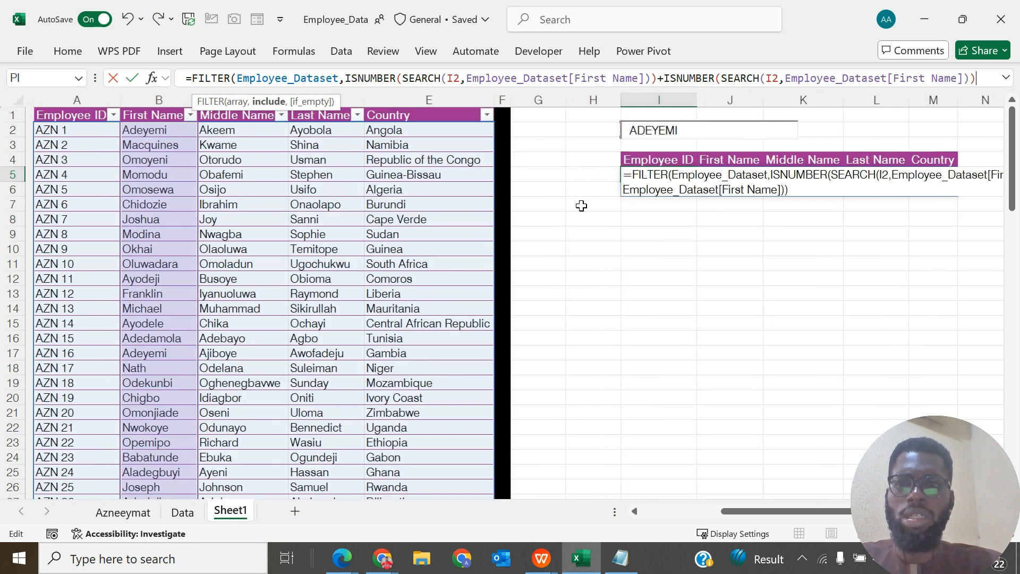
pyautogui.hscroll(4, 581, 205)
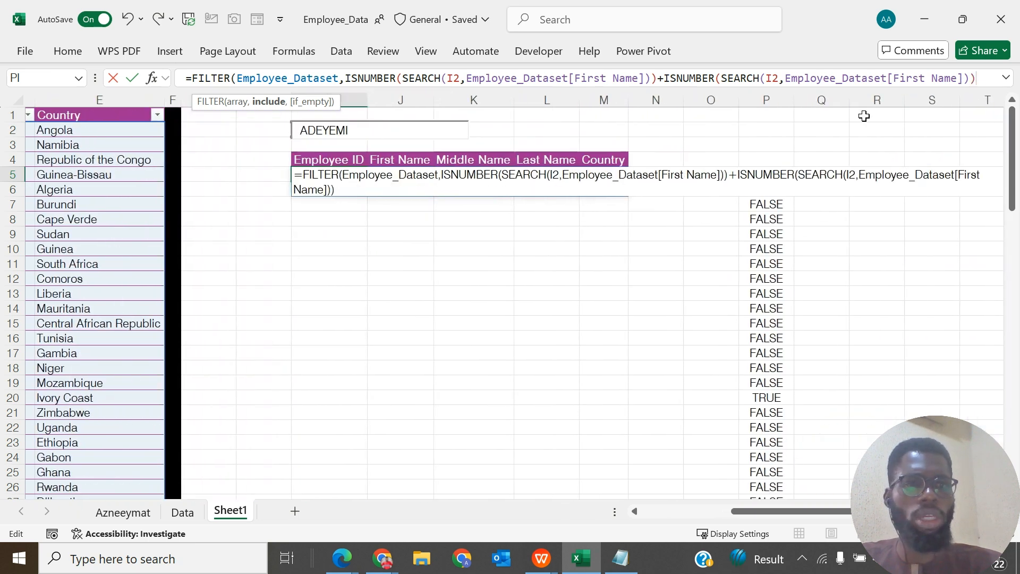
# - Change the column searched by the second ISNUMBER(SEARCH()) condition in the I5 formula to Employee ID
pyautogui.click(958, 78)
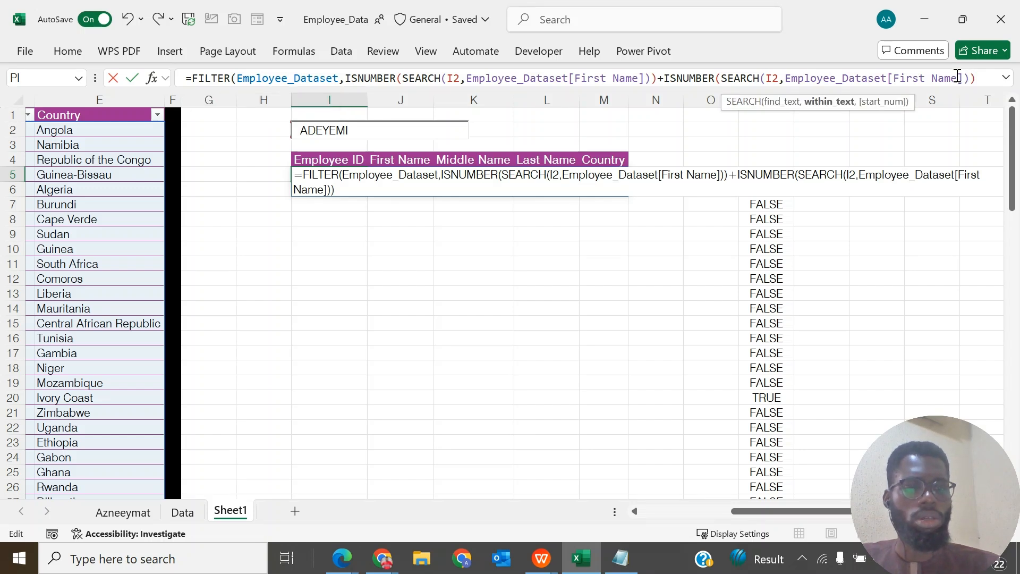
pyautogui.hotkey('shift', 'Left')
pyautogui.hotkey('shift', 'Left')
pyautogui.hotkey('shift', 'Left')
pyautogui.hotkey('shift', 'Left')
pyautogui.hotkey('shift', 'Left')
pyautogui.hotkey('shift', 'Left')
pyautogui.hotkey('shift', 'Left')
pyautogui.hotkey('shift', 'Left')
pyautogui.hotkey('shift', 'Left')
pyautogui.hotkey('shift', 'Left')
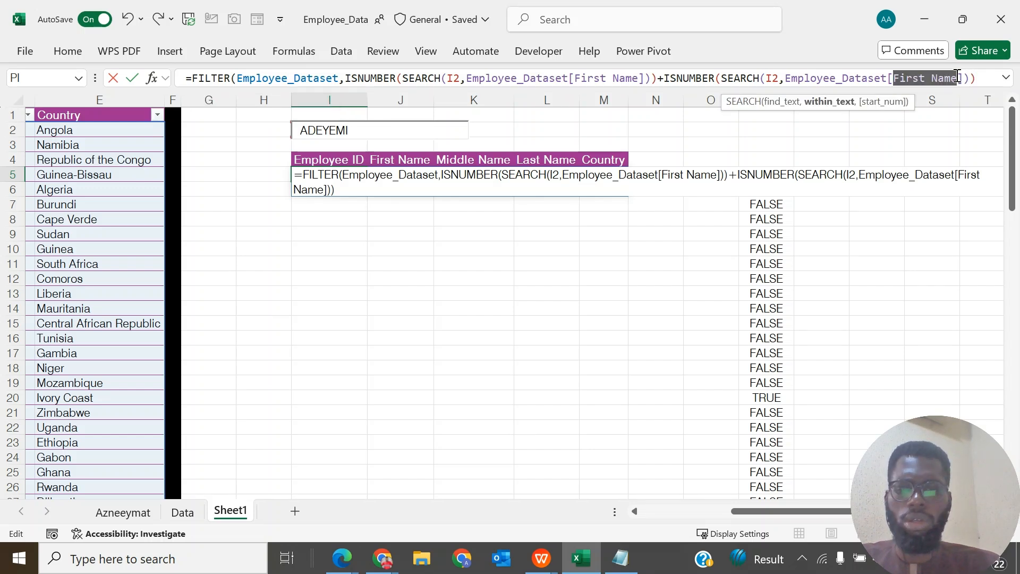
pyautogui.write('EM')
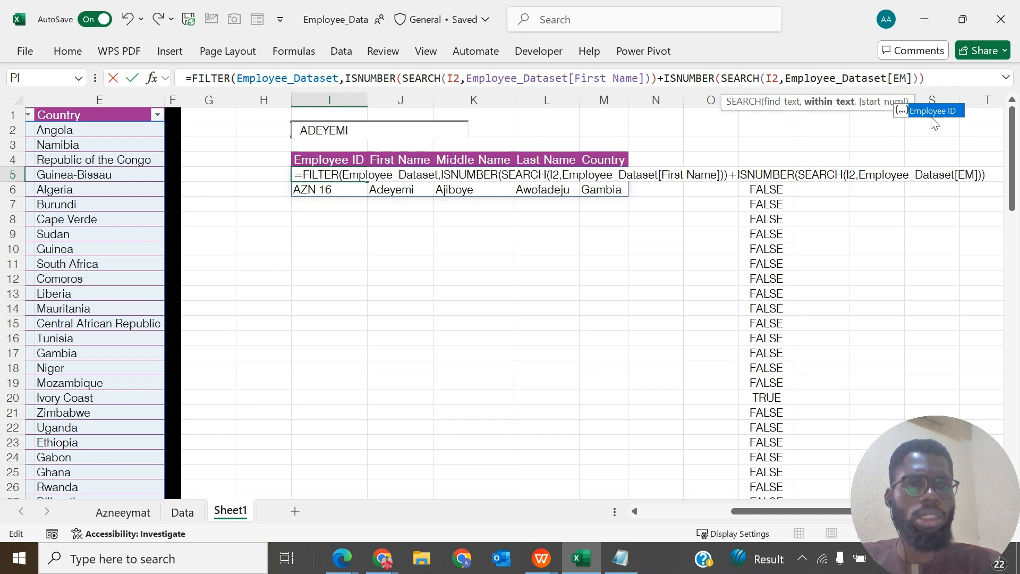
pyautogui.doubleClick(934, 113)
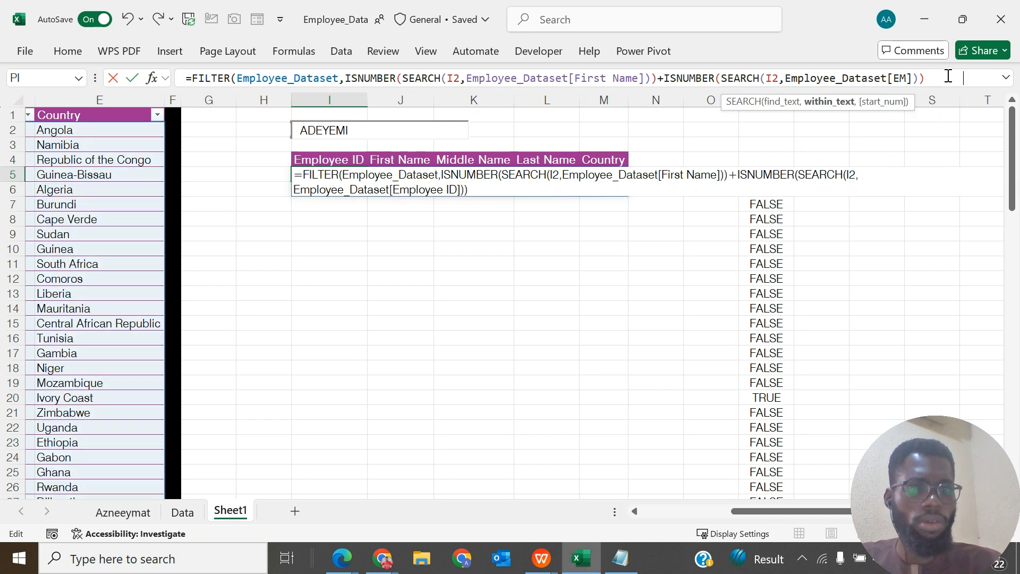
# - Append a third condition to the I5 formula with +, as ISNUMBER(SEARCH(I2,Employee_Dataset[Middle Name]))
pyautogui.click(990, 80)
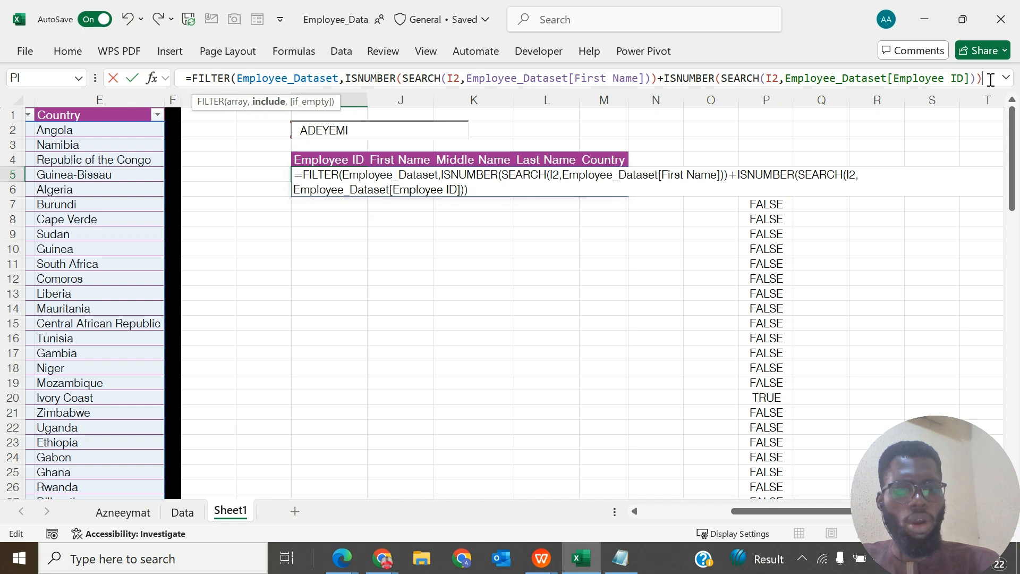
pyautogui.write('+')
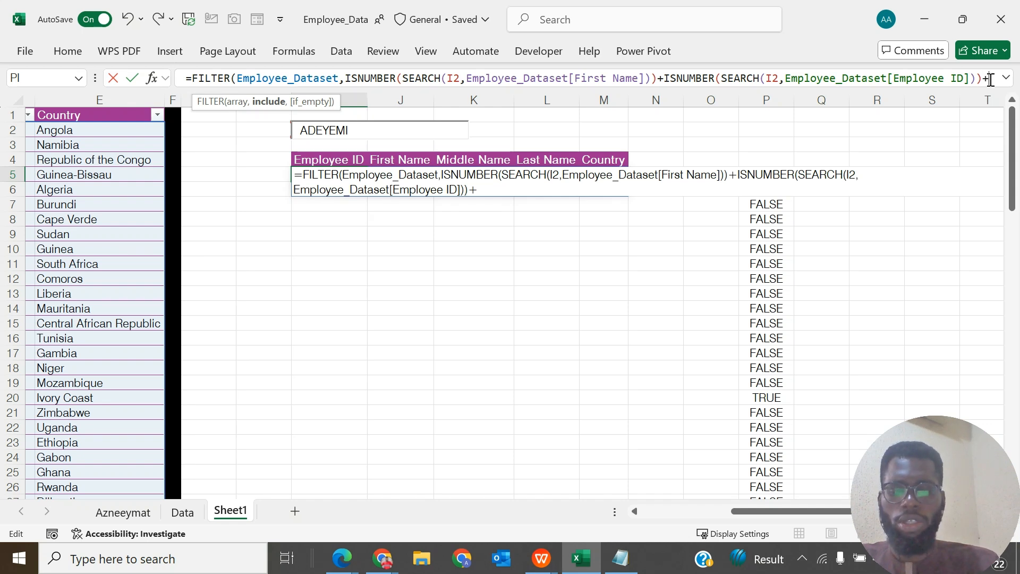
pyautogui.write('ISNUMBER(SEARCH(I2,Employee_Dataset[First Name]))')
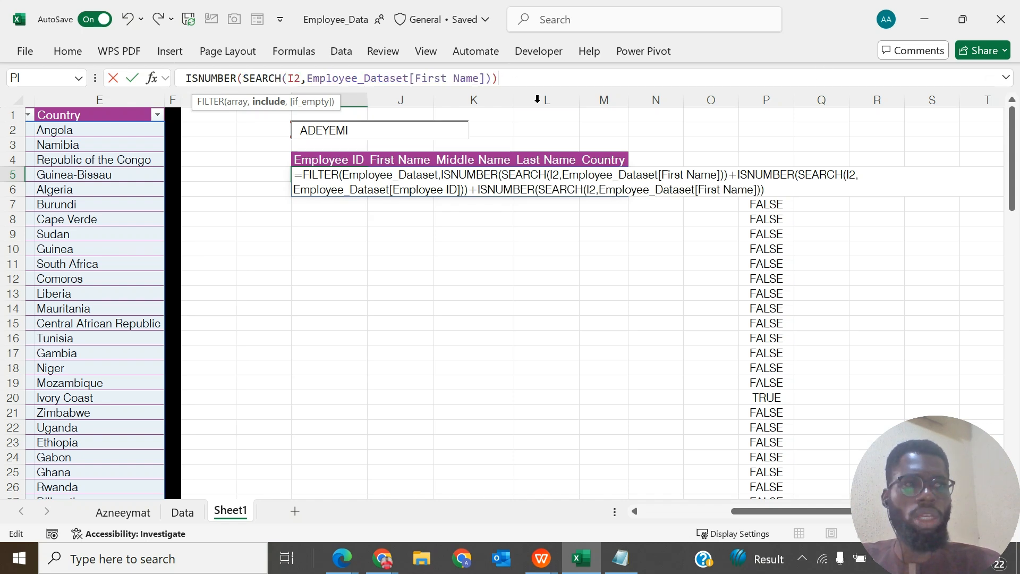
pyautogui.hscroll(-4, 285, 209)
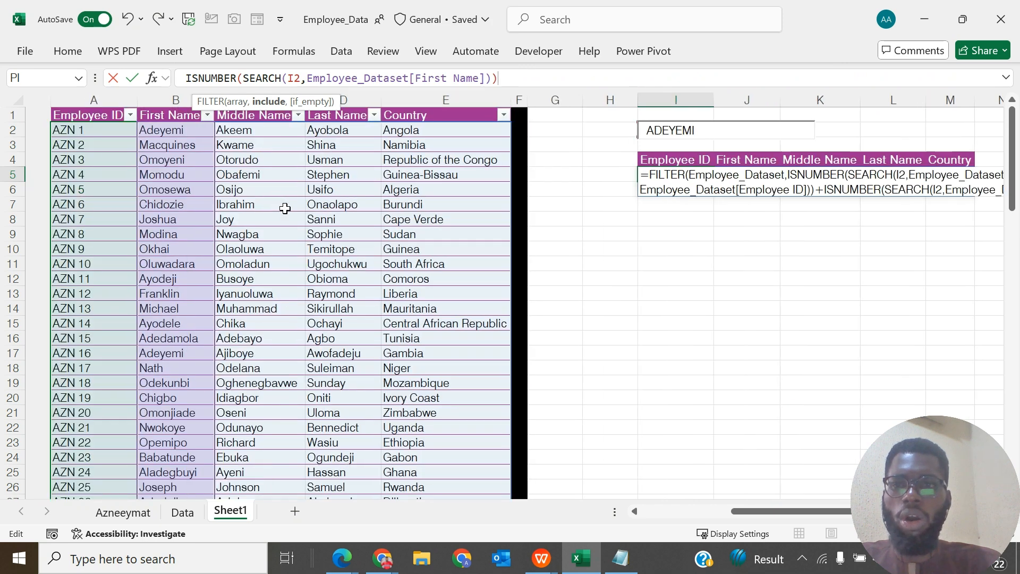
pyautogui.hscroll(1, 285, 208)
pyautogui.hscroll(2, 285, 208)
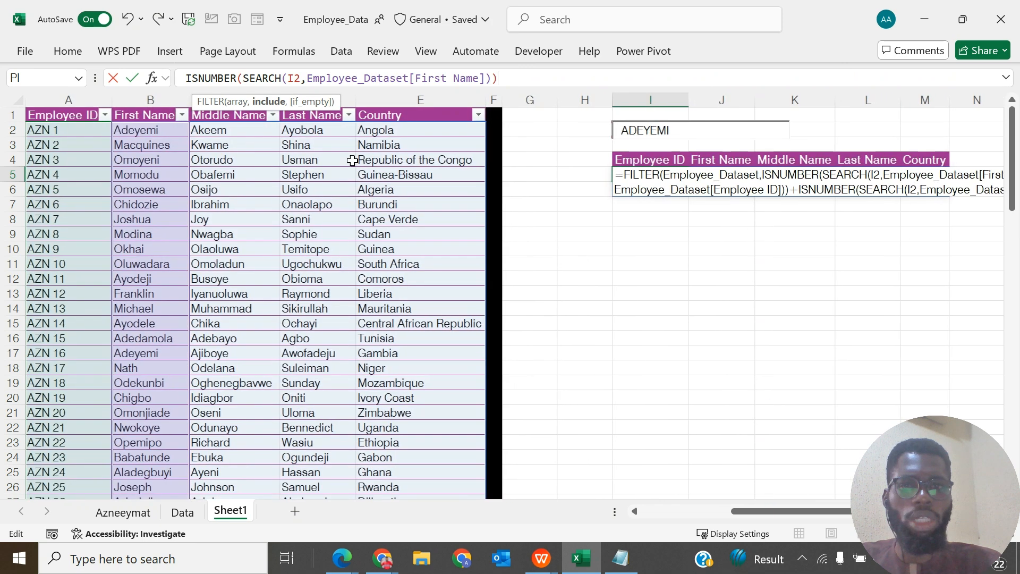
pyautogui.click(480, 79)
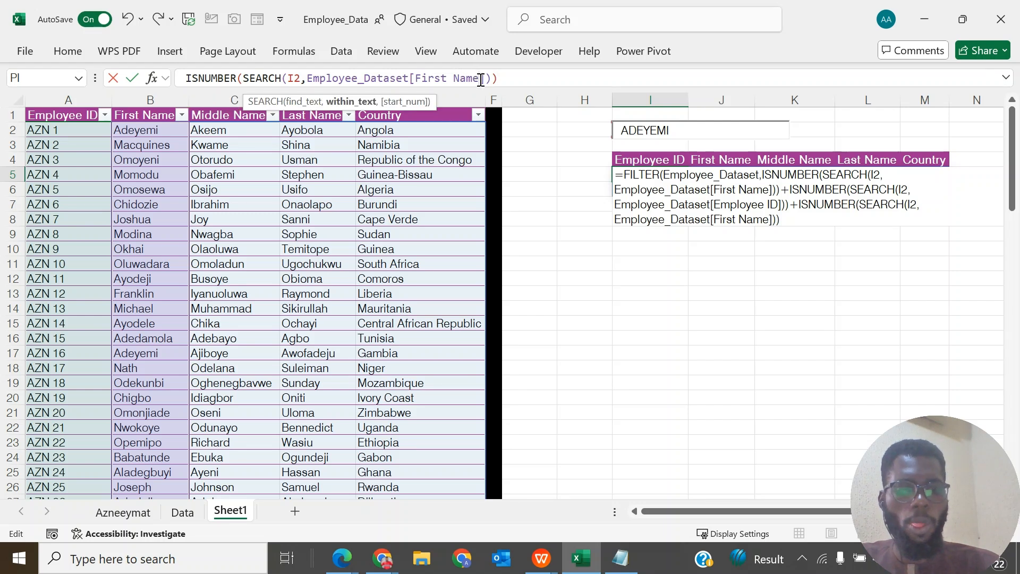
pyautogui.hotkey('shift', 'Left')
pyautogui.hotkey('shift', 'Left')
pyautogui.hotkey('shift', 'Left')
pyautogui.hotkey('shift', 'Left')
pyautogui.hotkey('shift', 'Left')
pyautogui.hotkey('shift', 'Left')
pyautogui.hotkey('shift', 'Left')
pyautogui.hotkey('shift', 'Left')
pyautogui.hotkey('shift', 'Left')
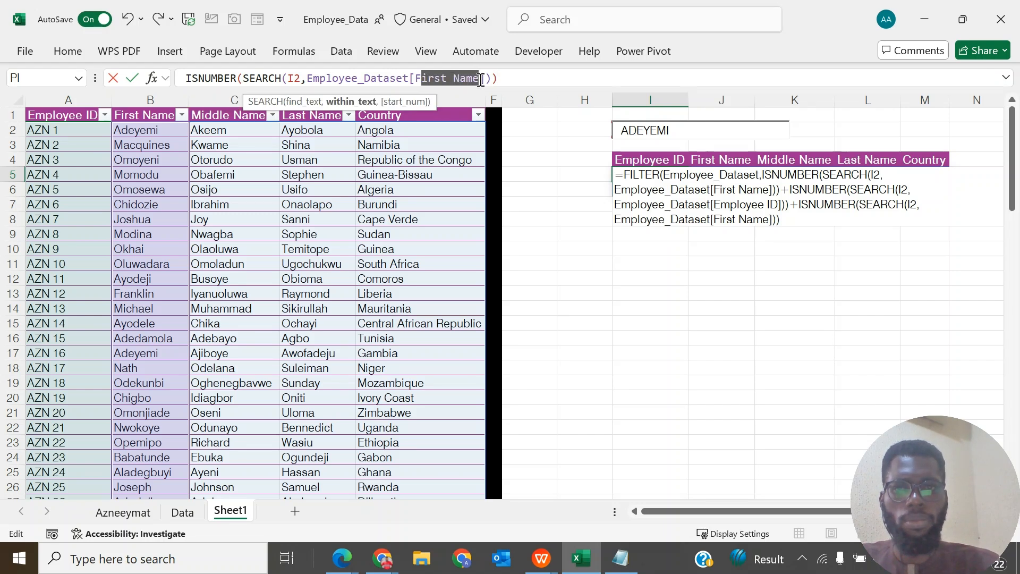
pyautogui.hotkey('shift', 'Left')
pyautogui.write('MID')
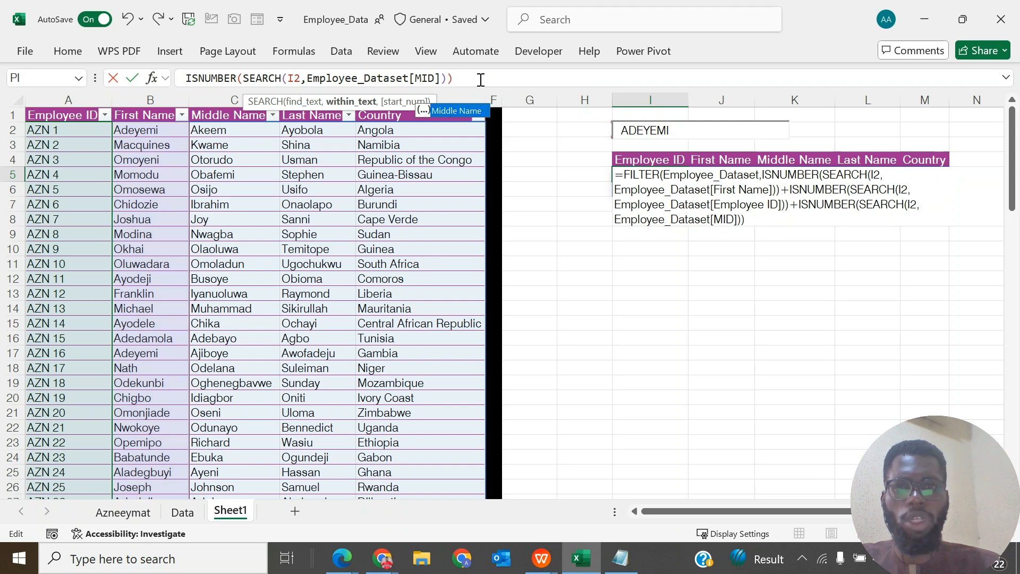
pyautogui.doubleClick(474, 110)
# - Append a fourth condition to the I5 formula with +, as ISNUMBER(SEARCH(I2,Employee_Dataset[Last Name]))
pyautogui.click(535, 74)
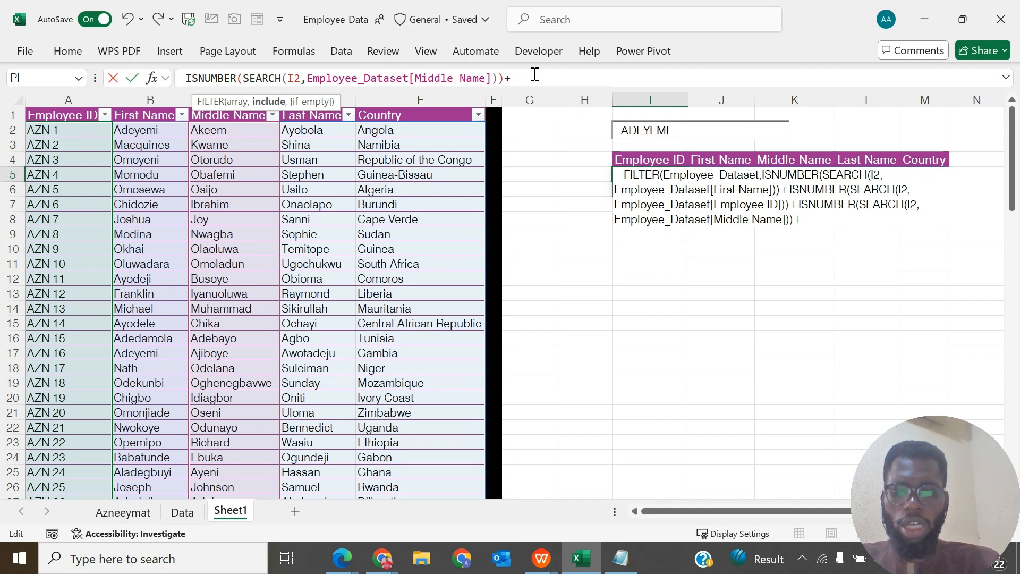
pyautogui.write('ISNUMBER(SEARCH(I2,Employee_Dataset[First Name]))')
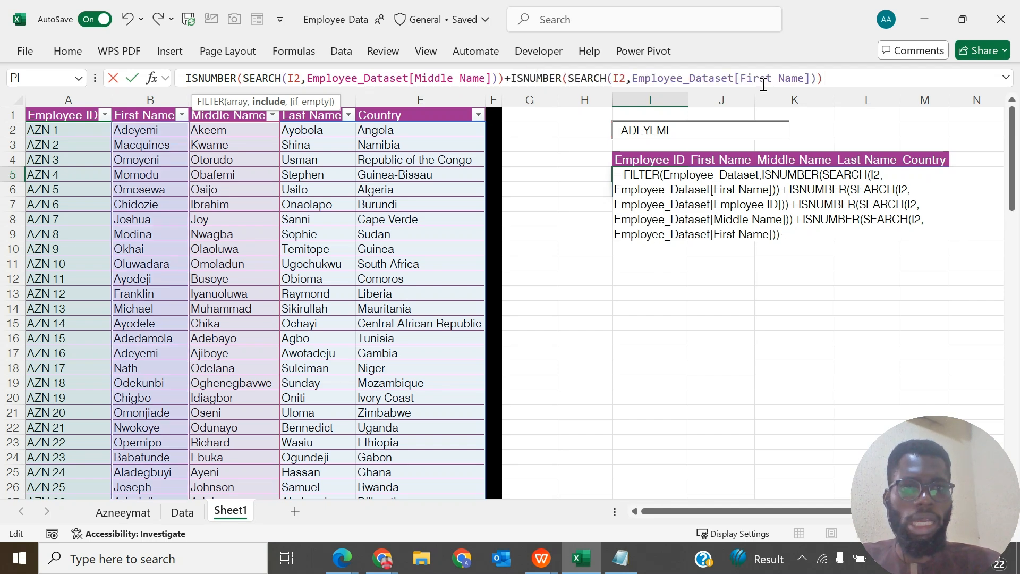
pyautogui.click(804, 78)
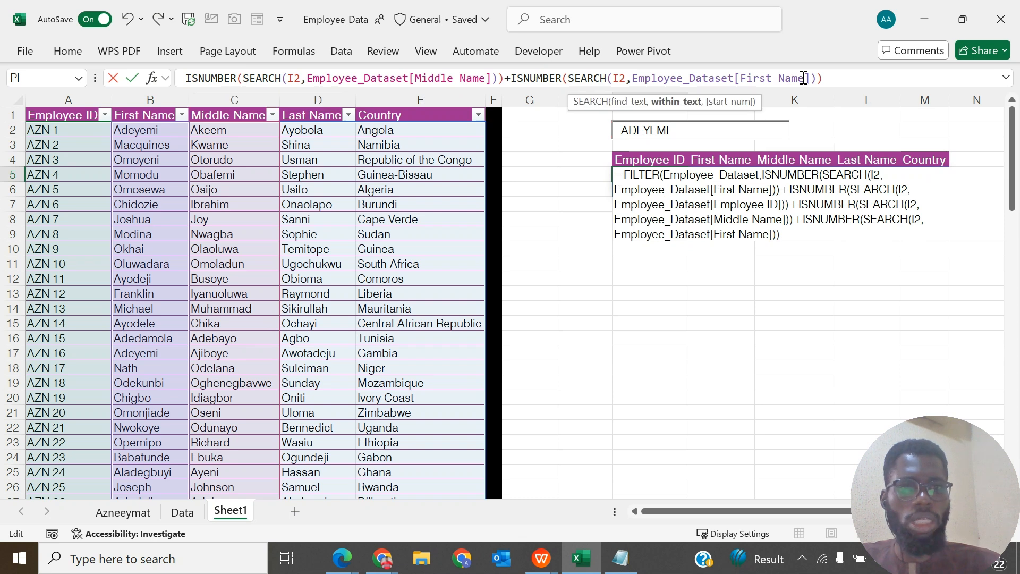
pyautogui.hotkey('shift', 'Left')
pyautogui.hotkey('shift', 'Left')
pyautogui.hotkey('shift', 'Left')
pyautogui.hotkey('shift', 'Left')
pyautogui.hotkey('shift', 'Left')
pyautogui.hotkey('shift', 'Left')
pyautogui.hotkey('shift', 'Left')
pyautogui.hotkey('shift', 'Left')
pyautogui.hotkey('shift', 'Left')
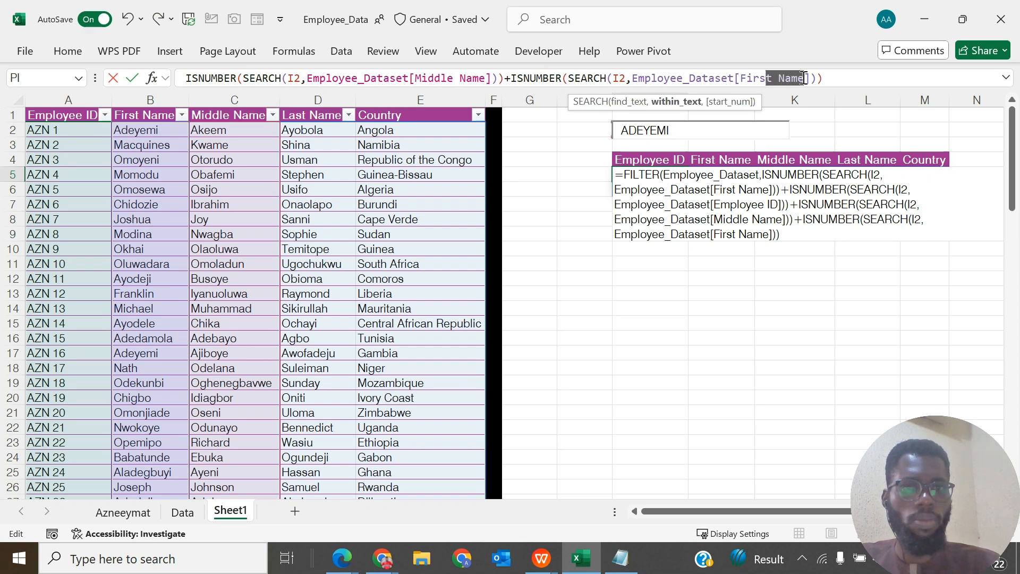
pyautogui.hotkey('shift', 'Left')
pyautogui.write('LAS')
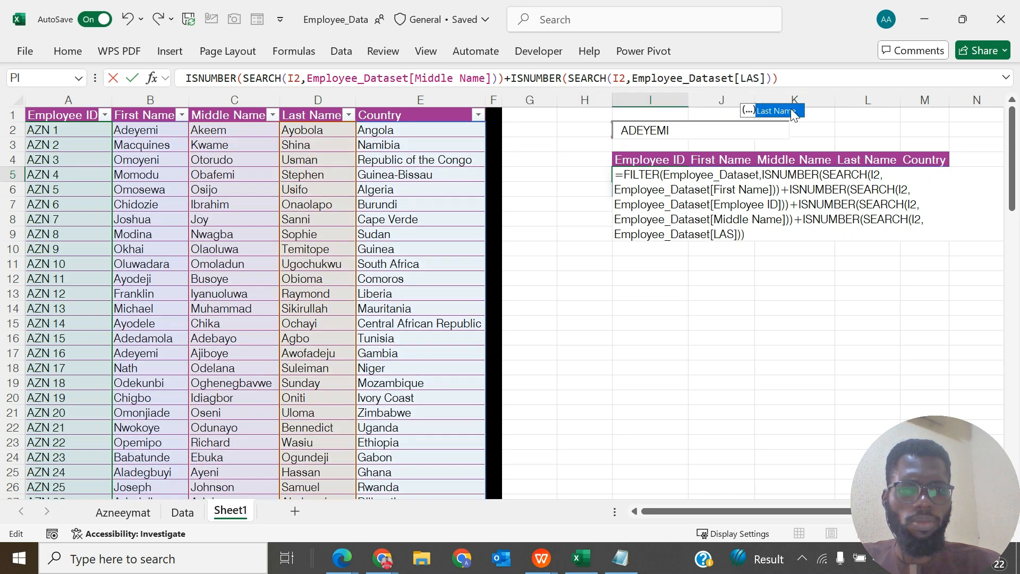
pyautogui.doubleClick(792, 111)
# - Append a fifth condition to the I5 formula with +, as ISNUMBER(SEARCH(I2,Employee_Dataset[Country]))
pyautogui.click(840, 80)
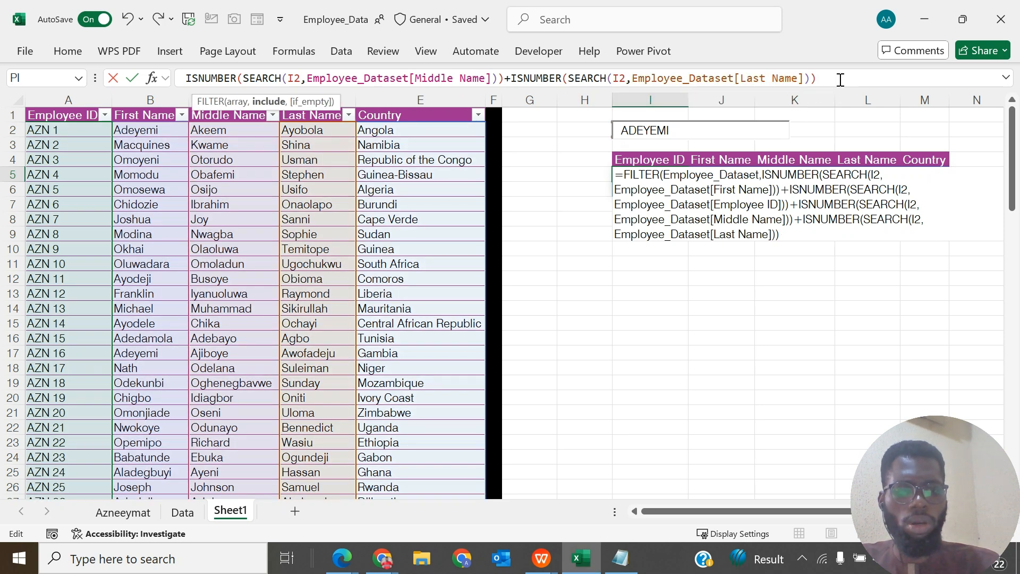
pyautogui.write('+')
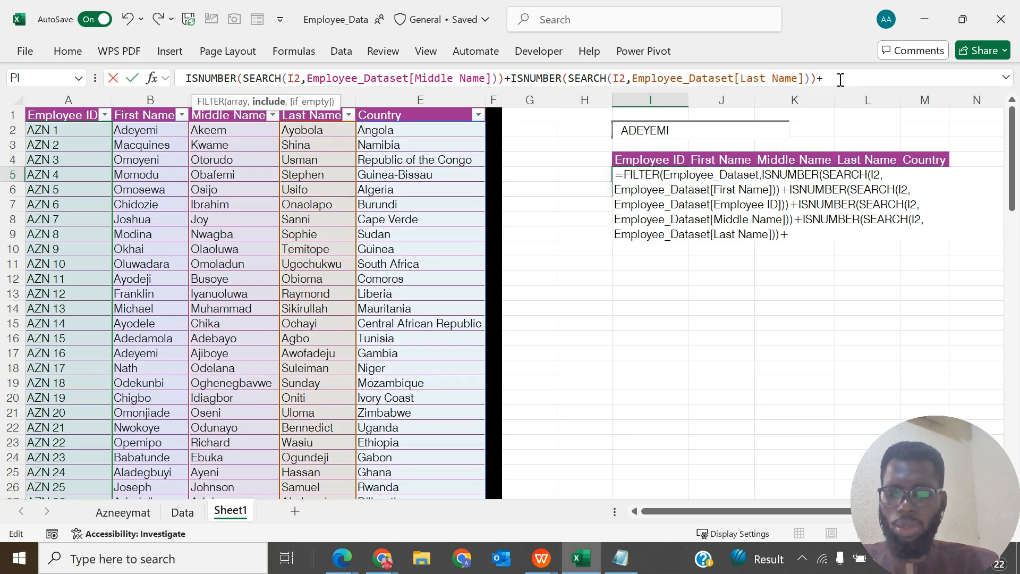
pyautogui.write('ISNUMBER(SEARCH(I2,Employee_Dataset[First Name]))')
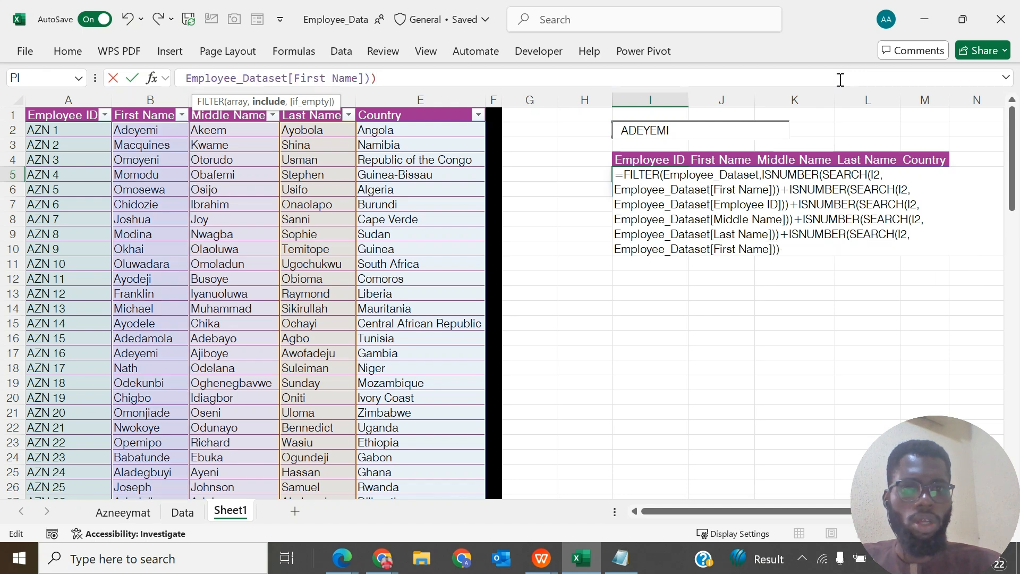
pyautogui.click(358, 77)
pyautogui.hotkey('shift', 'Left')
pyautogui.hotkey('shift', 'Left')
pyautogui.hotkey('shift', 'Left')
pyautogui.hotkey('shift', 'Left')
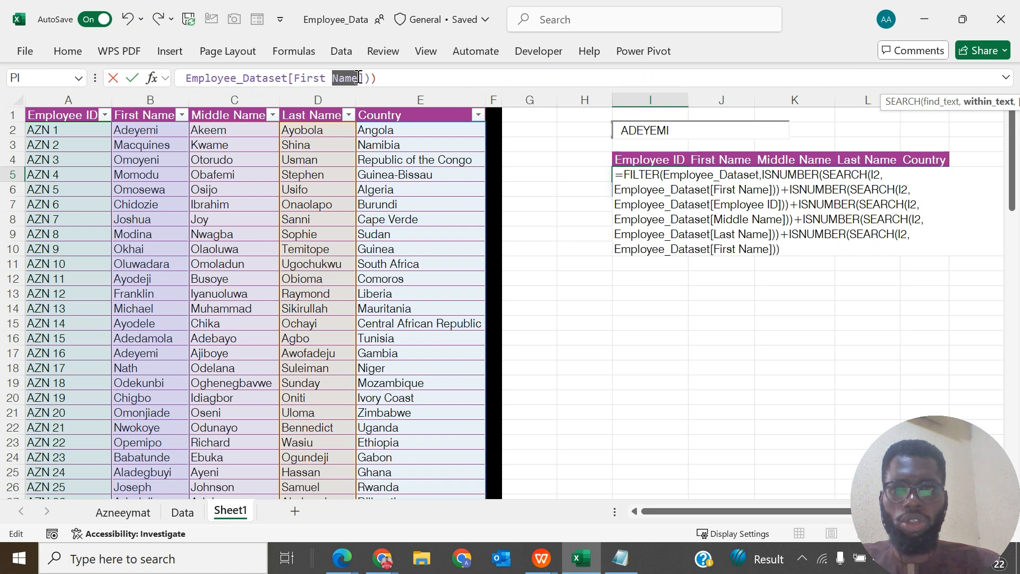
pyautogui.hotkey('shift', 'Left')
pyautogui.hotkey('shift', 'Left')
pyautogui.hotkey('shift', 'Left')
pyautogui.hotkey('shift', 'Left')
pyautogui.hotkey('shift', 'Left')
pyautogui.hotkey('shift', 'Left')
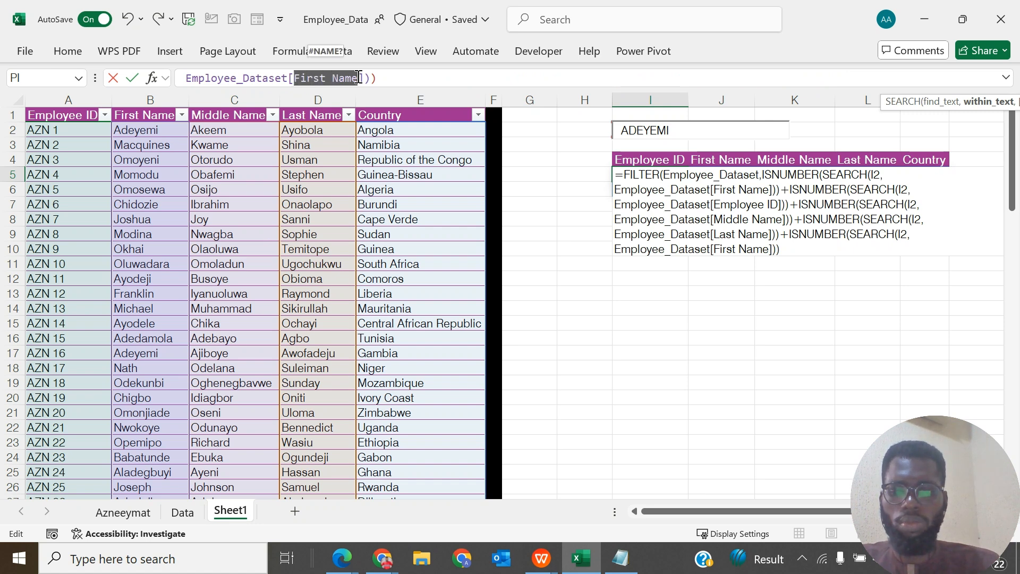
pyautogui.write('COLUM')
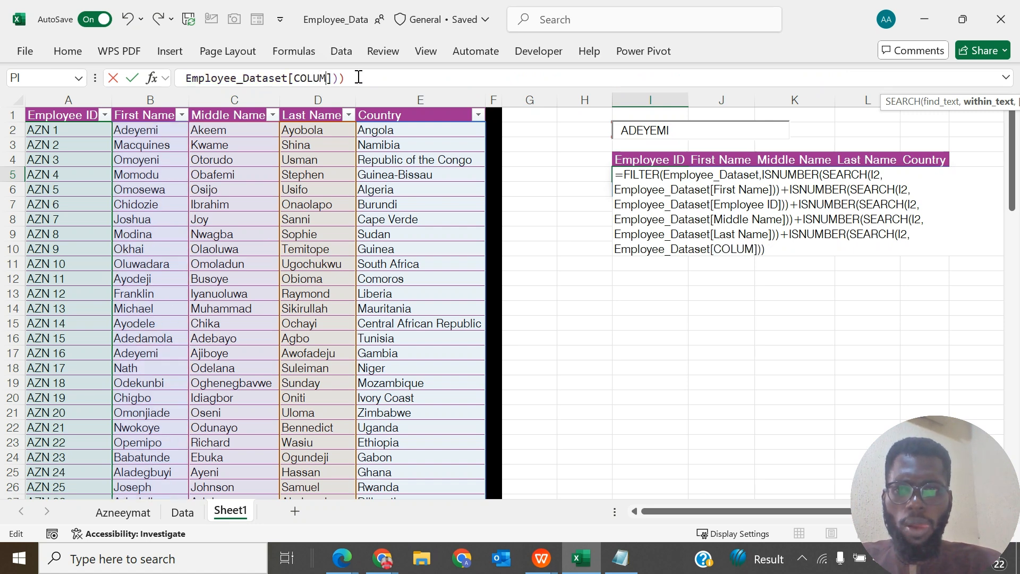
pyautogui.press('BackSpace')
pyautogui.press('BackSpace')
pyautogui.press('BackSpace')
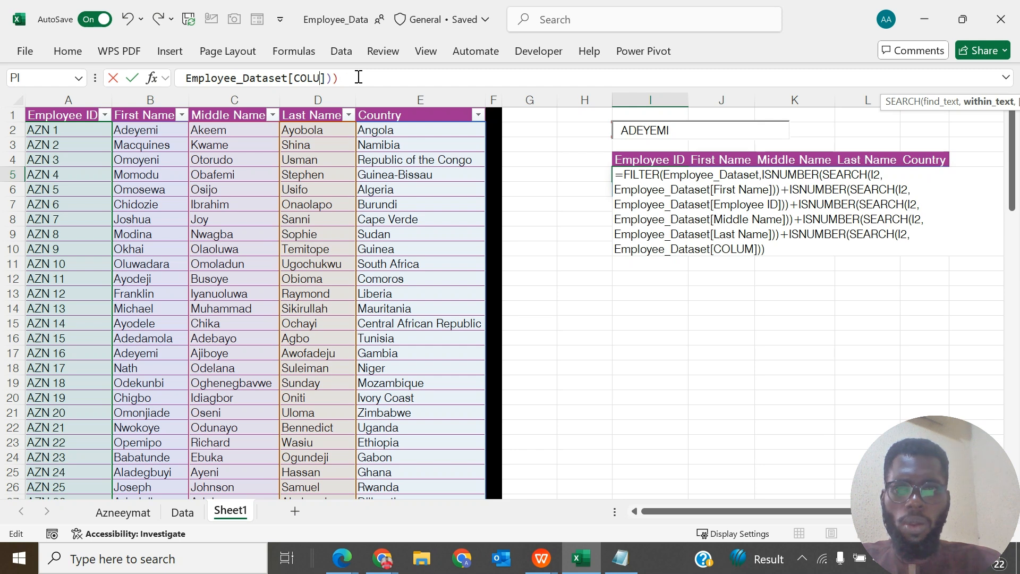
pyautogui.press('BackSpace')
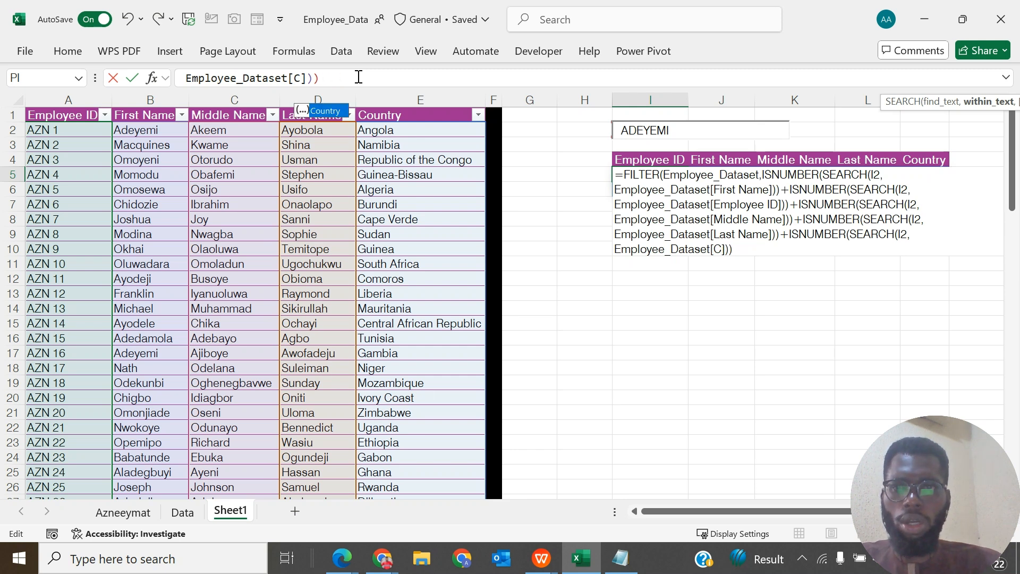
pyautogui.click(331, 113)
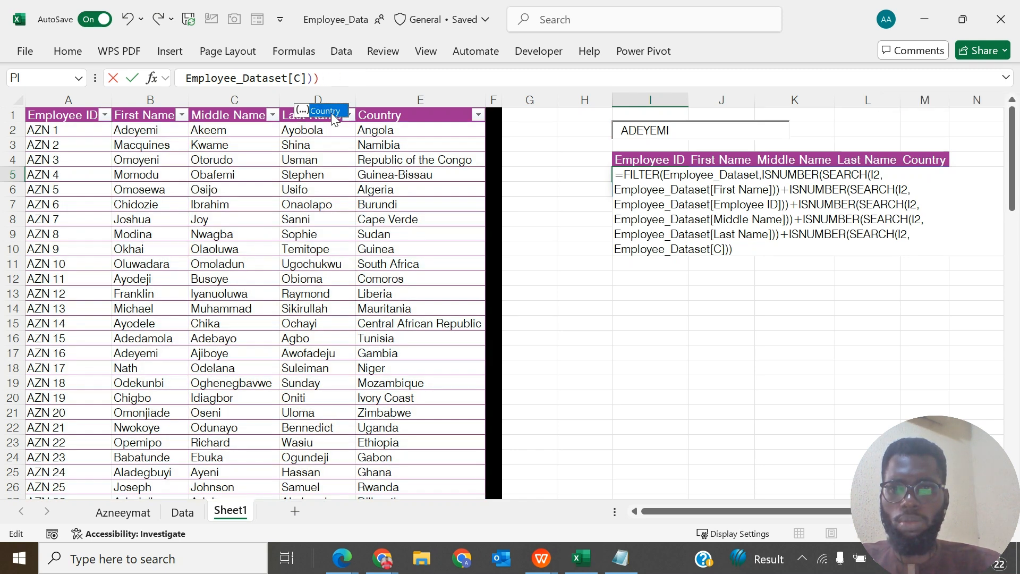
pyautogui.doubleClick(330, 113)
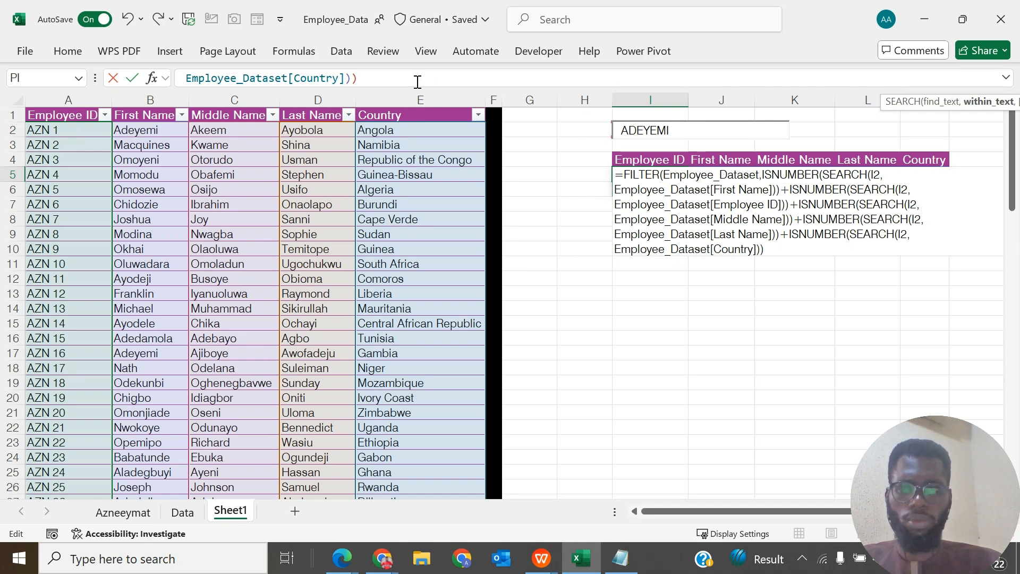
# - Close the FILTER function in I5 with a final closing parenthesis and enter the formula
pyautogui.press('Return')
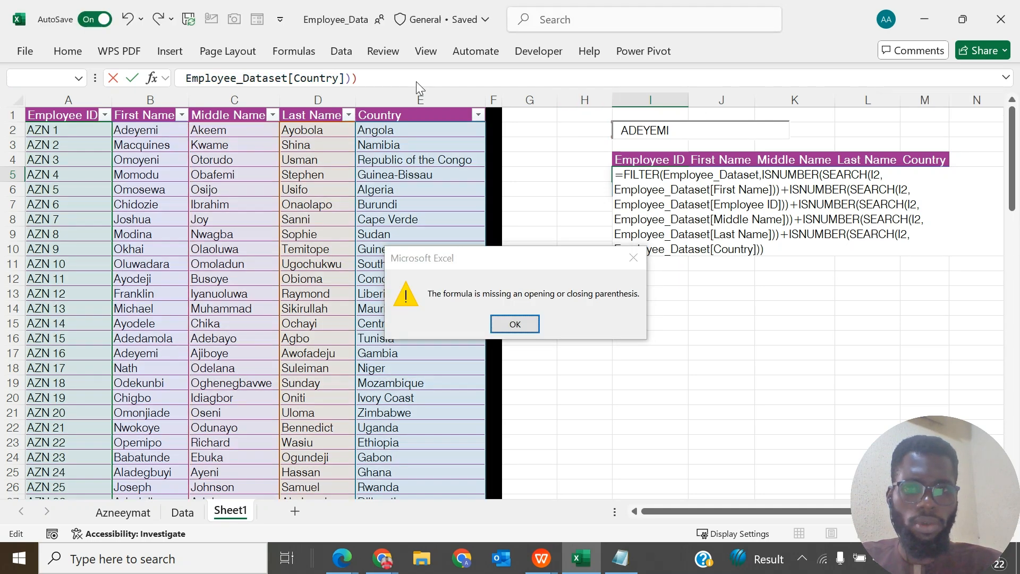
pyautogui.press('Return')
pyautogui.click(418, 82)
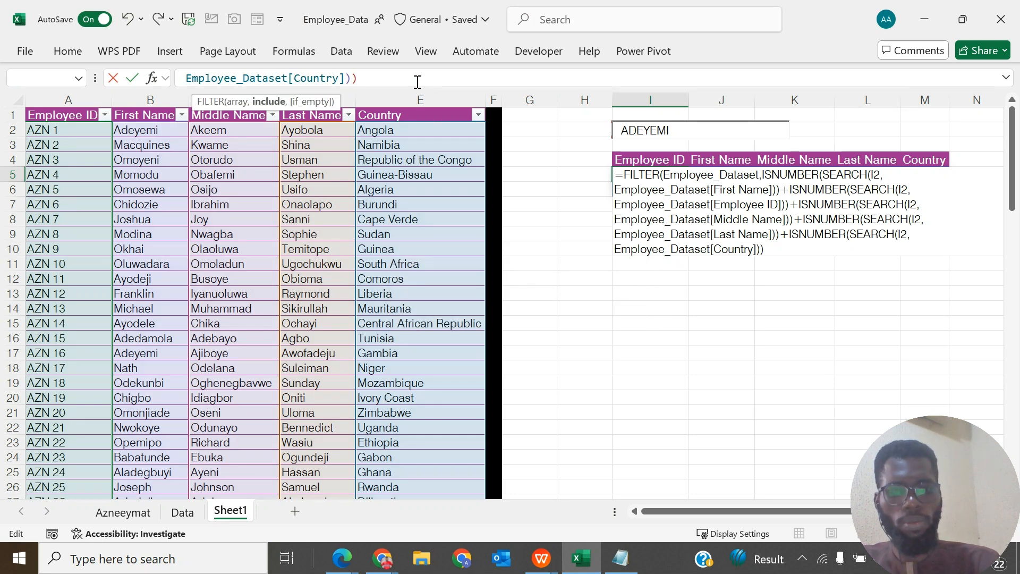
pyautogui.write(')')
pyautogui.press('Return')
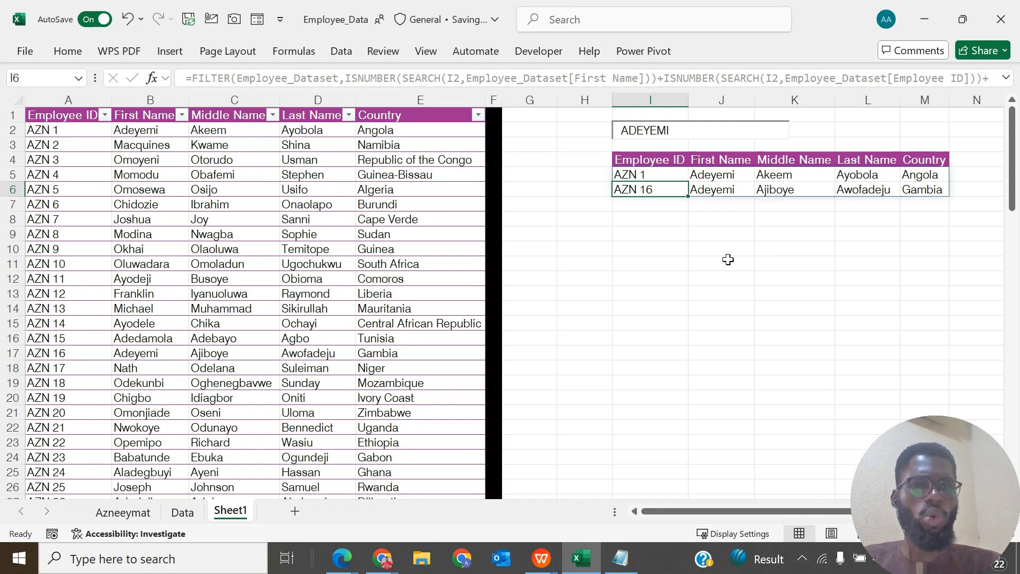
# - Clear the name from the search box above the results table and search for 22 instead
pyautogui.hscroll(2, 728, 259)
pyautogui.hscroll(-2, 728, 259)
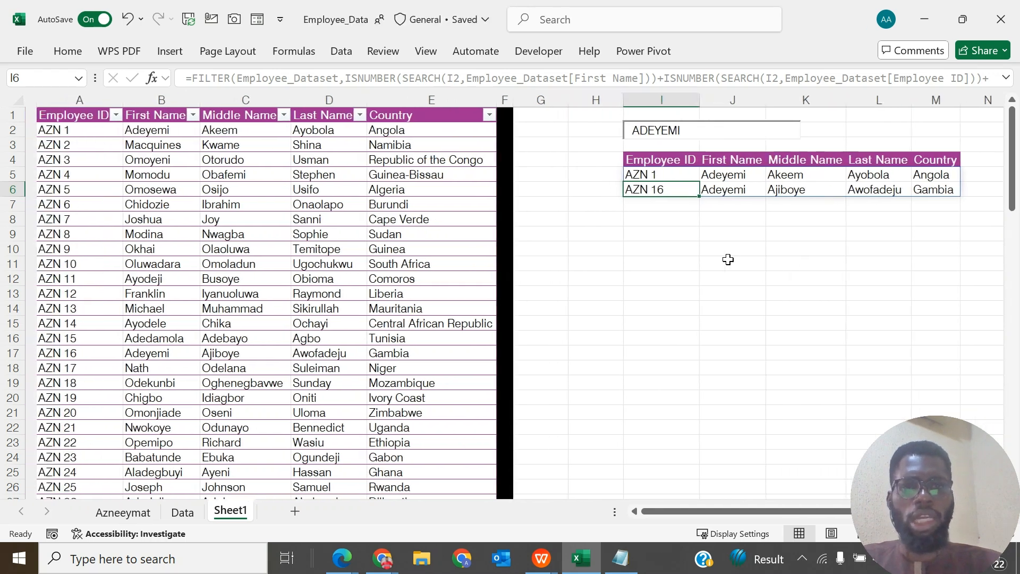
pyautogui.click(676, 130)
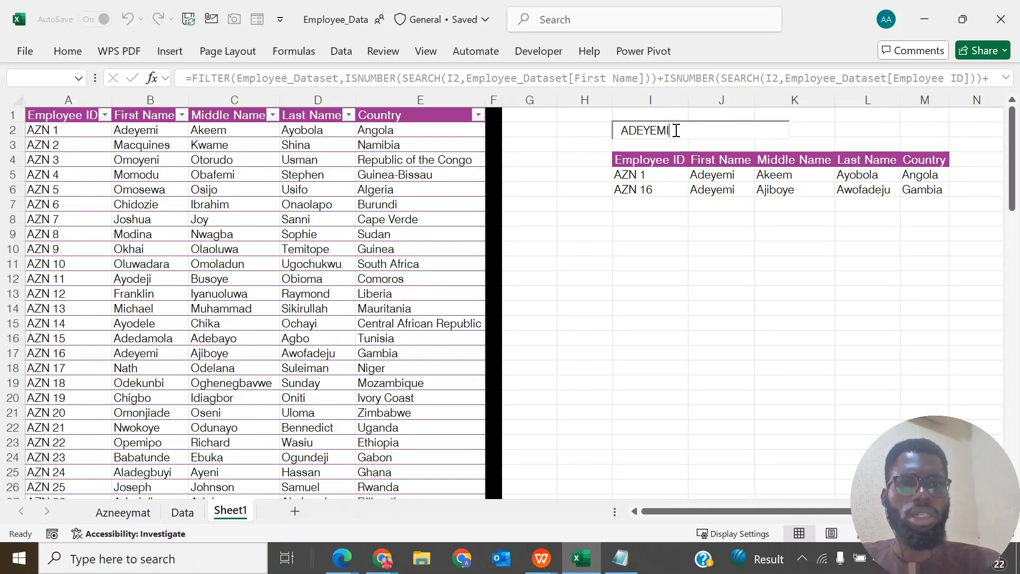
pyautogui.press('BackSpace')
pyautogui.press('BackSpace')
pyautogui.press('BackSpace')
pyautogui.press('BackSpace')
pyautogui.press('BackSpace')
pyautogui.press('BackSpace')
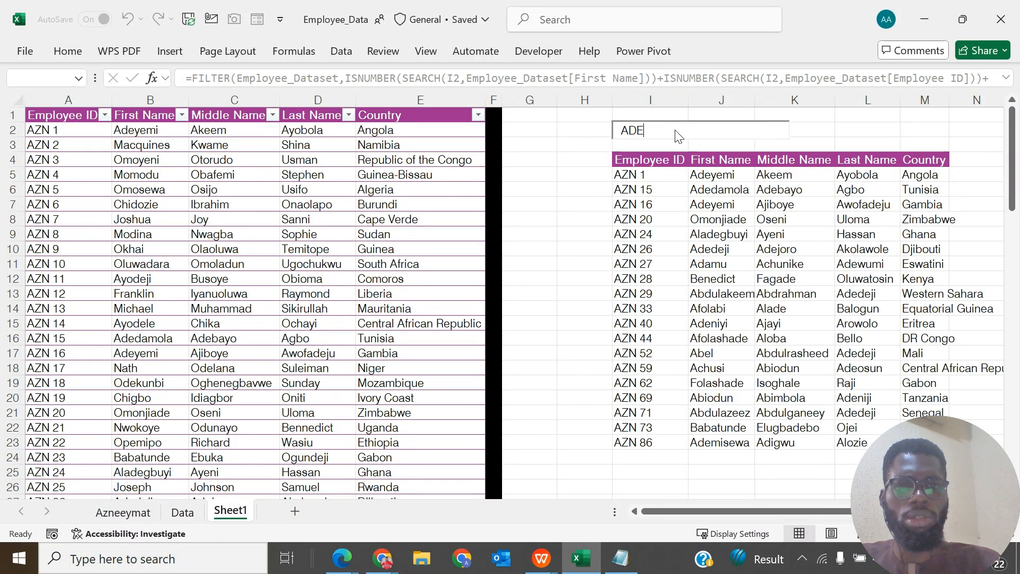
pyautogui.press('BackSpace')
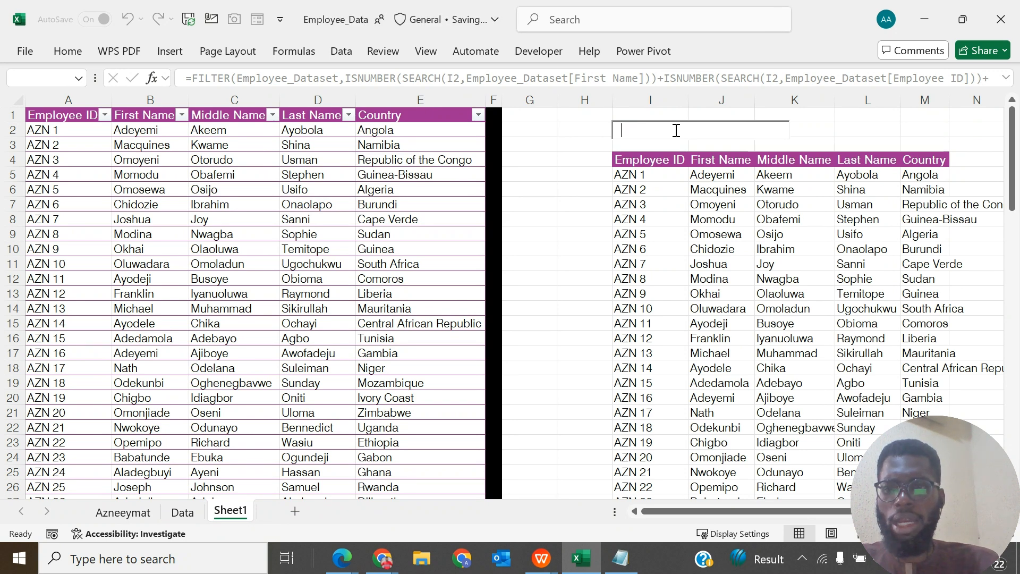
pyautogui.write('22')
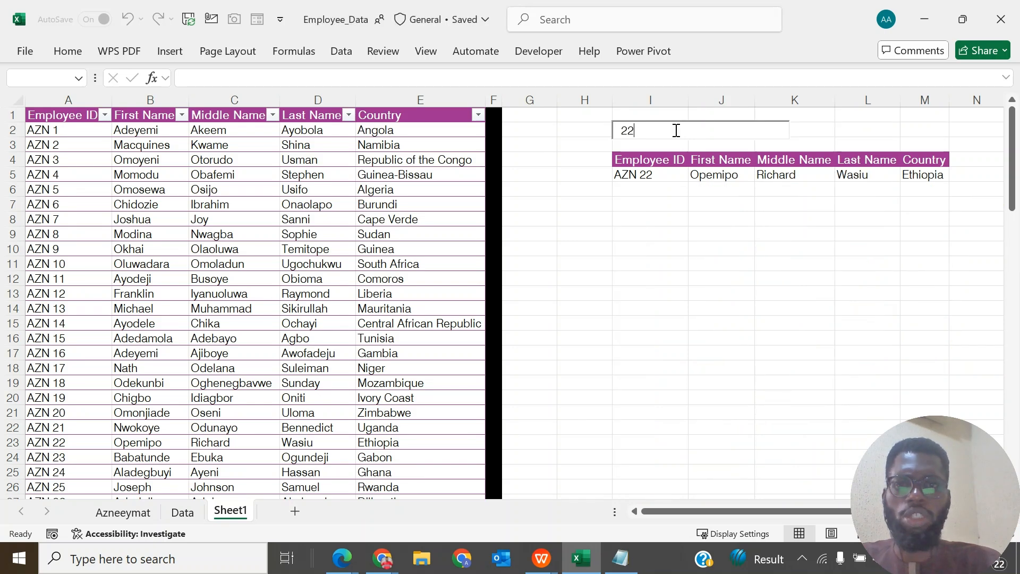
# - Clear 22 from the search box above the results table and search for ALGER instead
pyautogui.press('BackSpace')
pyautogui.press('BackSpace')
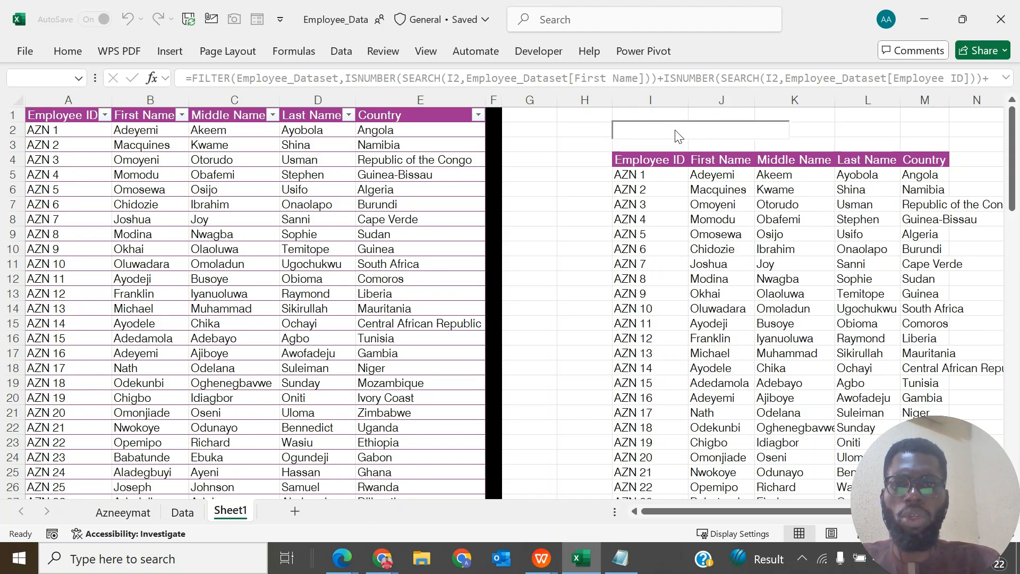
pyautogui.write('A')
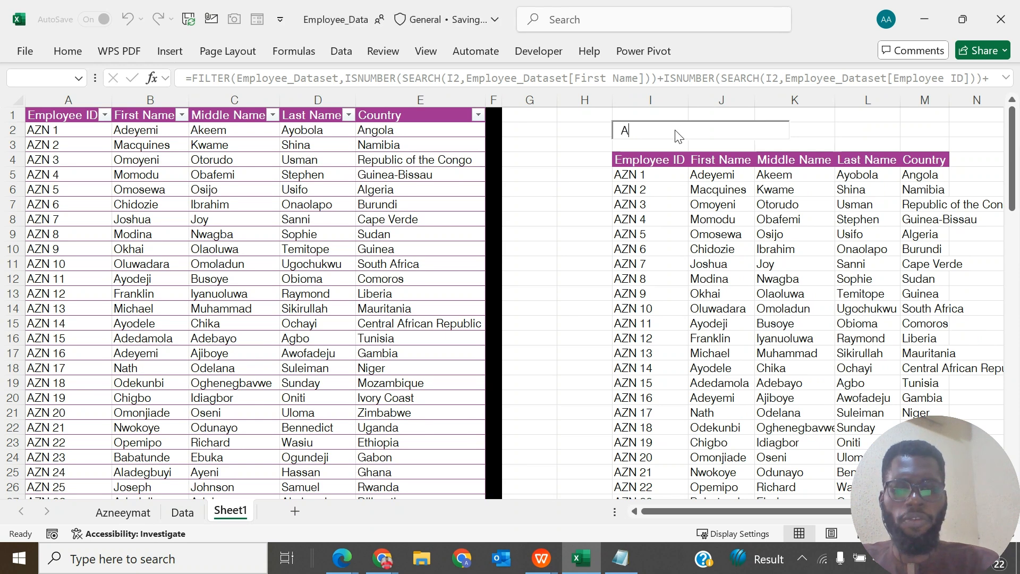
pyautogui.write('LGER')
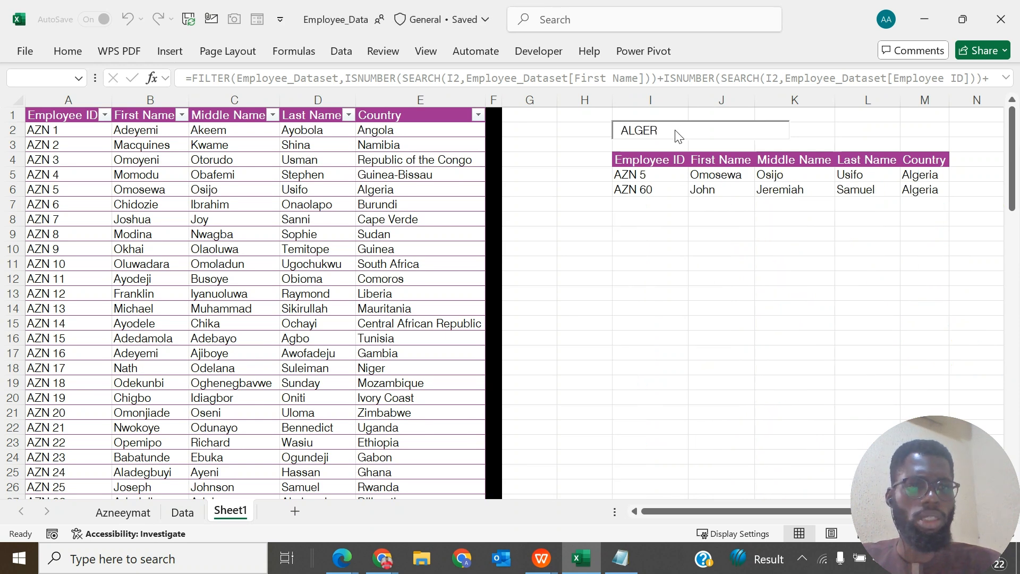
# - Replace the country search with an employee's last name, then empty the search box again
pyautogui.press('BackSpace')
pyautogui.press('BackSpace')
pyautogui.press('BackSpace')
pyautogui.press('BackSpace')
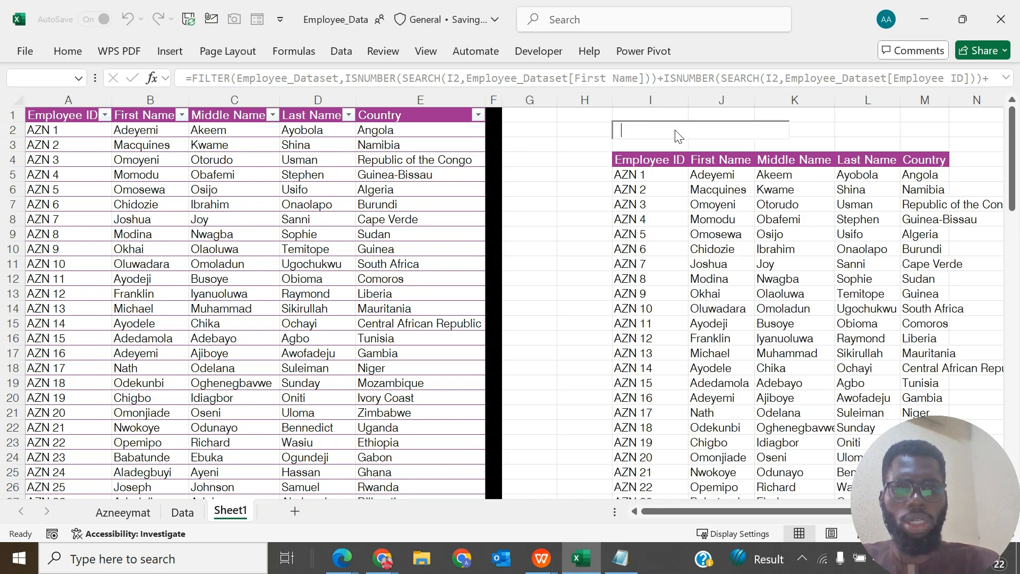
pyautogui.write('SHINA')
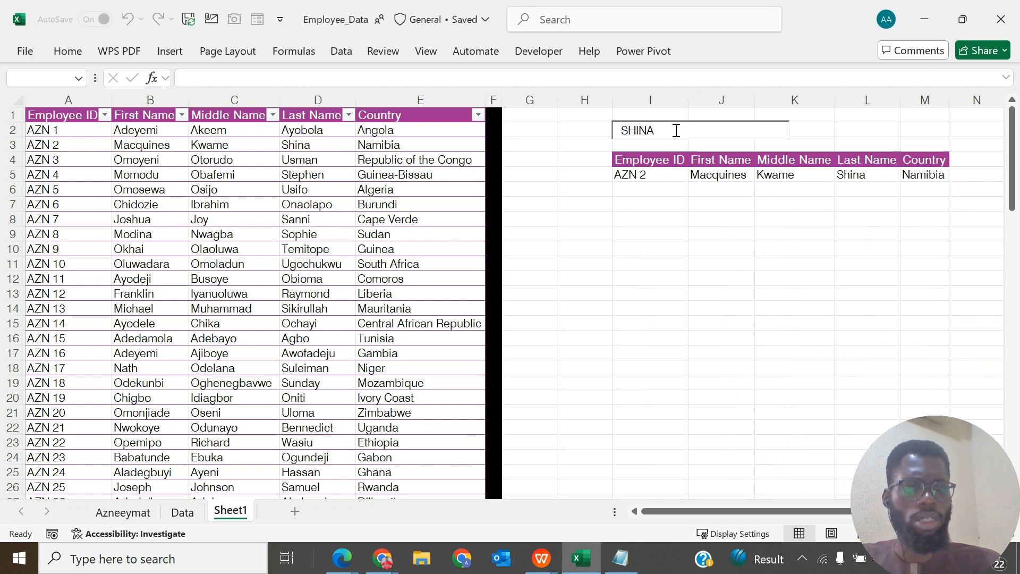
pyautogui.press('BackSpace')
pyautogui.press('BackSpace')
pyautogui.press('BackSpace')
pyautogui.press('BackSpace')
pyautogui.press('BackSpace')
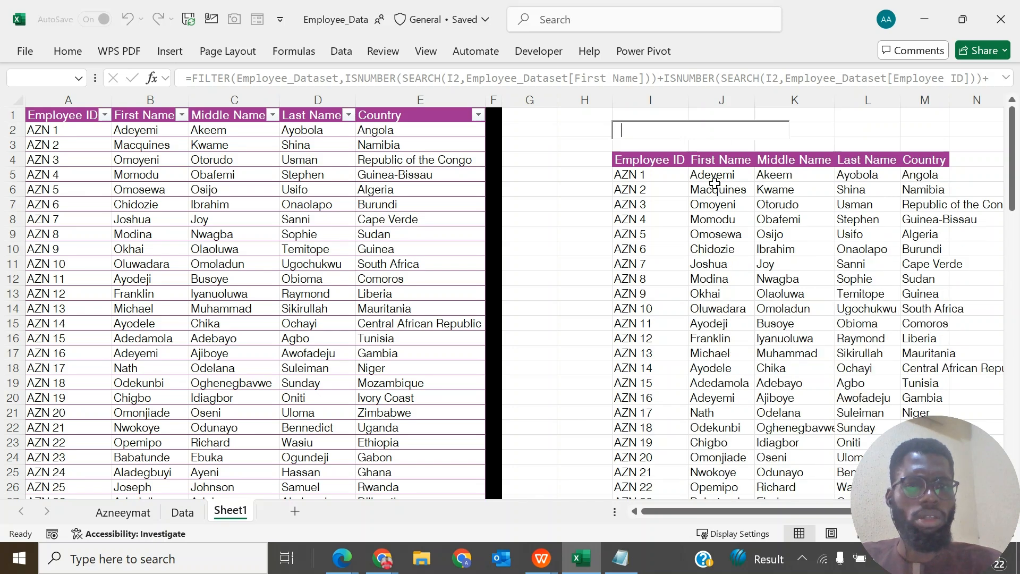
# - Start a Text That Contains conditional formatting rule for all filtered results from I5 to M92
pyautogui.click(630, 175)
pyautogui.hotkey('shift', 'Right')
pyautogui.hotkey('shift', 'Right')
pyautogui.hotkey('shift', 'Right')
pyautogui.hotkey('shift', 'Right')
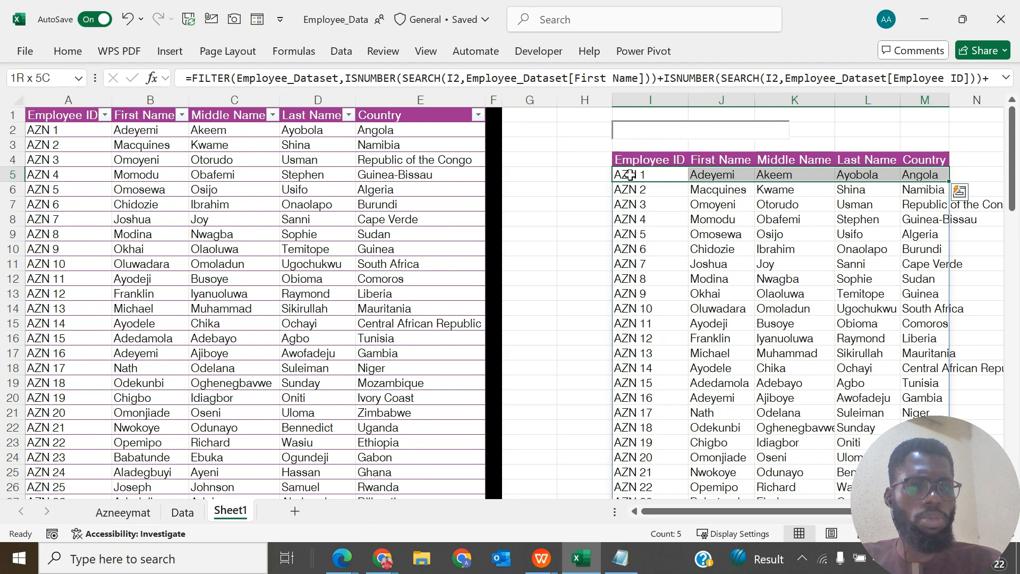
pyautogui.hotkey('ctrl', 'shift', 'Down')
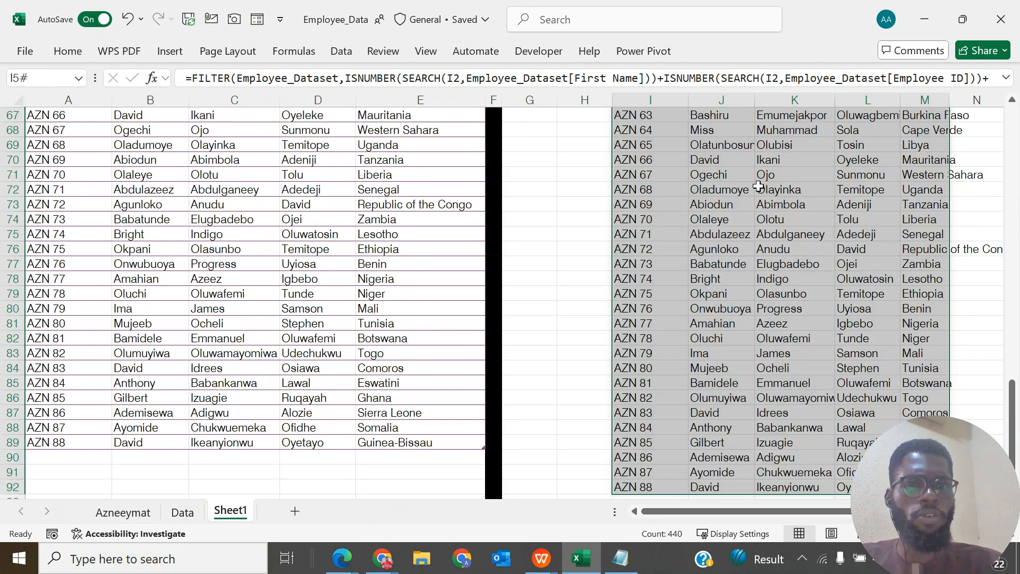
pyautogui.scroll(20, 758, 186)
pyautogui.scroll(2, 374, 107)
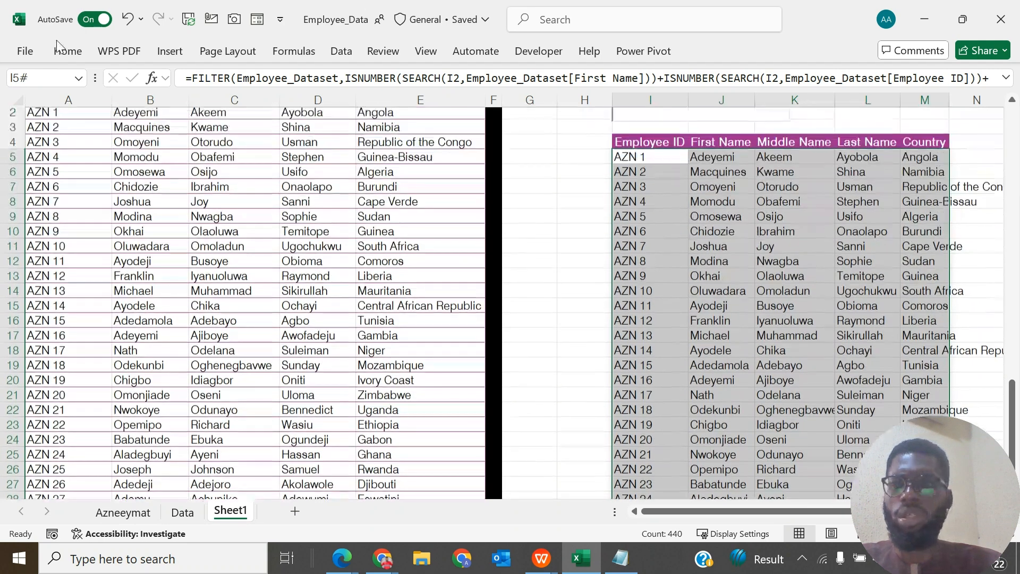
pyautogui.click(69, 53)
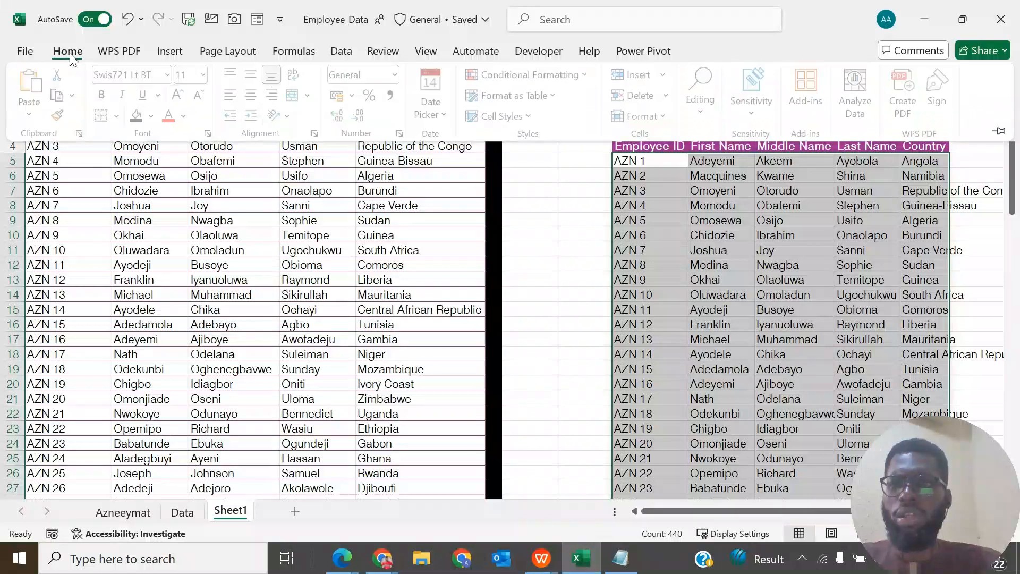
pyautogui.click(587, 78)
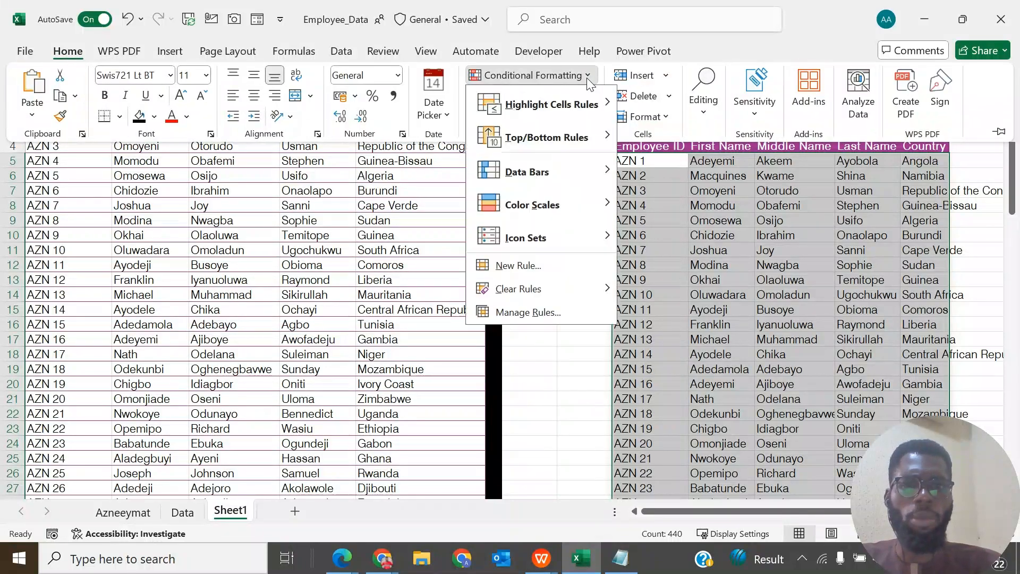
pyautogui.moveTo(572, 109)
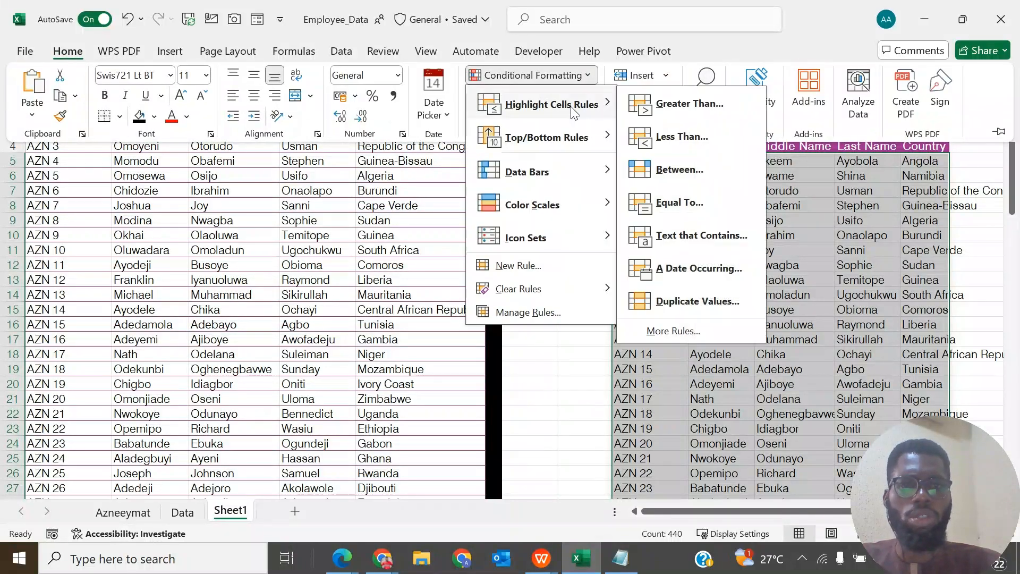
pyautogui.click(701, 236)
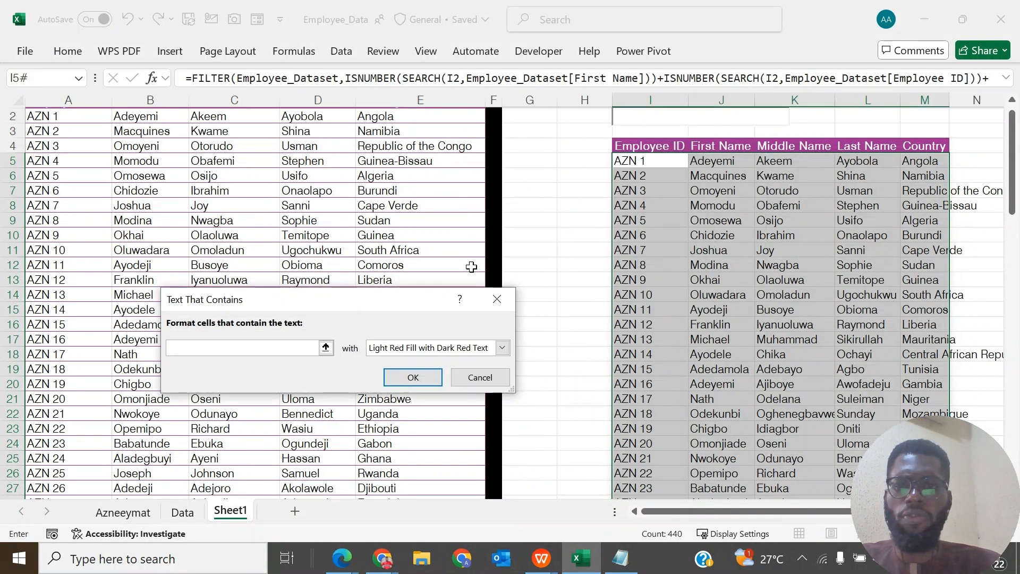
# - Set the rule's text to =$I$2 with Green Fill with Dark Green Text and apply it
pyautogui.click(326, 348)
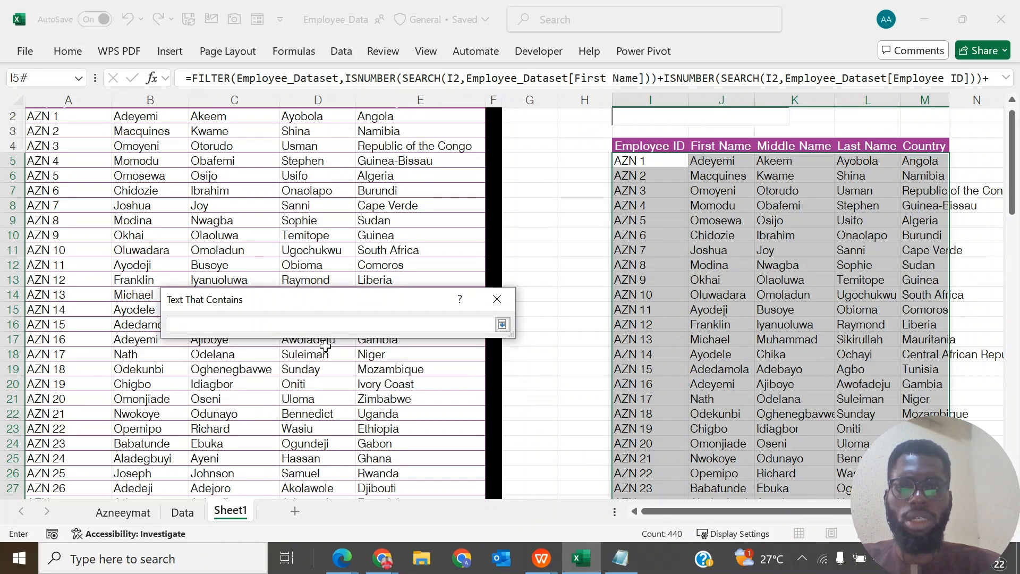
pyautogui.click(579, 118)
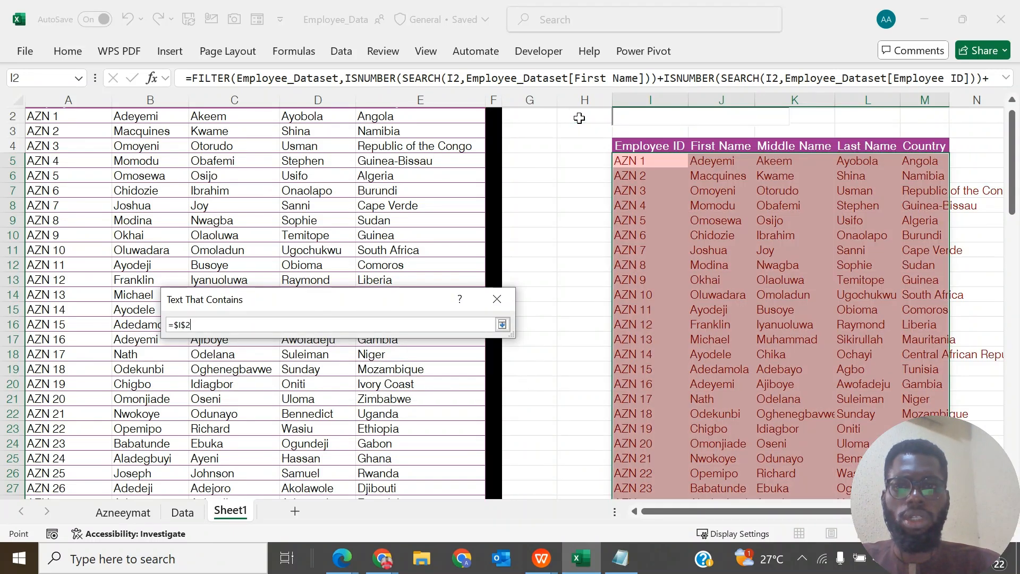
pyautogui.click(502, 325)
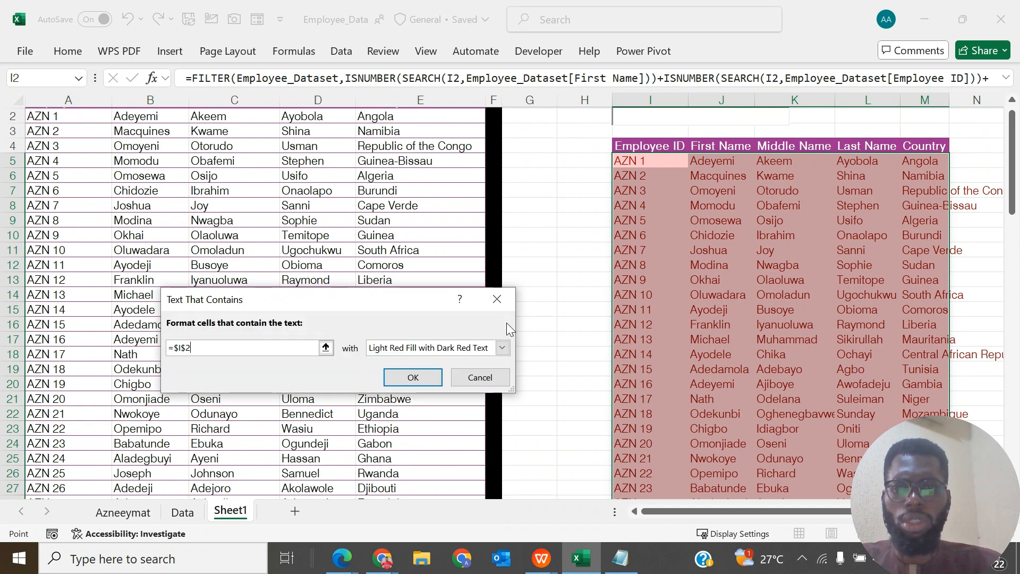
pyautogui.click(504, 351)
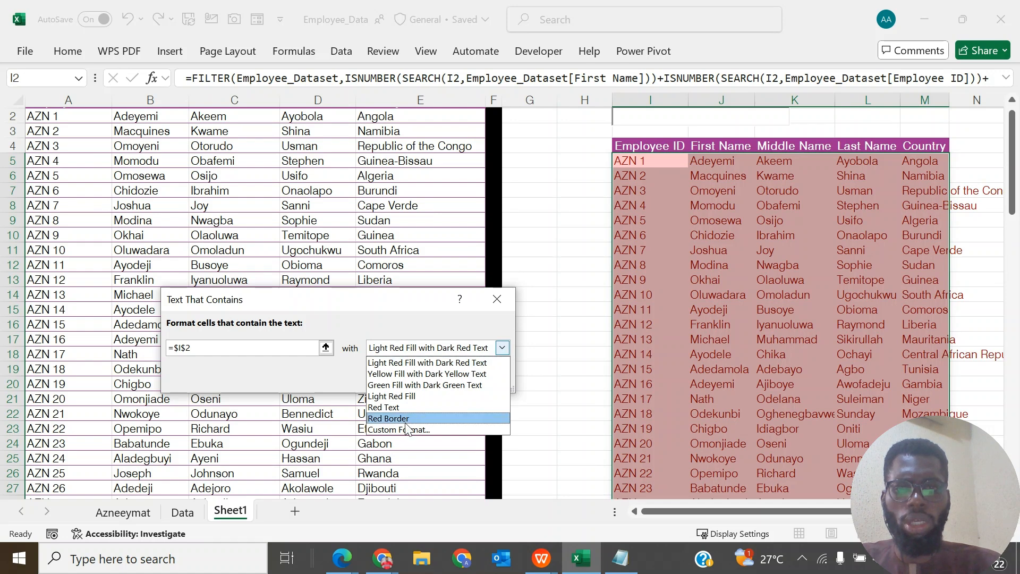
pyautogui.click(401, 385)
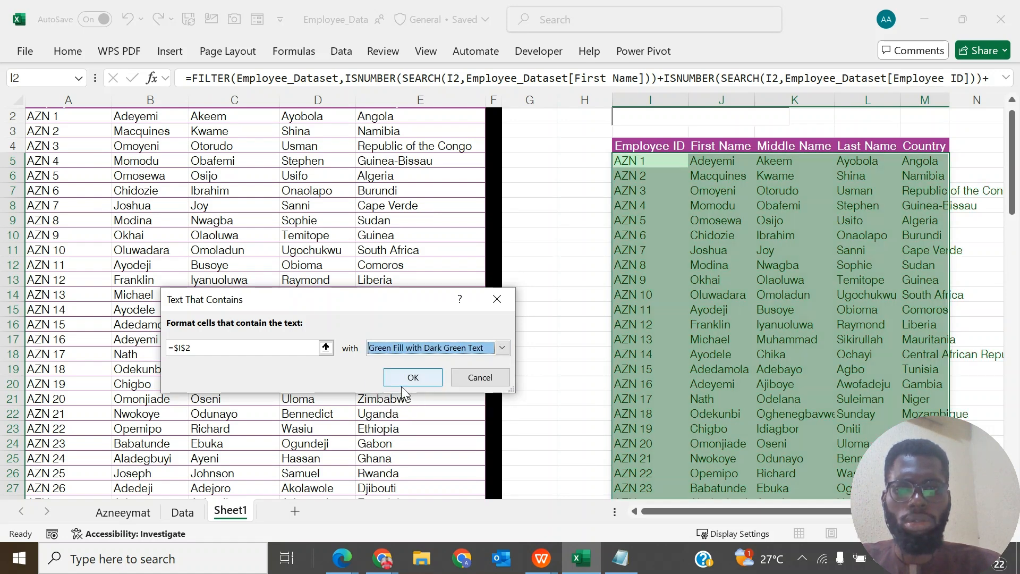
pyautogui.click(413, 377)
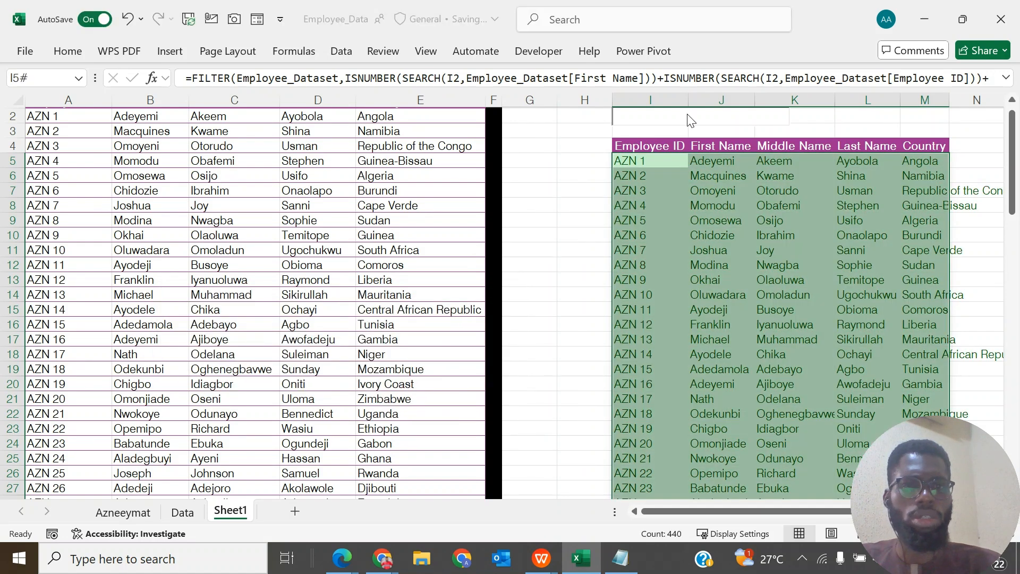
# - Test the highlighting by searching for OSIJ, shorten the search text to OSI, and deselect the results range
pyautogui.click(689, 116)
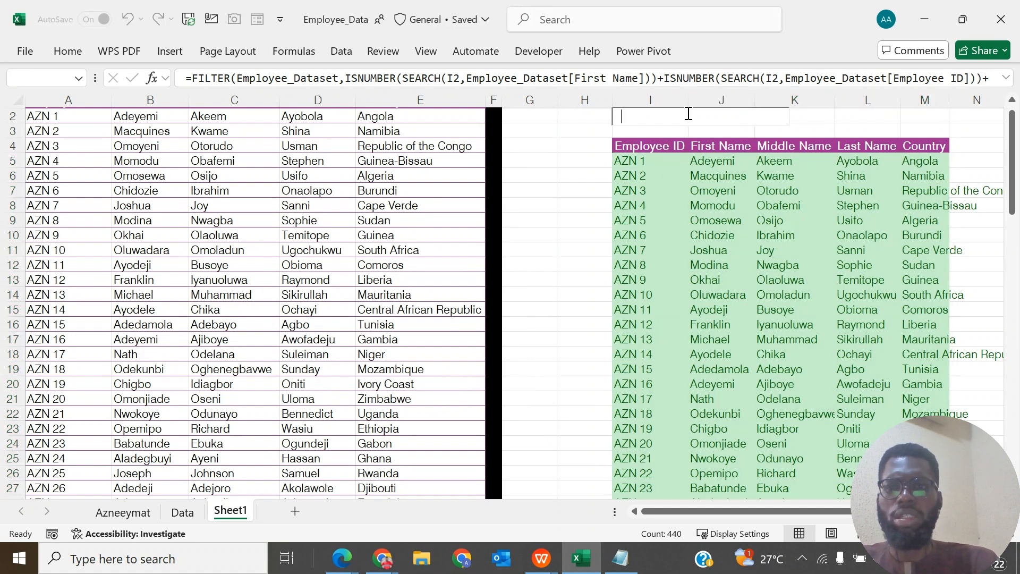
pyautogui.write('o')
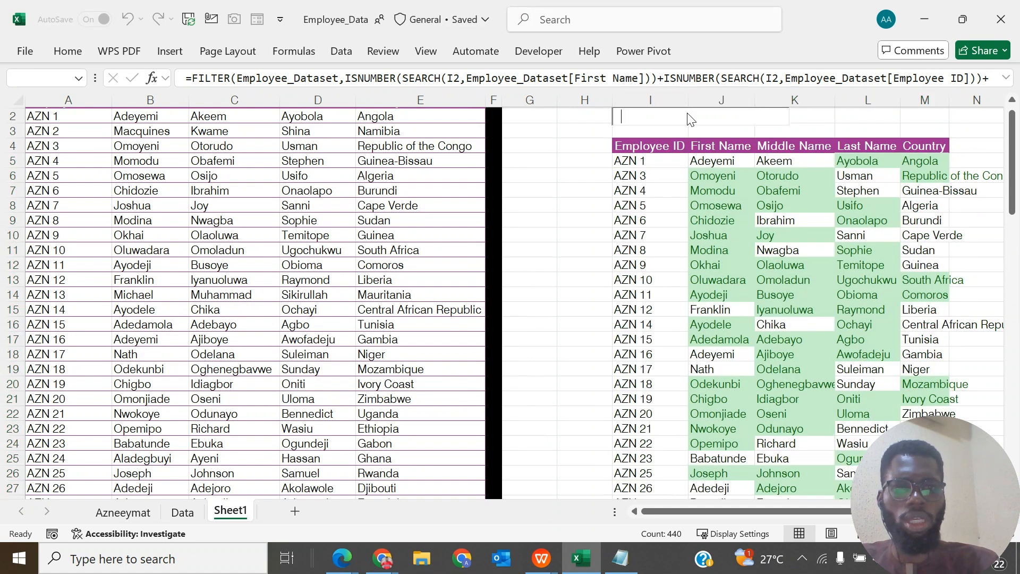
pyautogui.write('si')
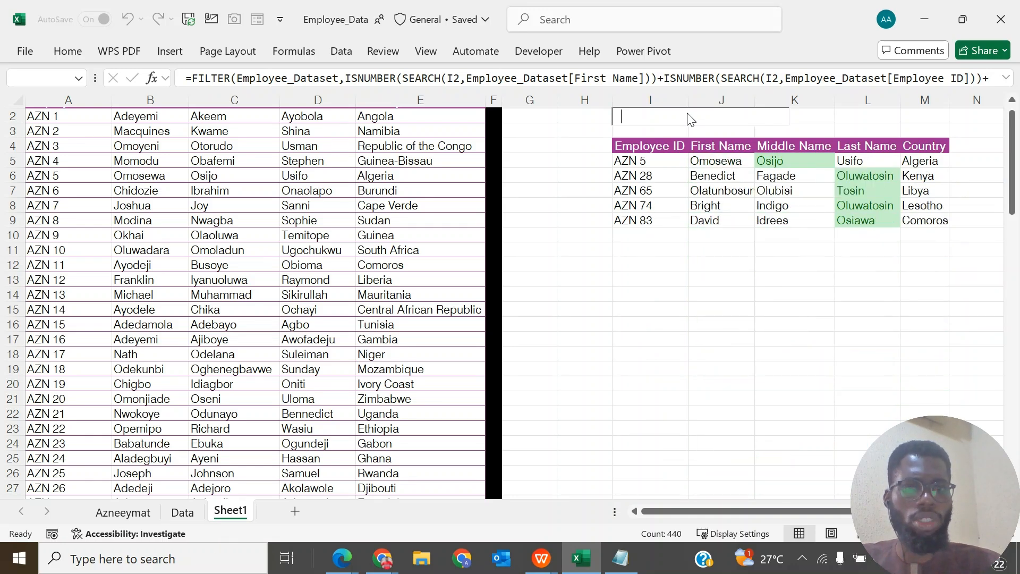
pyautogui.write('j')
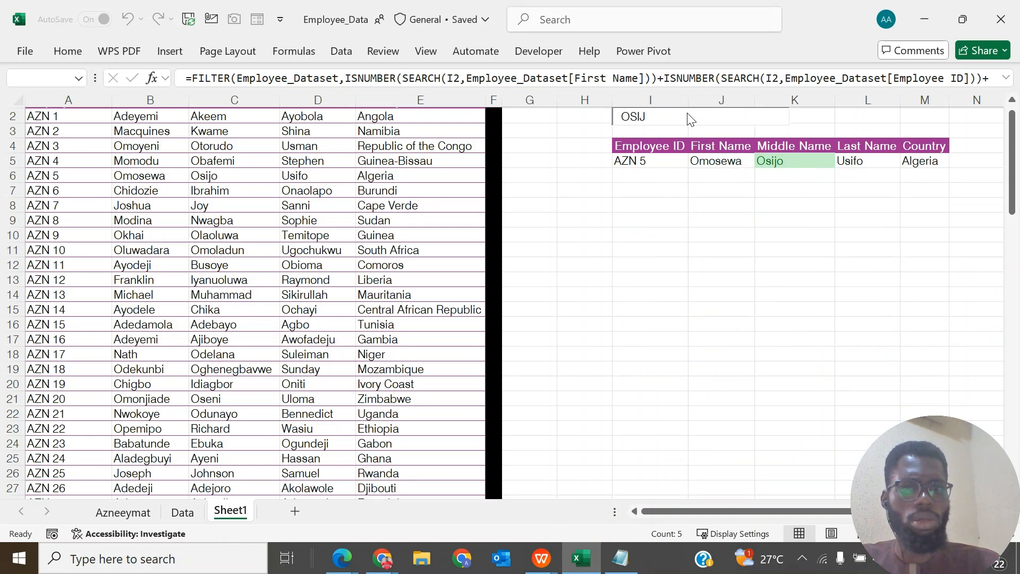
pyautogui.press('BackSpace')
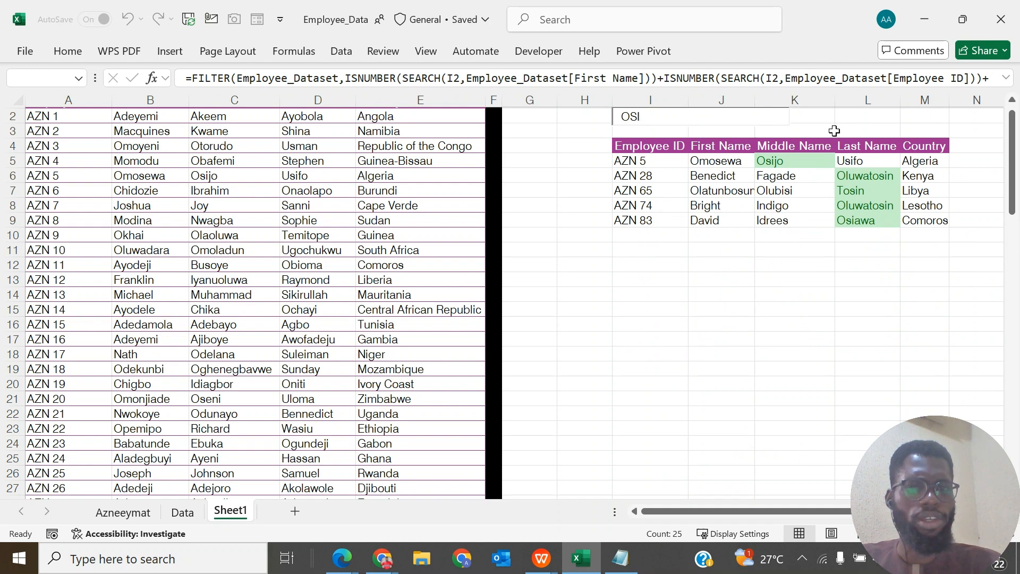
pyautogui.click(623, 152)
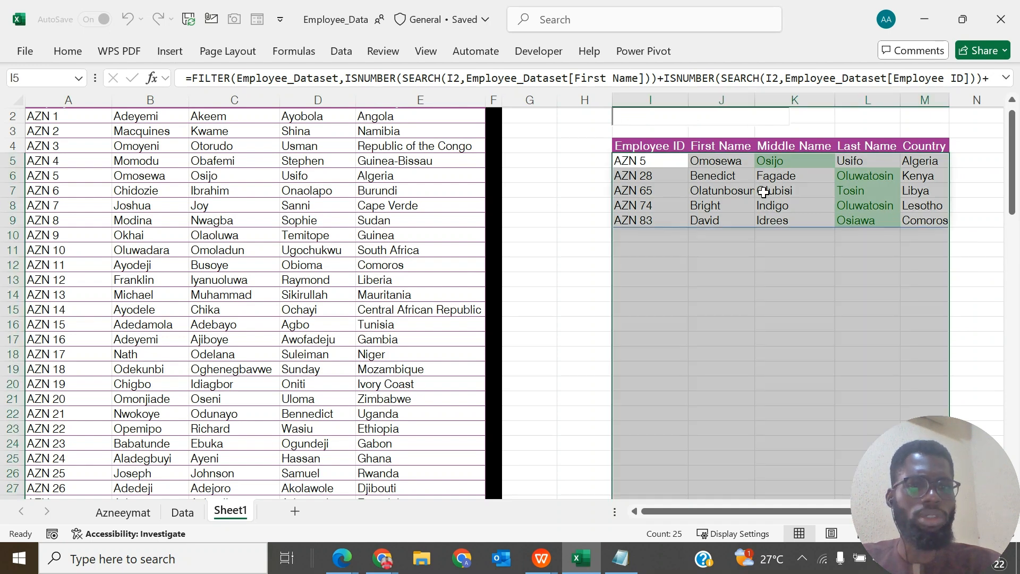
pyautogui.click(599, 135)
pyautogui.scroll(1, 599, 135)
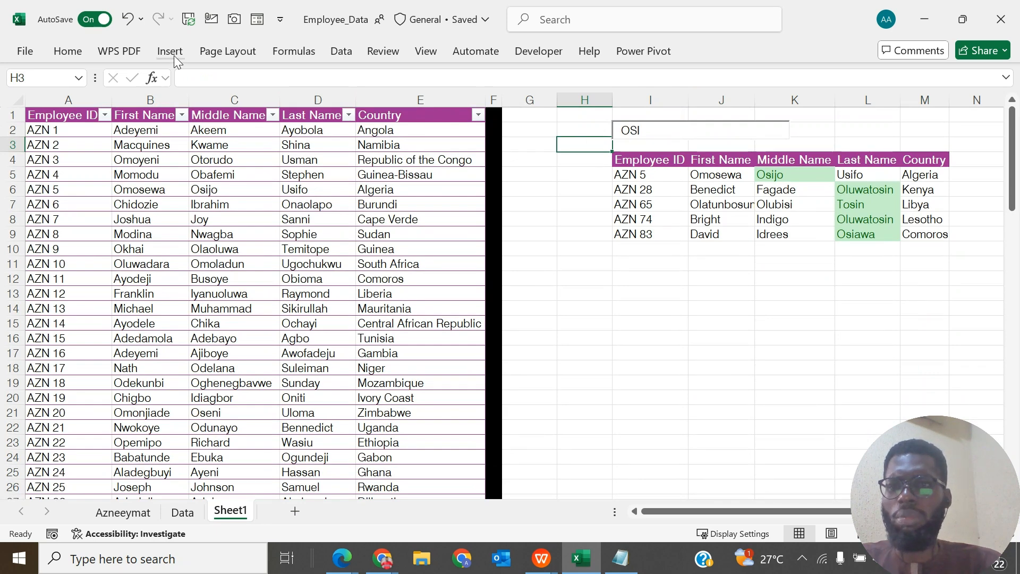
# - Draw a rounded-corner rectangle about 7.5 cm wide and 0.9 cm high over the search box, extending into column H
pyautogui.click(63, 53)
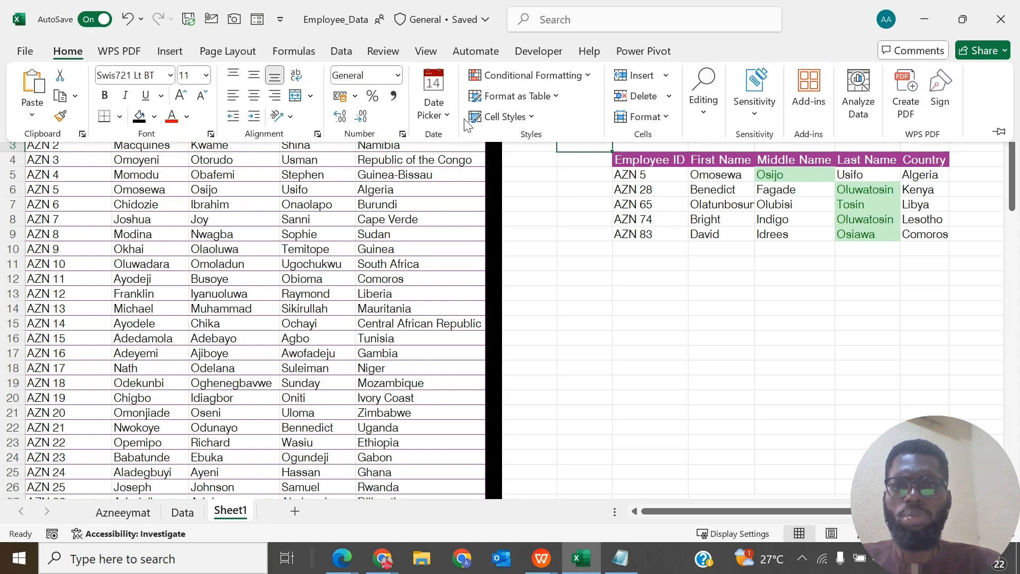
pyautogui.click(162, 53)
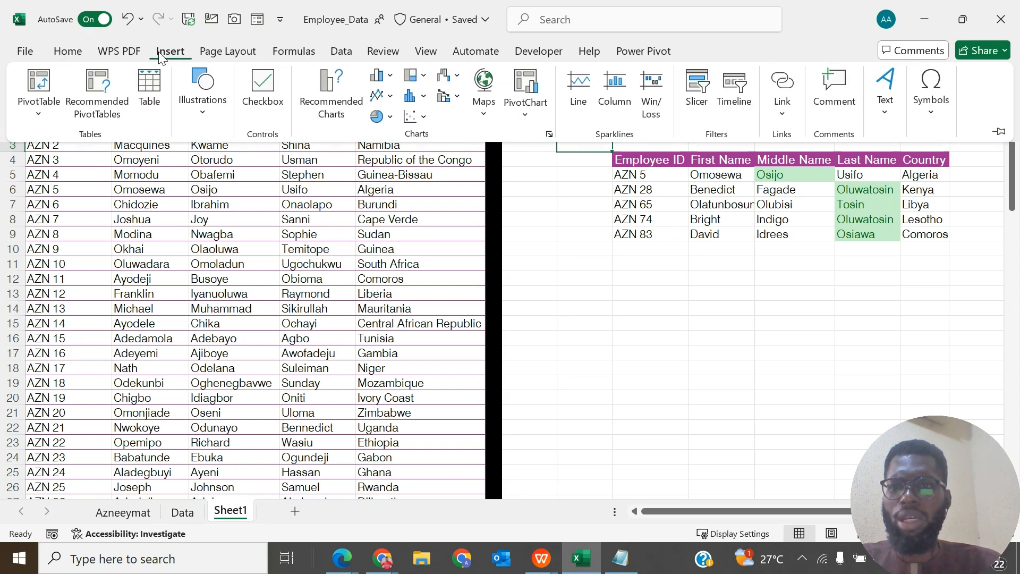
pyautogui.click(201, 121)
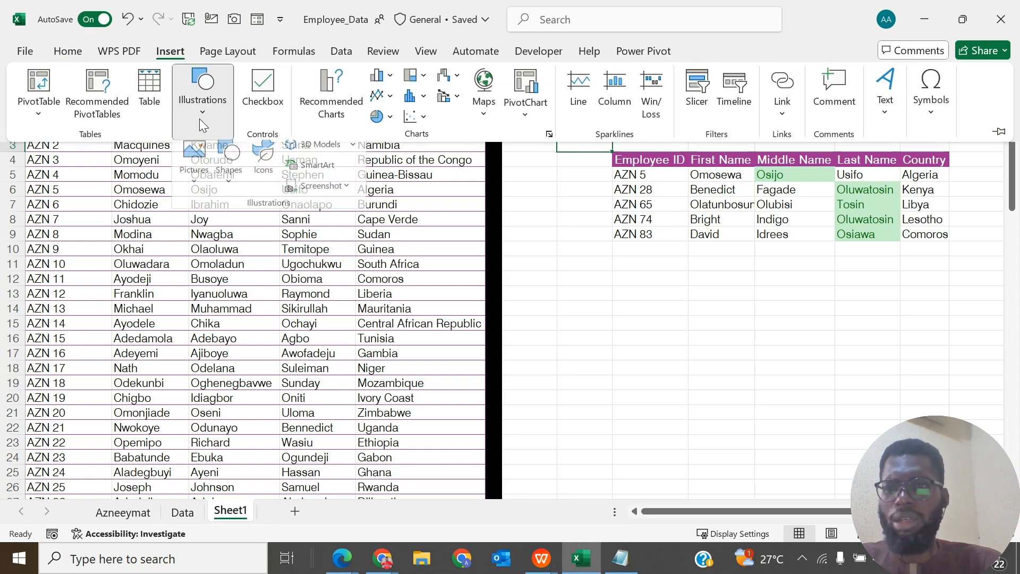
pyautogui.click(238, 187)
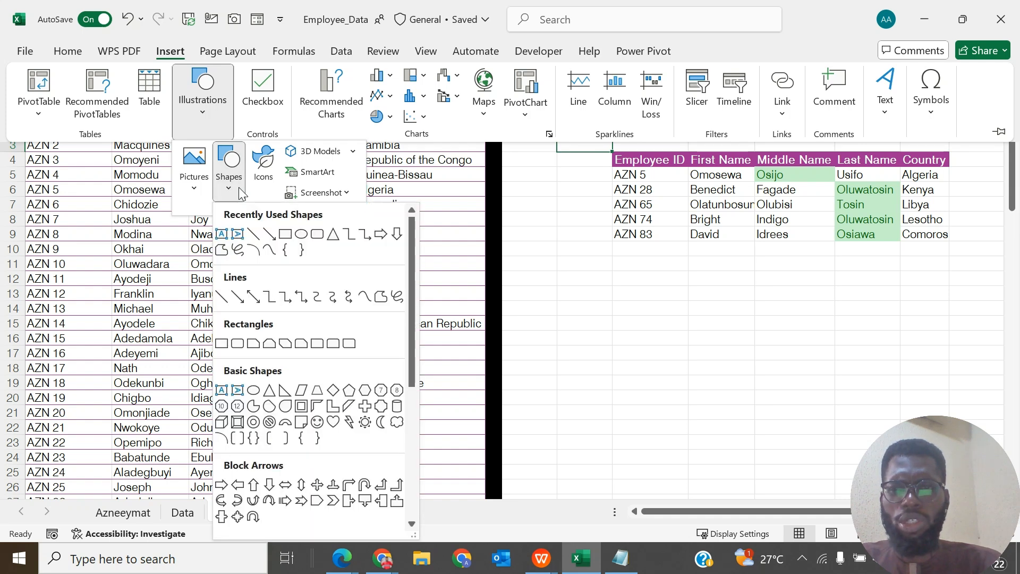
pyautogui.click(318, 234)
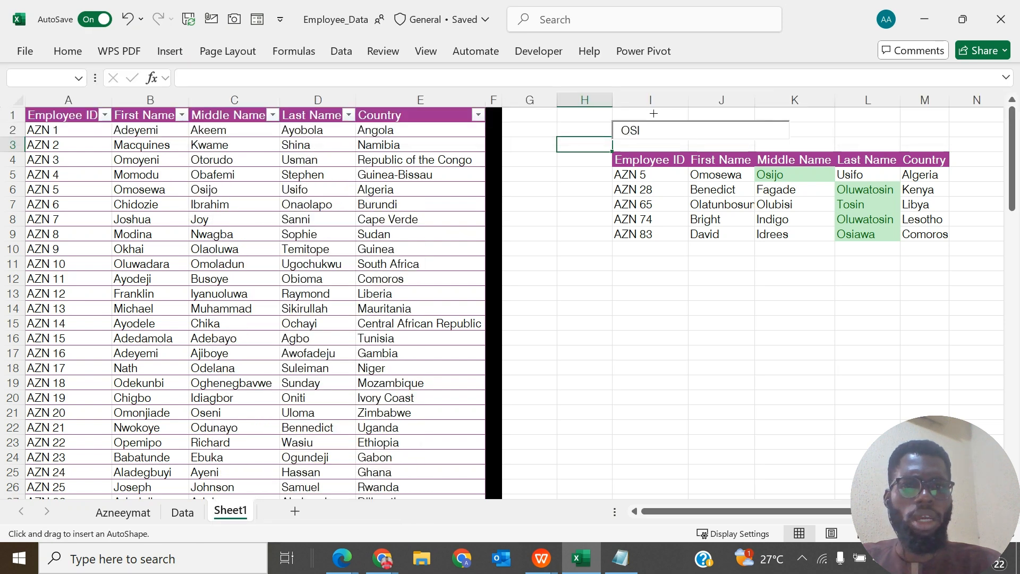
pyautogui.moveTo(589, 117)
pyautogui.mouseDown()
pyautogui.moveTo(676, 136)
pyautogui.moveTo(808, 141)
pyautogui.moveTo(798, 142)
pyautogui.mouseUp()
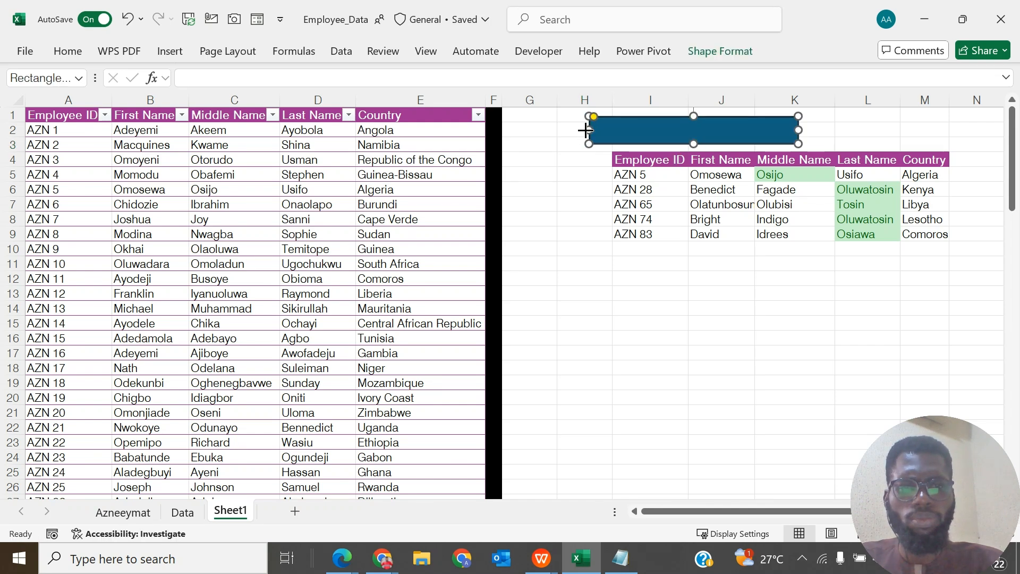
pyautogui.moveTo(585, 130); pyautogui.dragTo(571, 130)
pyautogui.moveTo(685, 148); pyautogui.dragTo(685, 144)
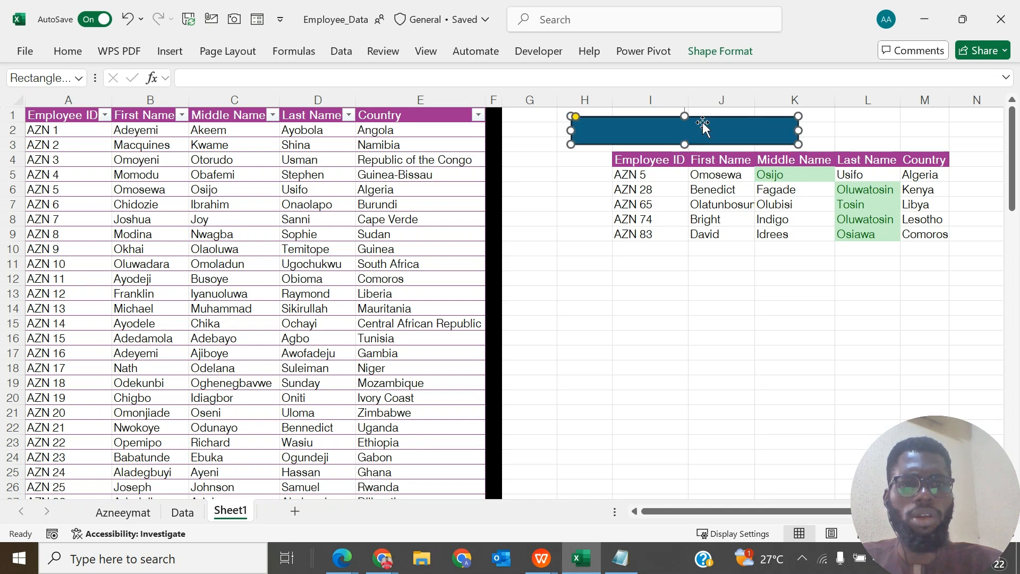
# - Send the rounded rectangle to the back so it sits behind the search text box
pyautogui.click(719, 54)
pyautogui.click(718, 55)
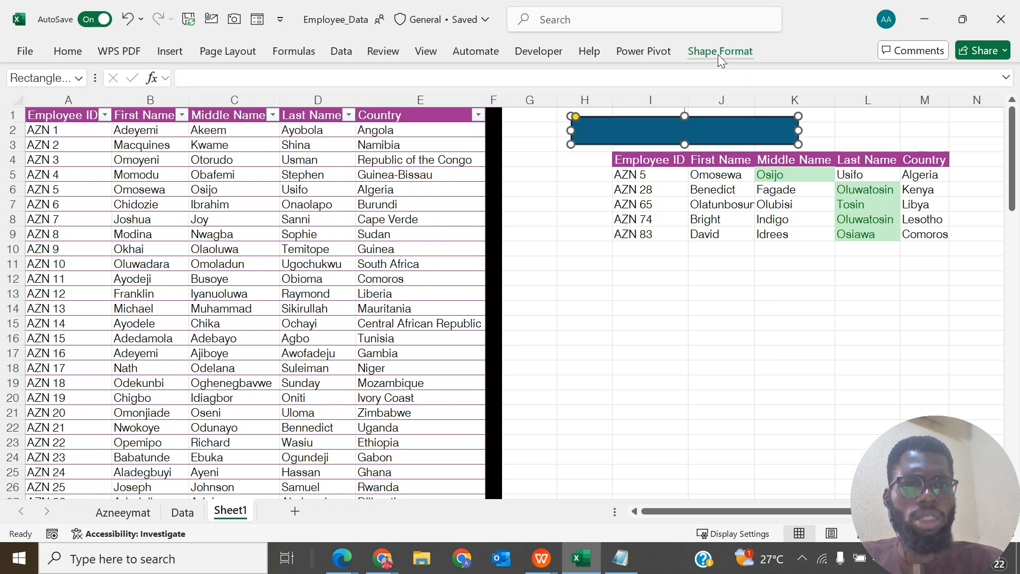
pyautogui.click(718, 55)
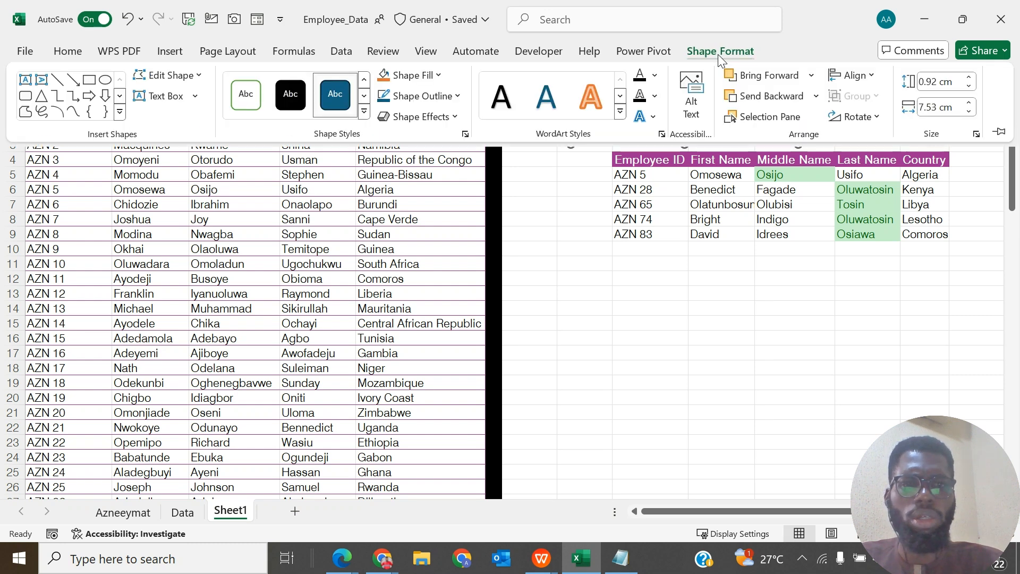
pyautogui.click(718, 54)
pyautogui.click(720, 55)
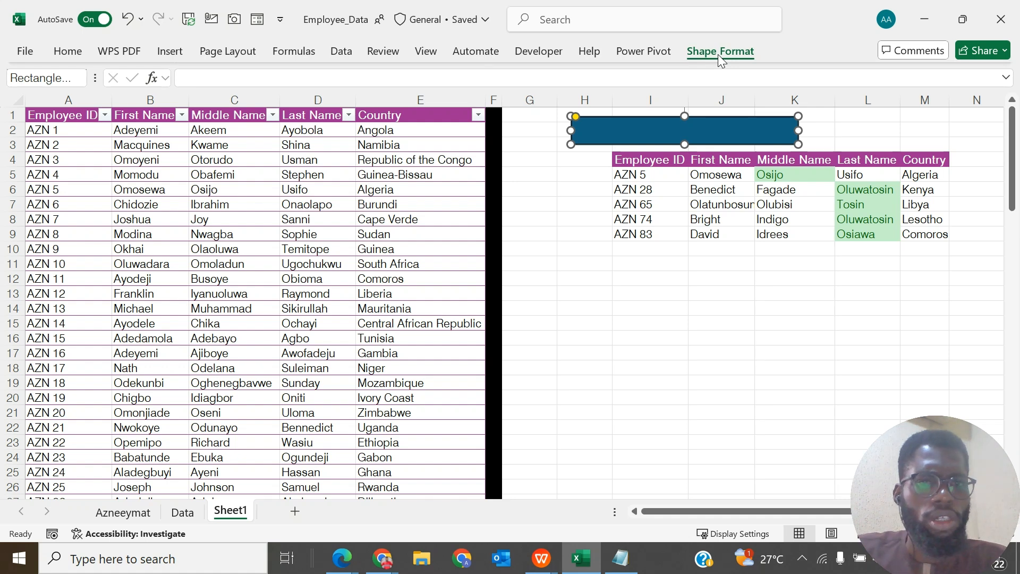
pyautogui.click(718, 56)
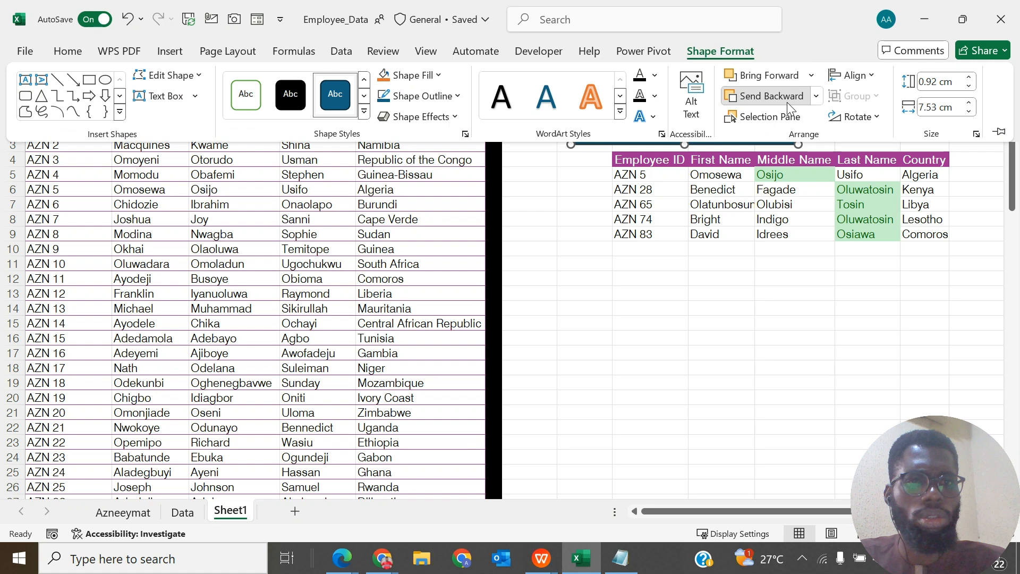
pyautogui.click(816, 101)
pyautogui.click(782, 139)
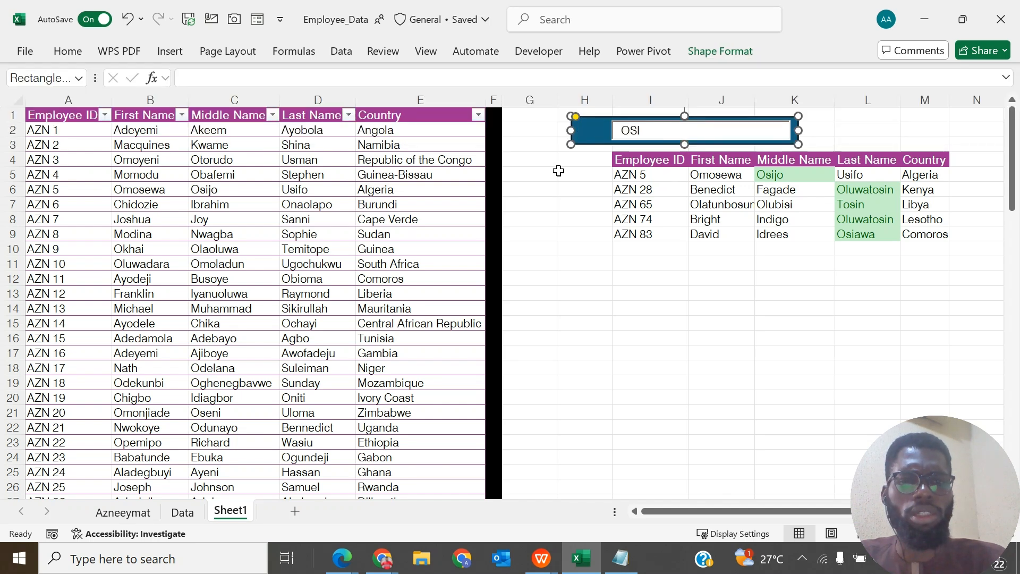
# - Search the stock icons for SEARCH and insert the solid magnifying glass icon
pyautogui.click(166, 52)
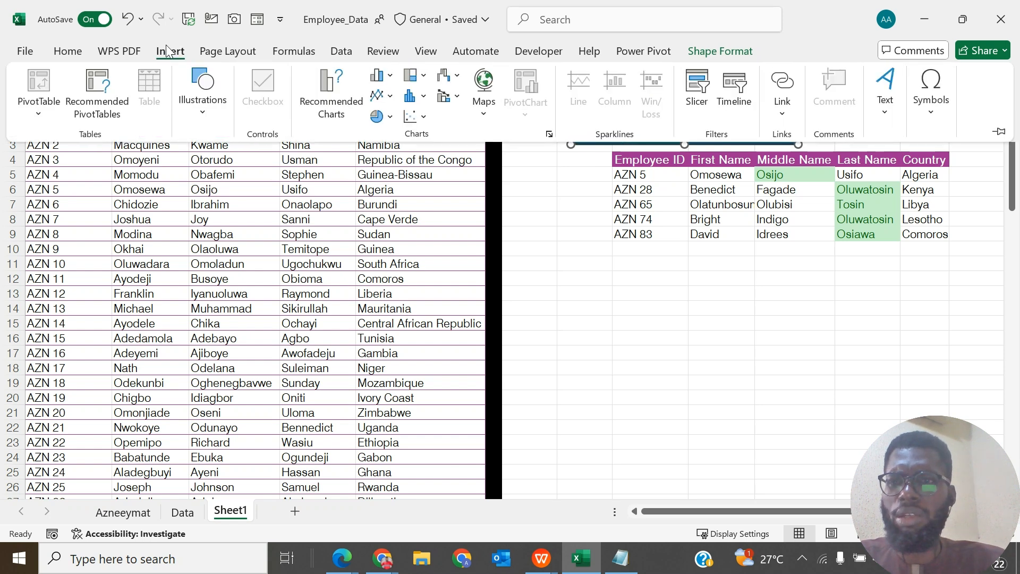
pyautogui.click(201, 111)
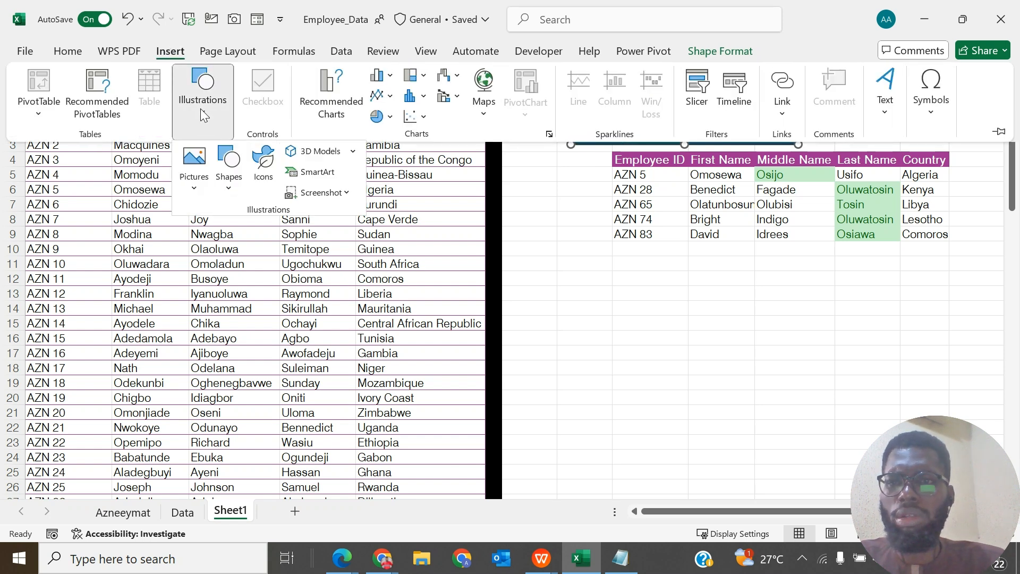
pyautogui.click(265, 187)
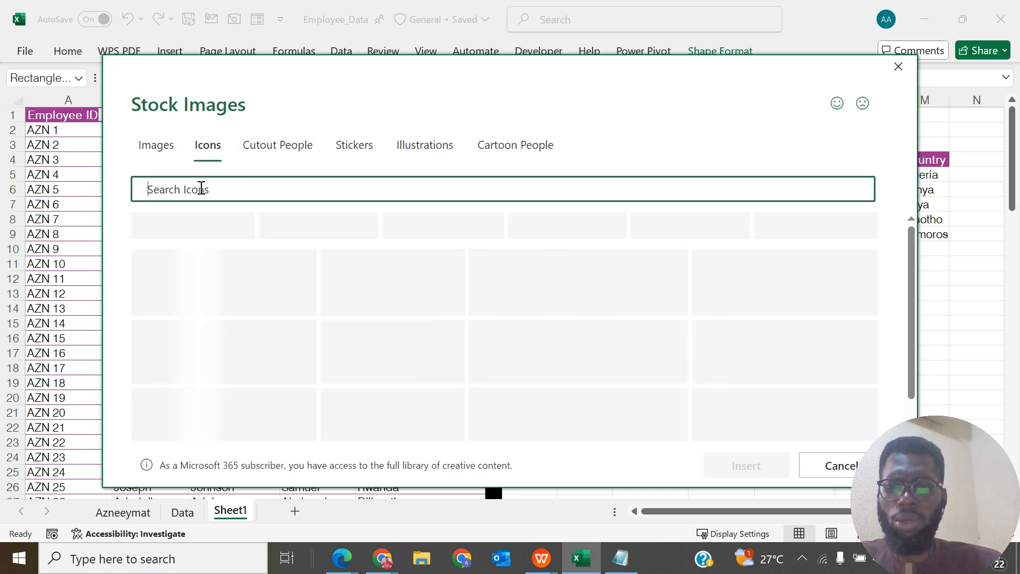
pyautogui.write('SEAR')
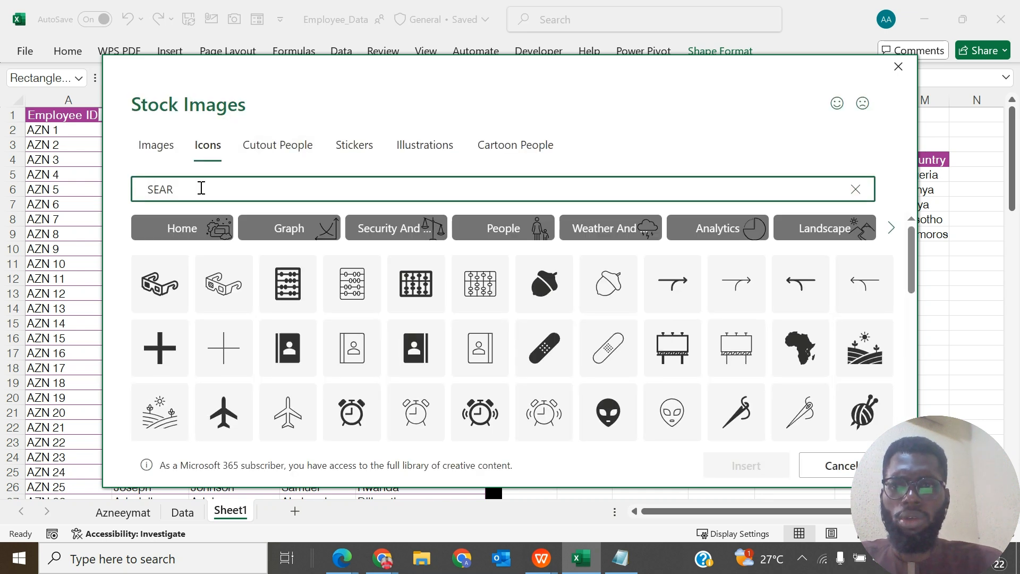
pyautogui.write('CG')
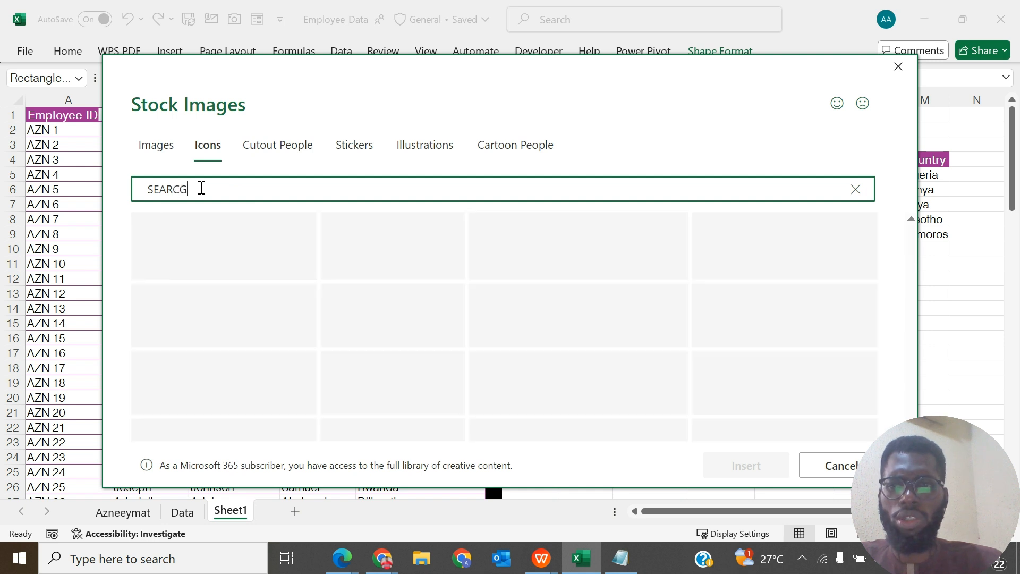
pyautogui.press('BackSpace')
pyautogui.write('H')
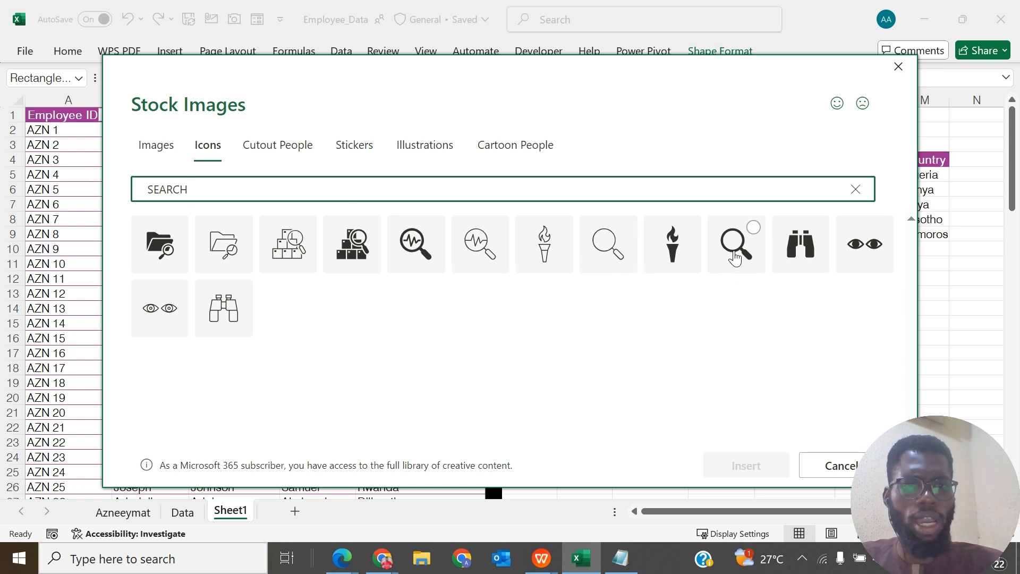
pyautogui.click(736, 254)
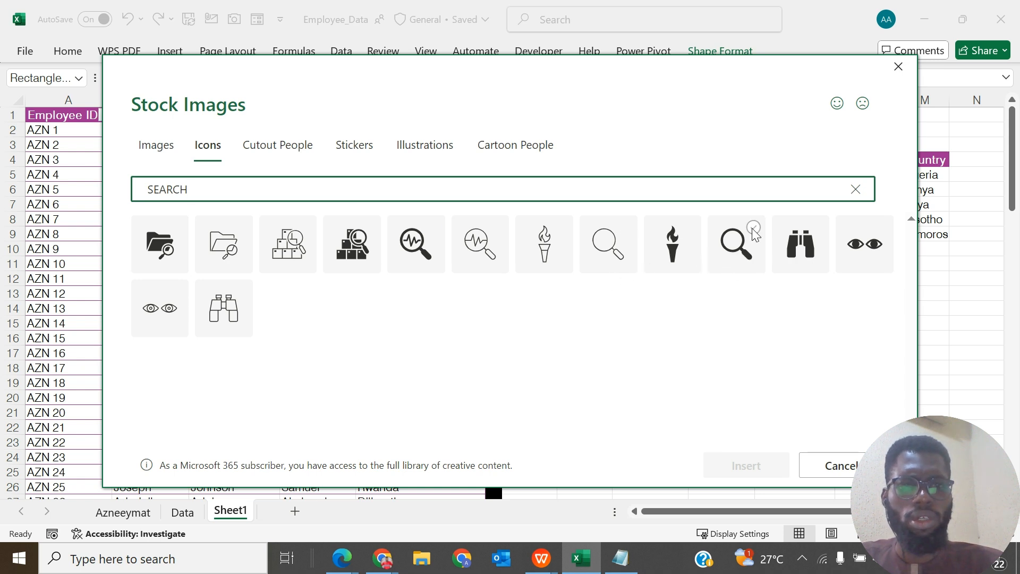
pyautogui.click(754, 466)
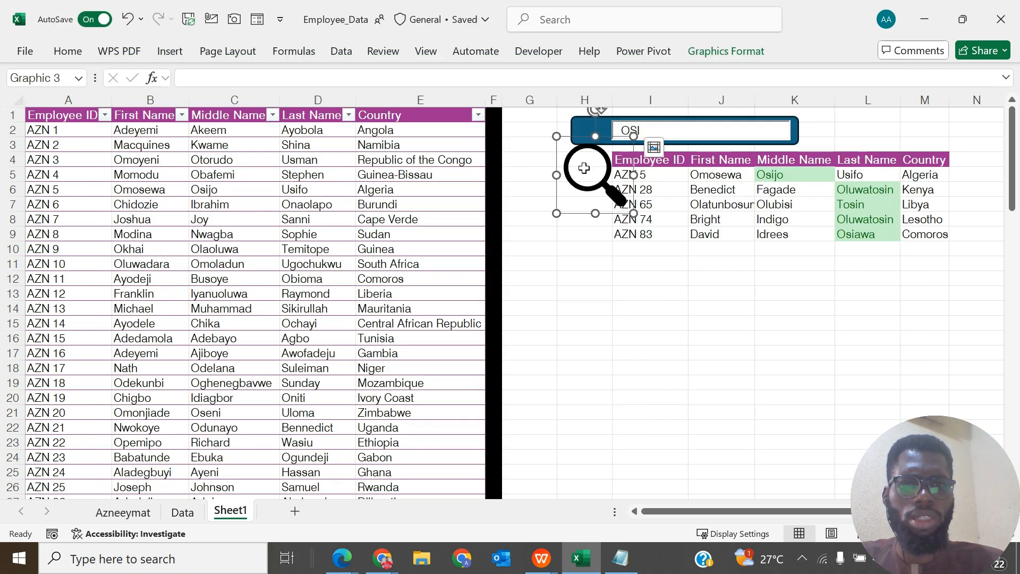
# - Apply the preset style with white fill and dark blue outline to the magnifying glass icon
pyautogui.click(733, 49)
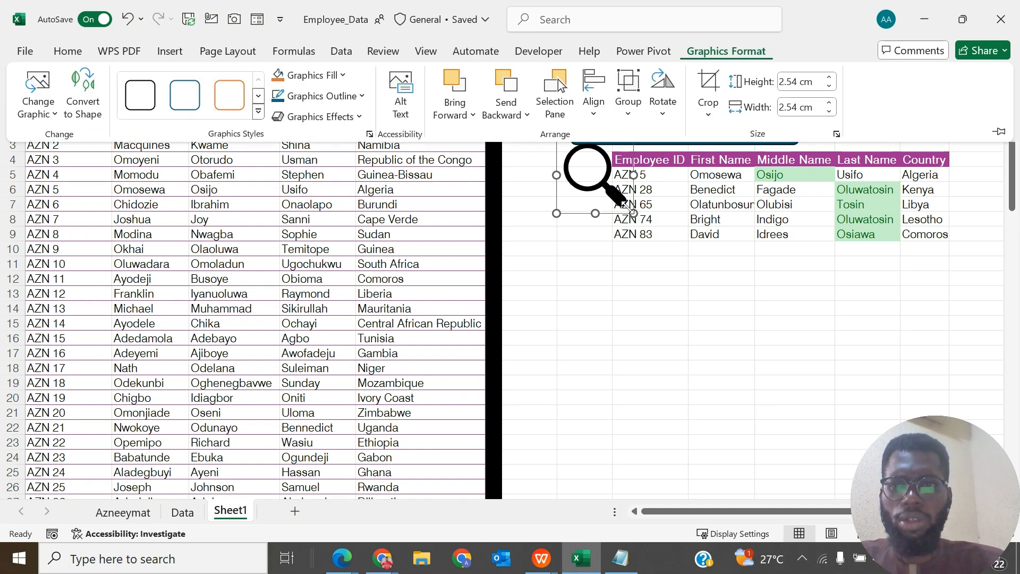
pyautogui.click(258, 116)
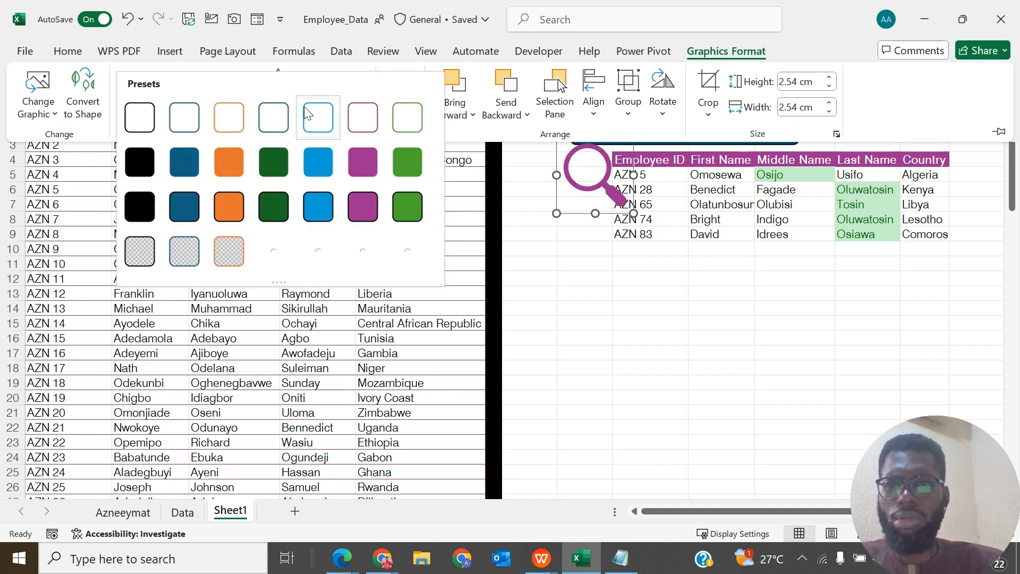
pyautogui.click(179, 125)
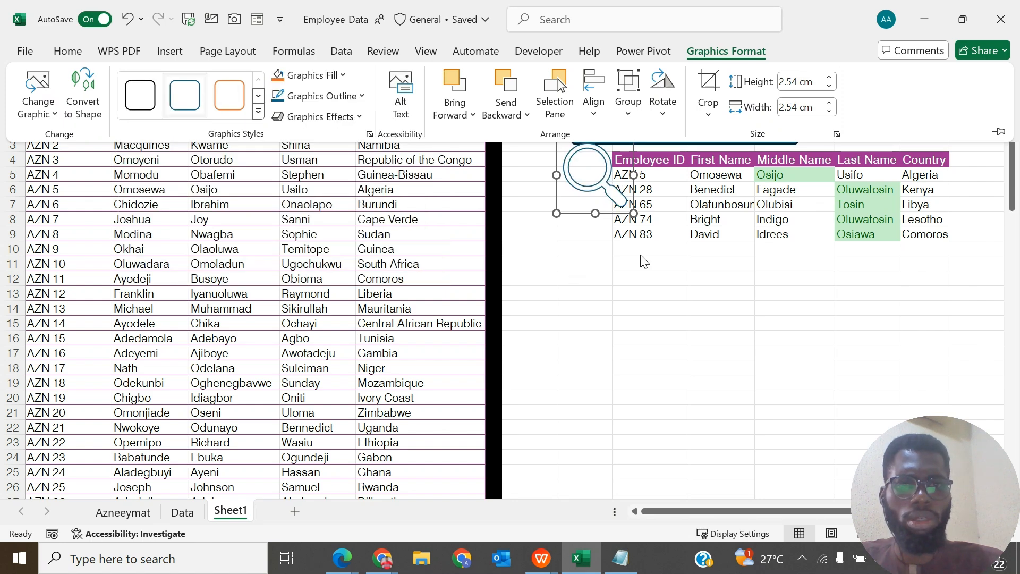
# - Shrink the magnifying glass icon and place it on the blue rectangle beside the search field, then deselect it
pyautogui.click(634, 215)
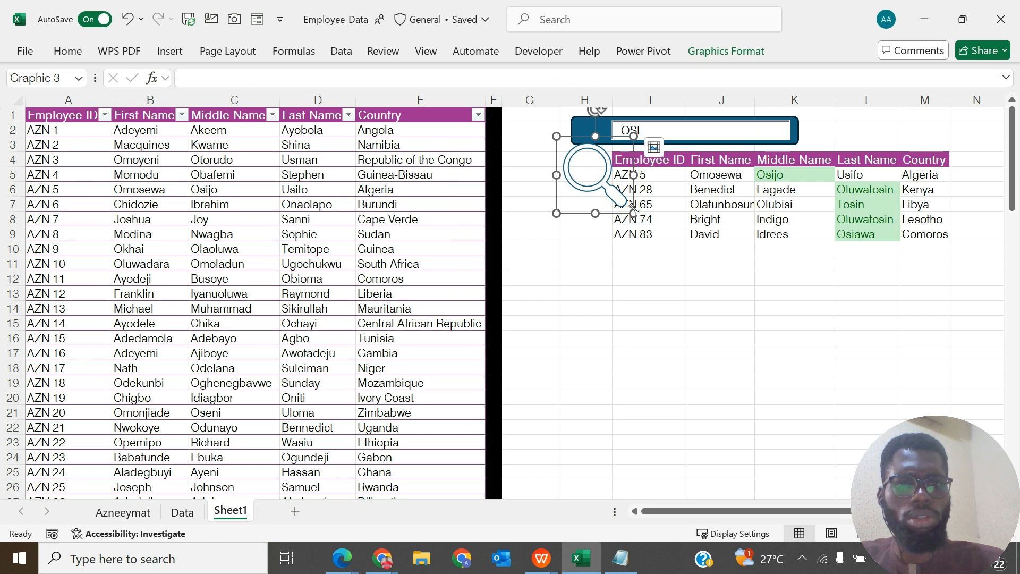
pyautogui.moveTo(633, 213); pyautogui.dragTo(602, 137)
pyautogui.click(569, 154)
pyautogui.click(592, 130)
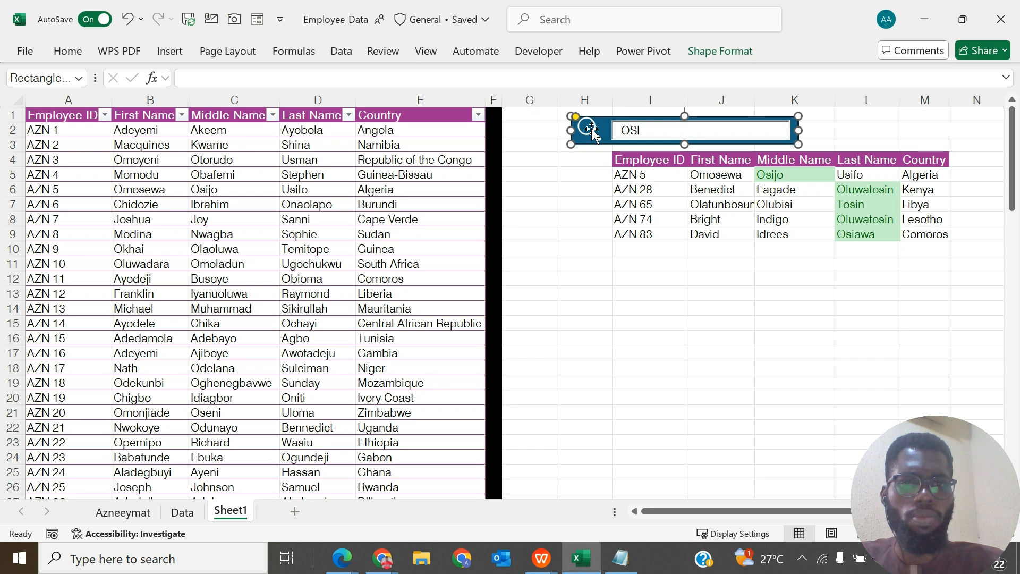
pyautogui.click(812, 306)
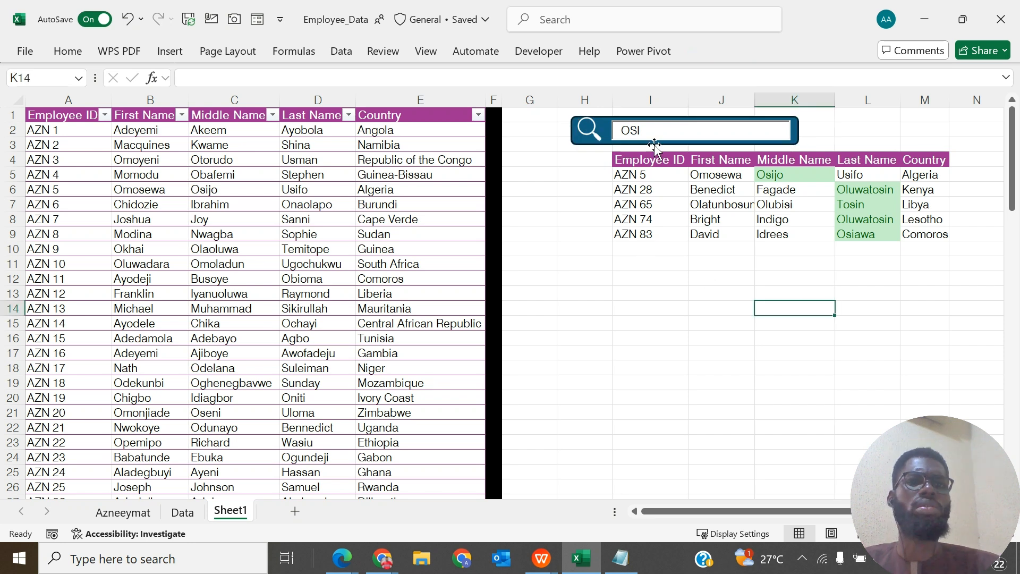
# - Clear the search box and test the filter by searching for BURUN
pyautogui.click(654, 134)
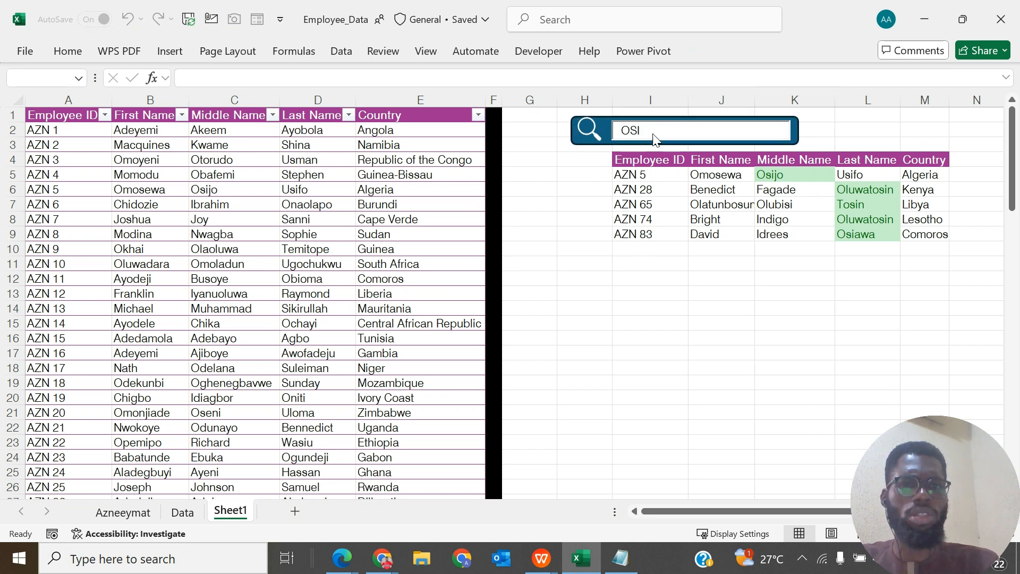
pyautogui.press('BackSpace')
pyautogui.press('BackSpace')
pyautogui.press('BackSpace')
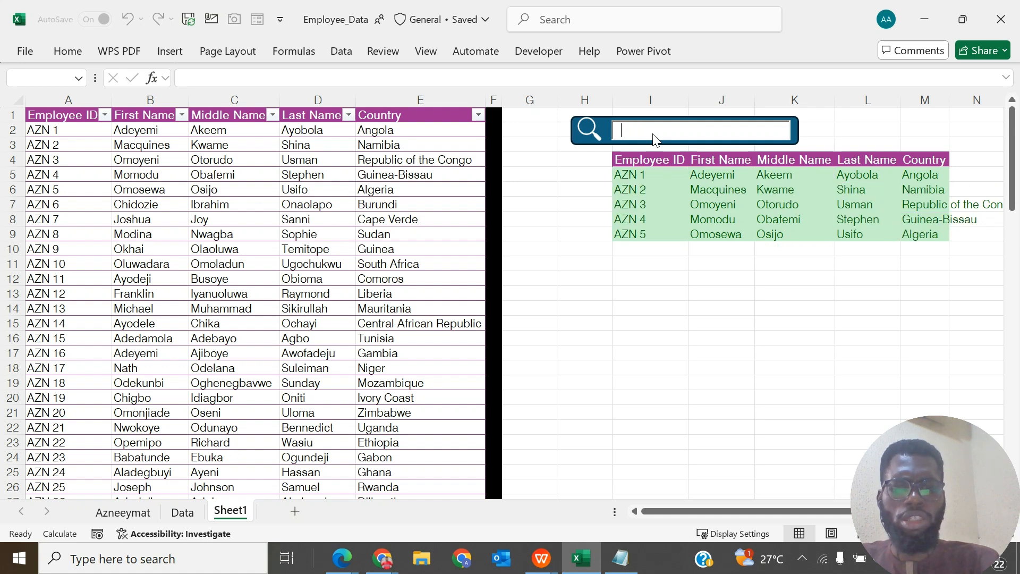
pyautogui.write('B')
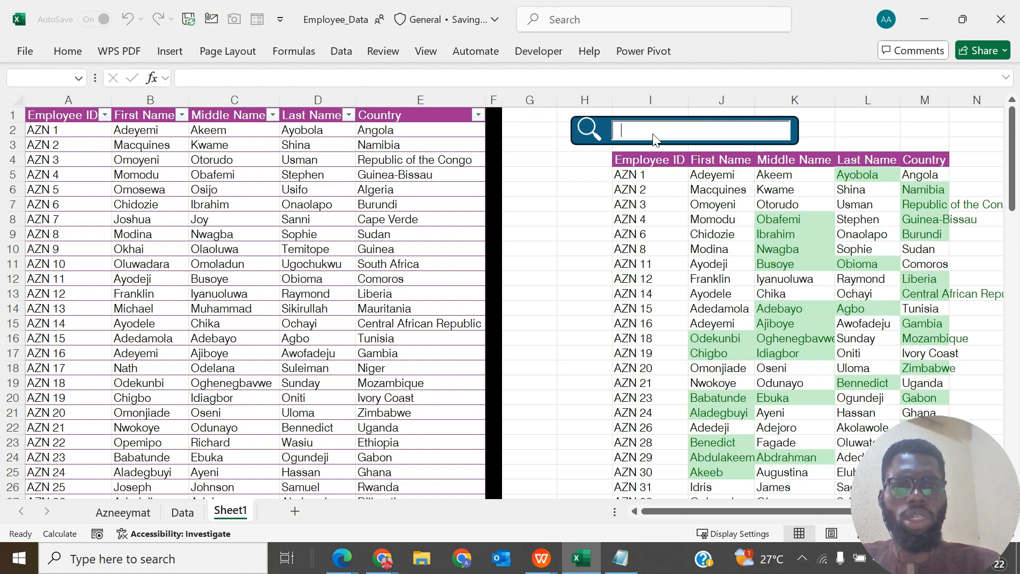
pyautogui.write('URU')
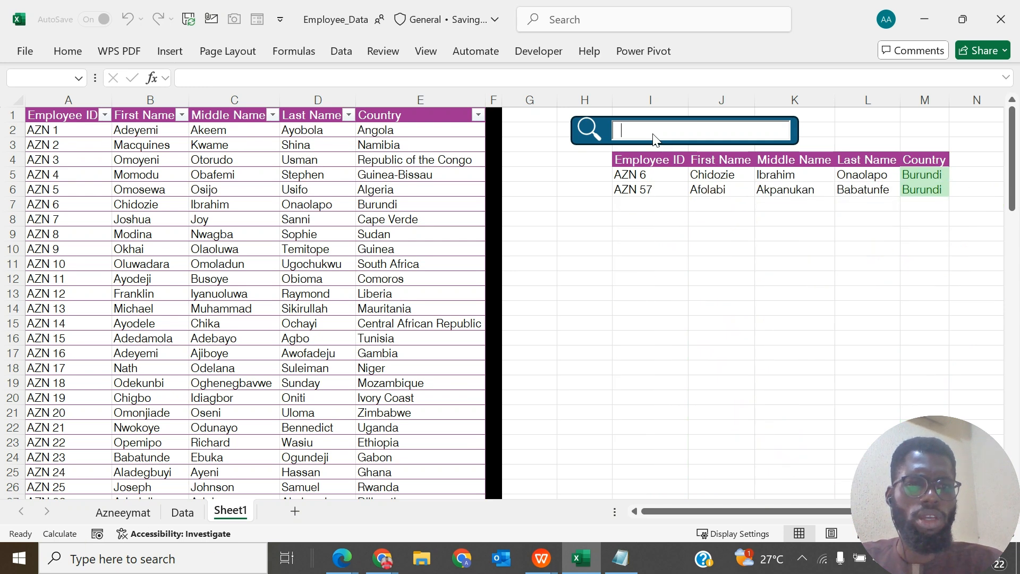
pyautogui.write('N')
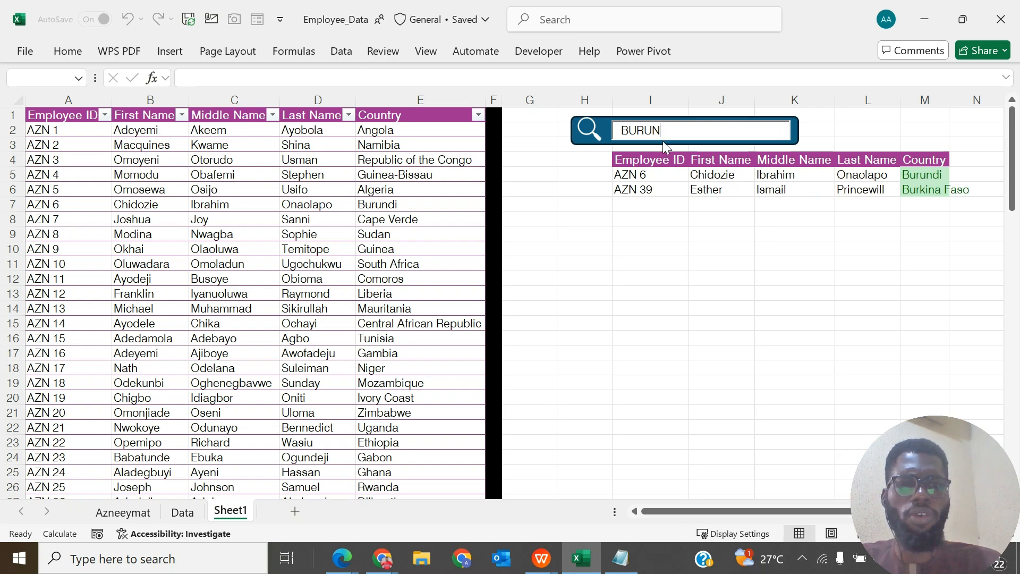
# - Replace the search text with SUDAN to test filtering by another country
pyautogui.press('BackSpace')
pyautogui.press('BackSpace')
pyautogui.press('BackSpace')
pyautogui.press('BackSpace')
pyautogui.press('BackSpace')
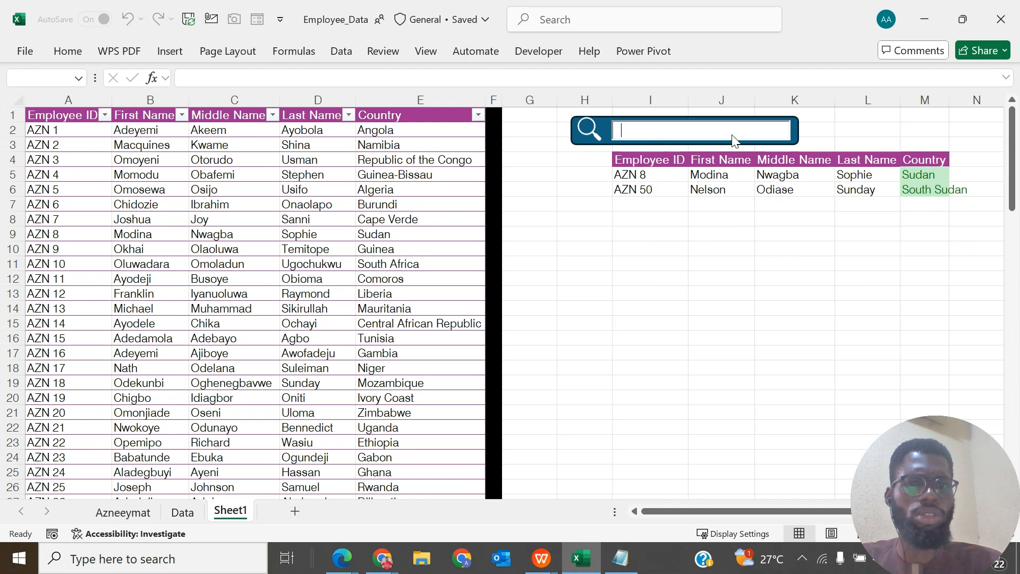
pyautogui.write('SUDAN')
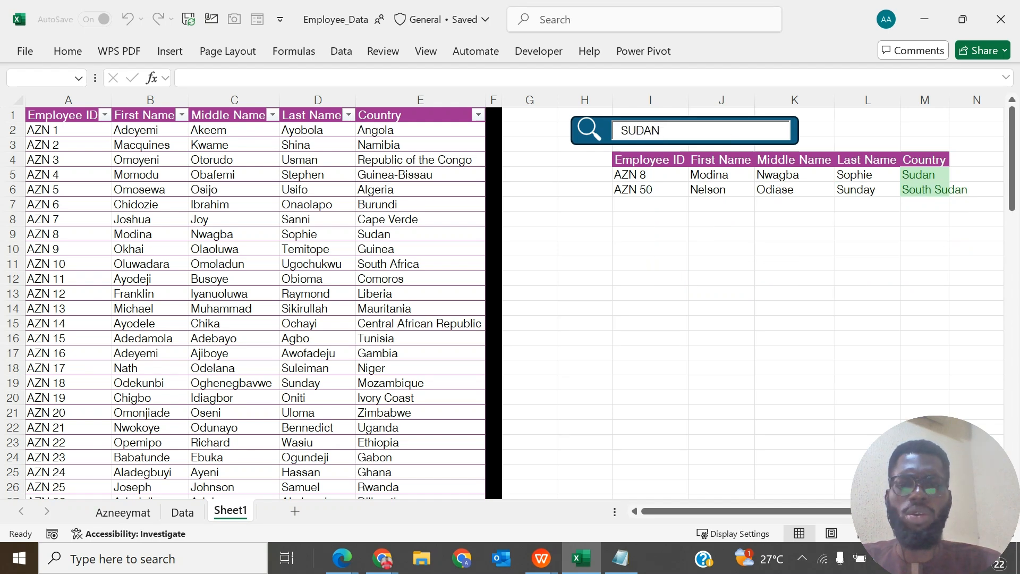